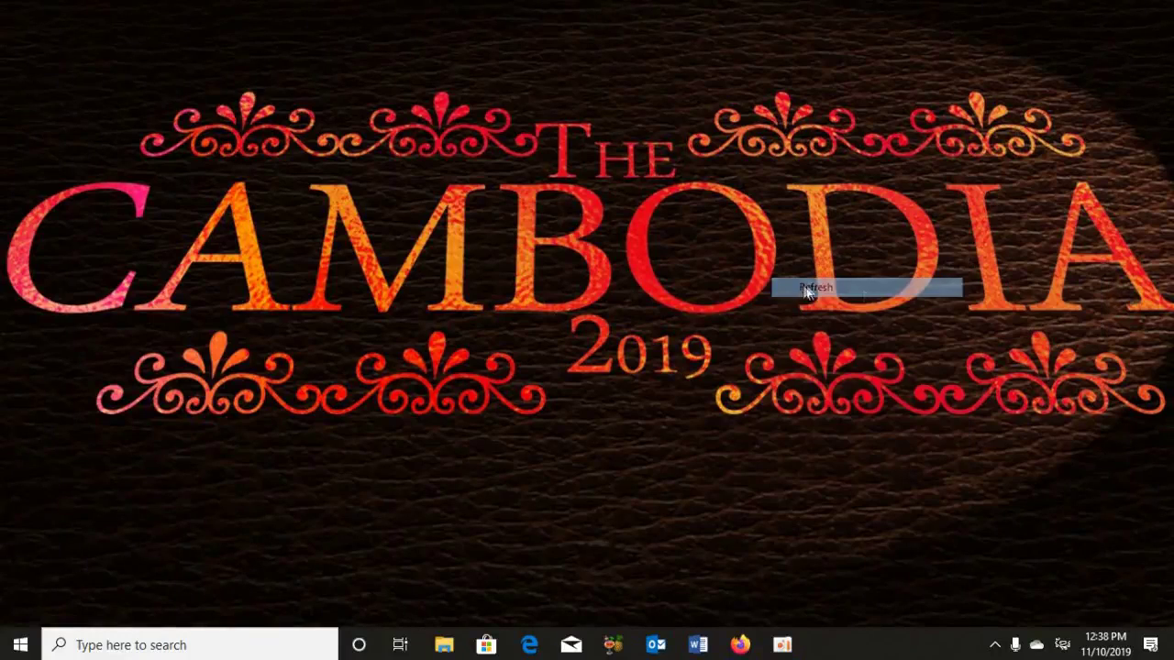
# Refresh the Windows desktop three times from its right-click menu
pyautogui.rightClick(867, 421)
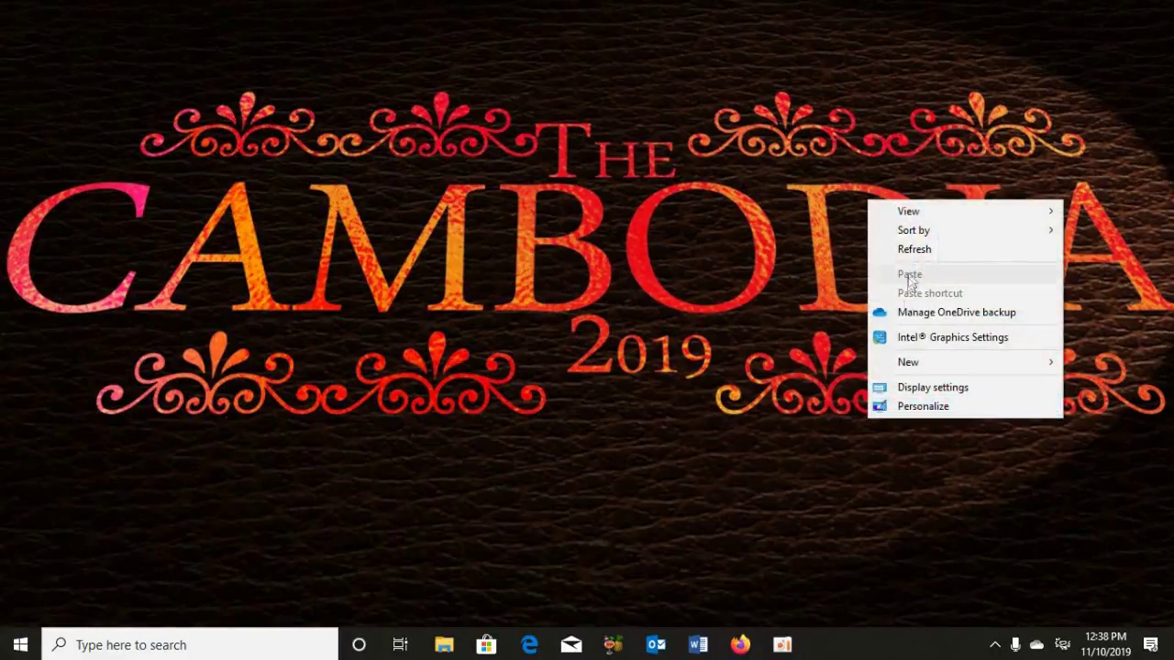
pyautogui.click(910, 247)
pyautogui.rightClick(891, 455)
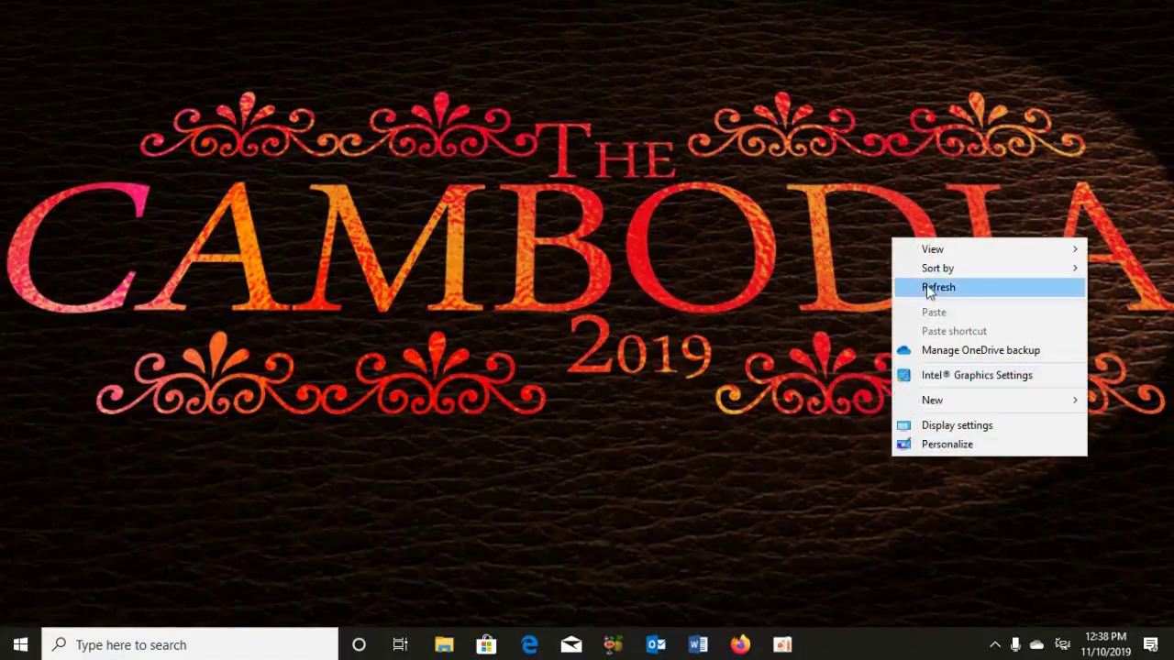
pyautogui.click(934, 284)
pyautogui.rightClick(853, 439)
pyautogui.click(909, 267)
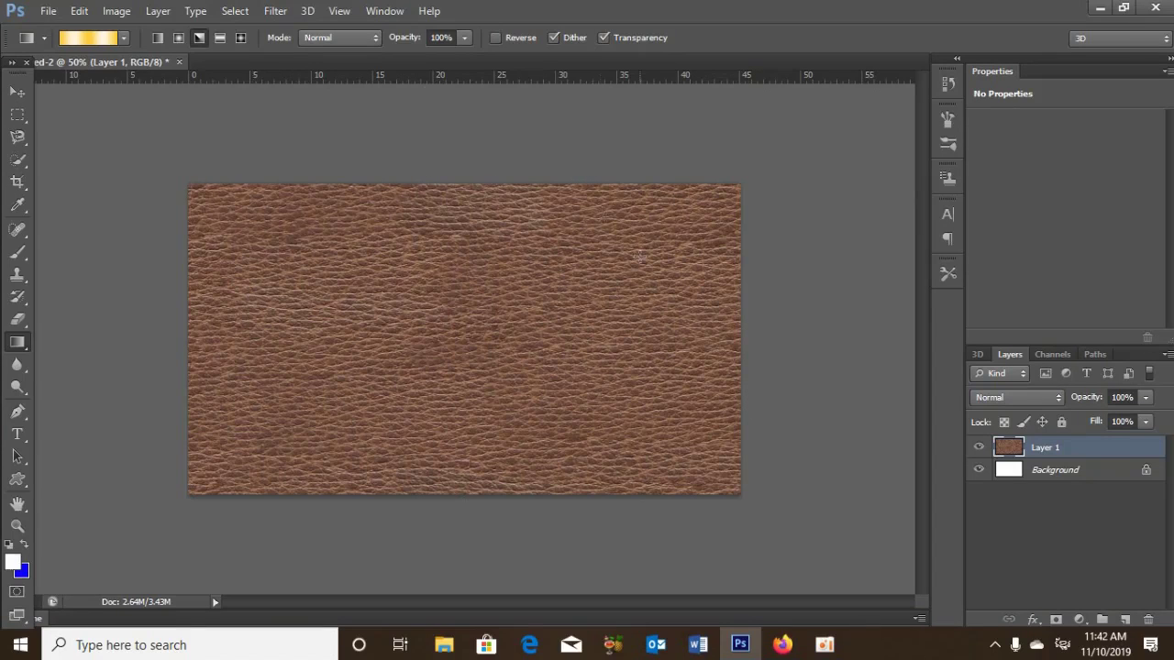
# Create a new white 1920 × 1080, 150 ppi document and reset the default colours
pyautogui.click(48, 11)
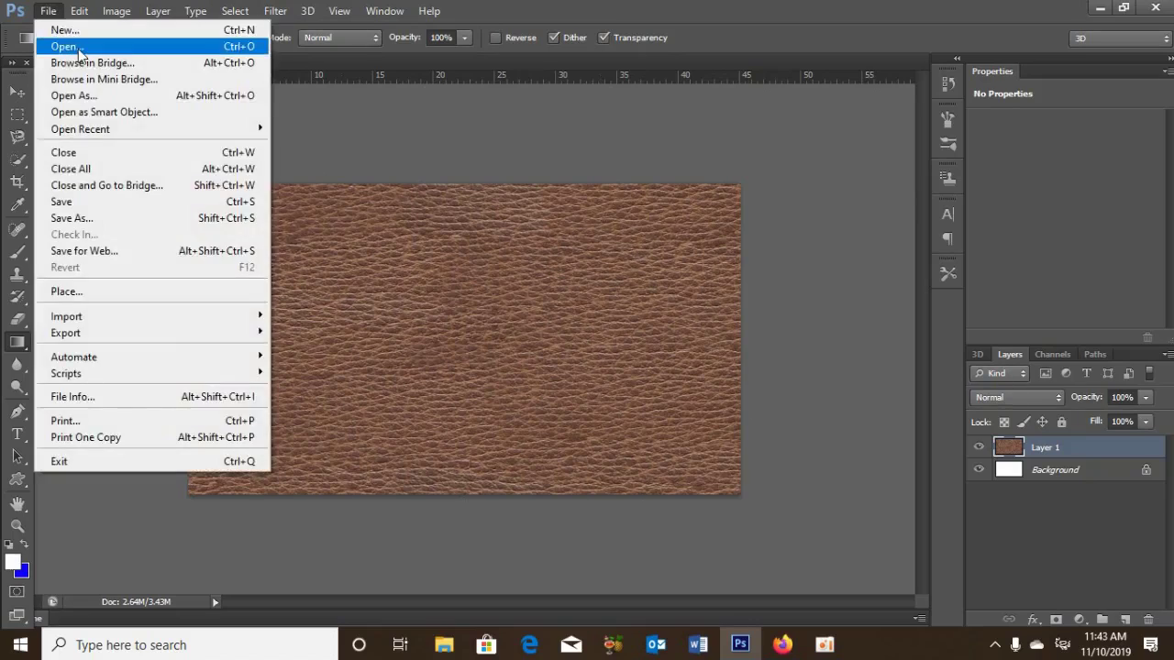
pyautogui.click(77, 34)
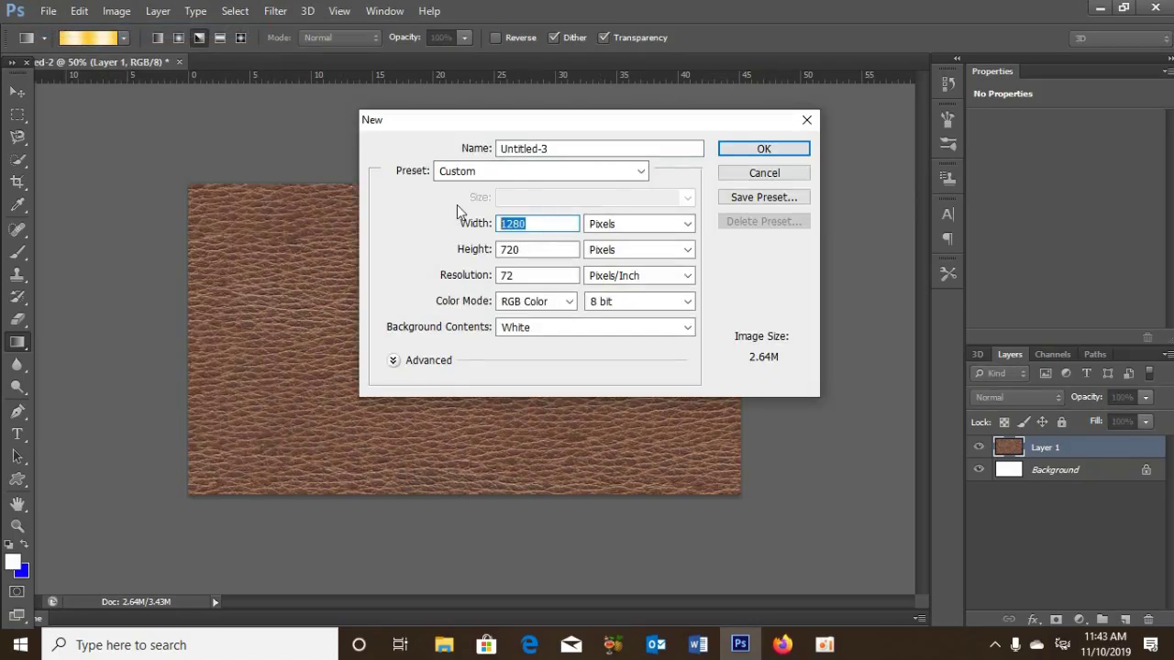
pyautogui.write('1920')
pyautogui.press('Tab')
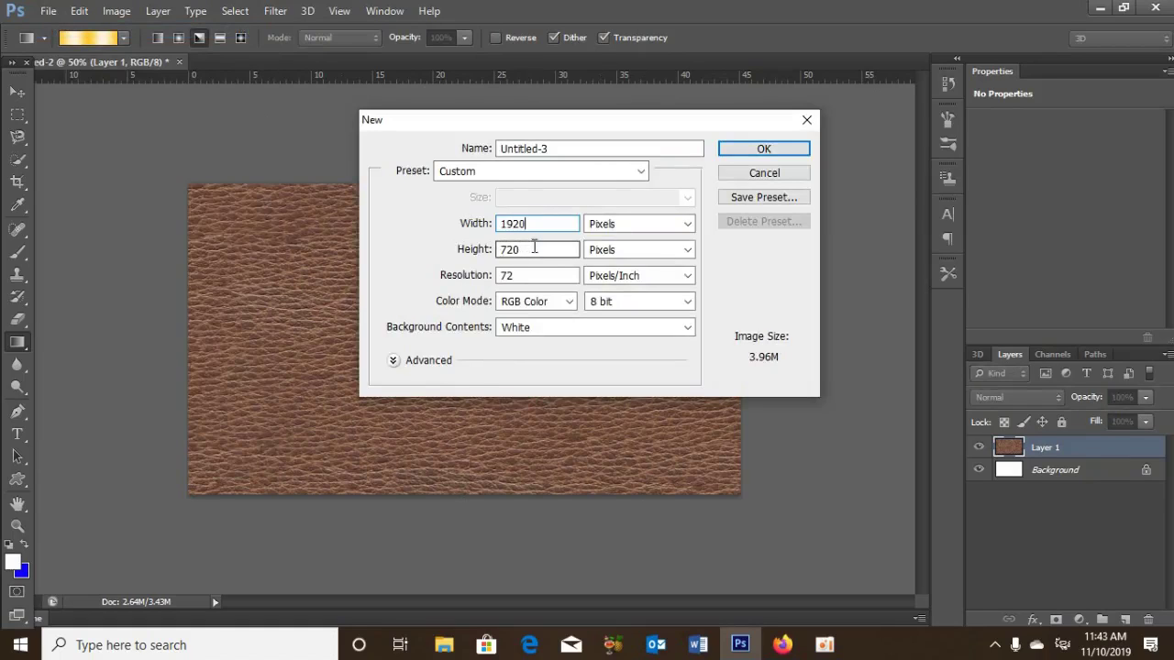
pyautogui.write('1080')
pyautogui.press('Tab')
pyautogui.write('1')
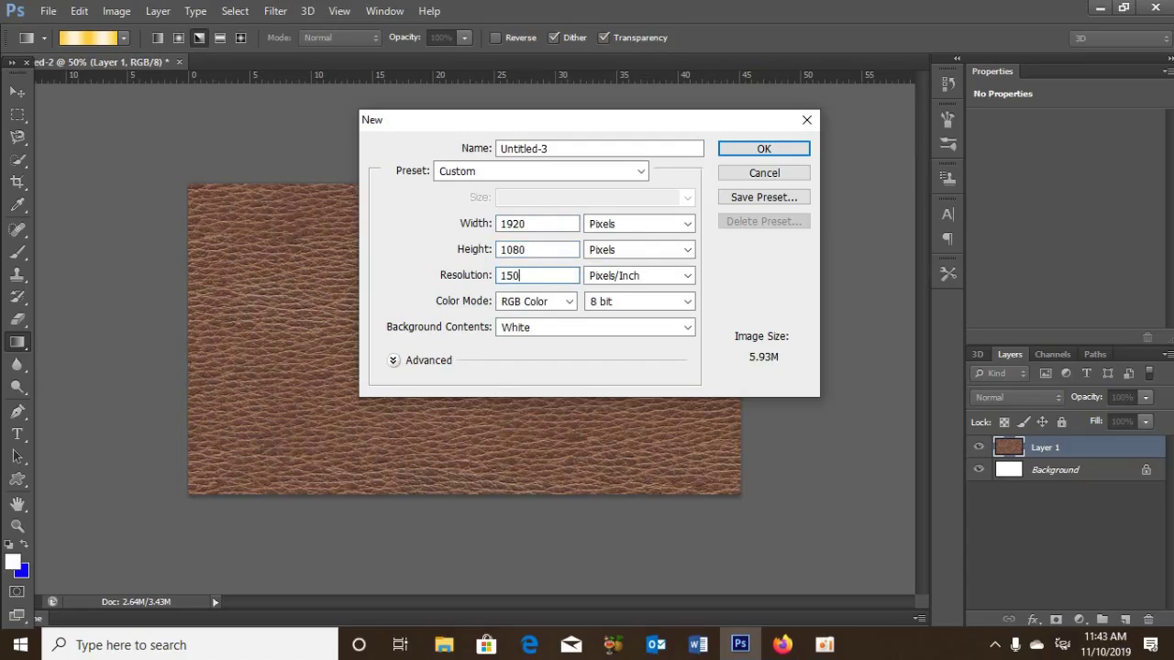
pyautogui.click(736, 156)
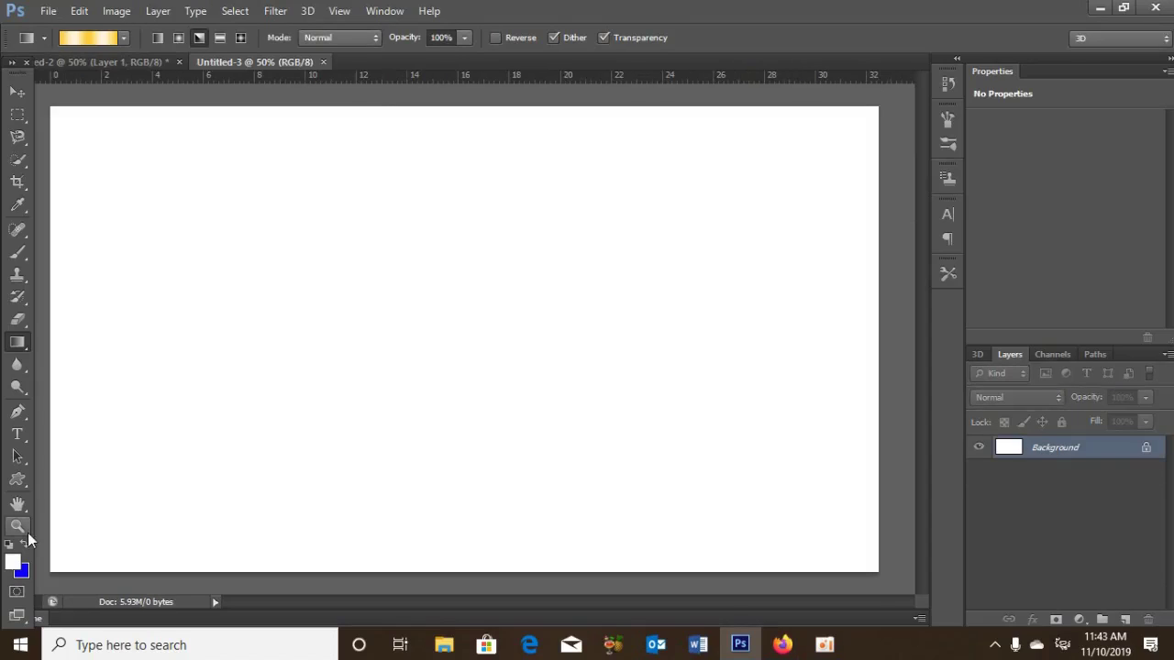
pyautogui.press('d')
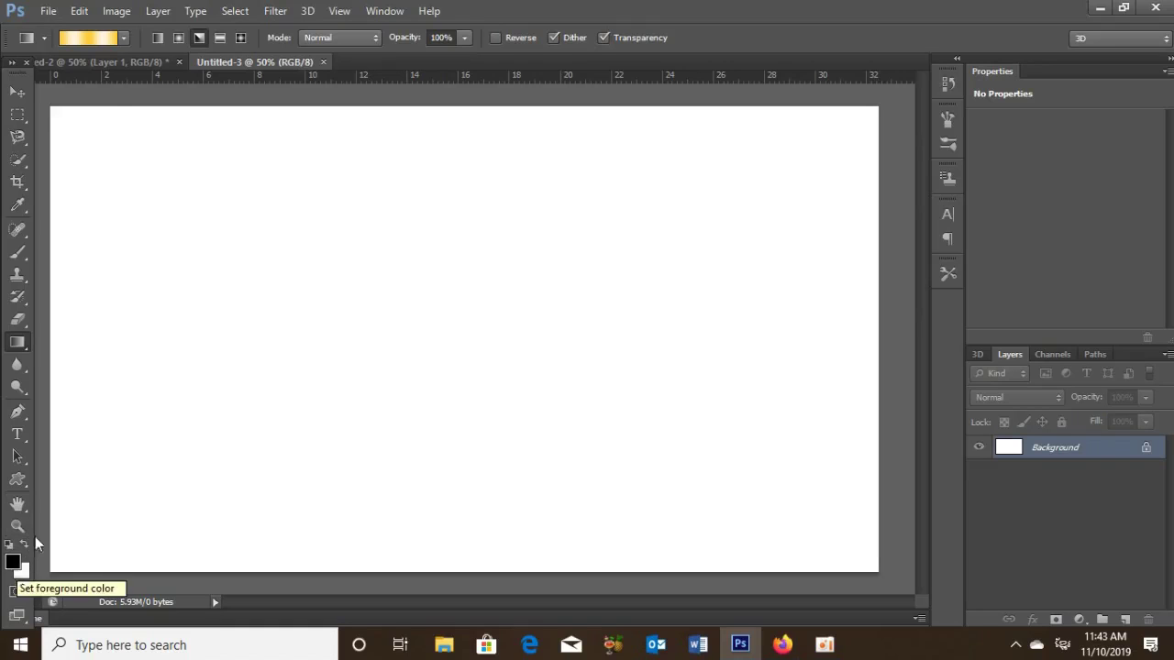
# Set the foreground colour to pure red FF0000 and render Clouds across the canvas
pyautogui.click(13, 564)
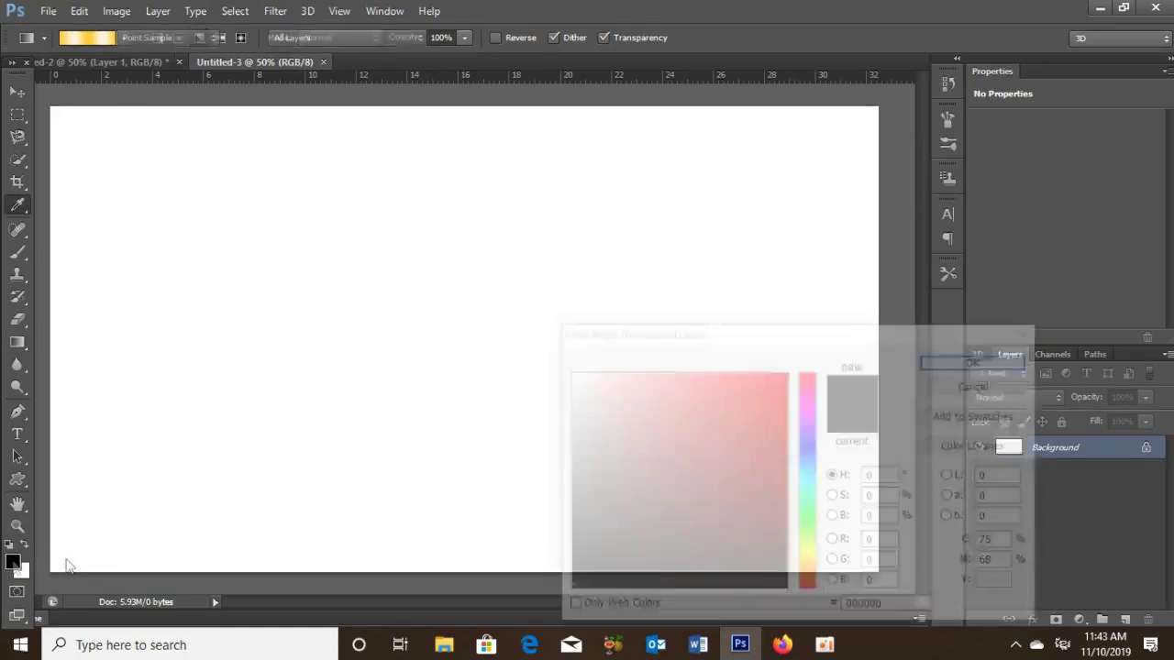
pyautogui.click(776, 384)
pyautogui.moveTo(819, 360); pyautogui.dragTo(825, 358)
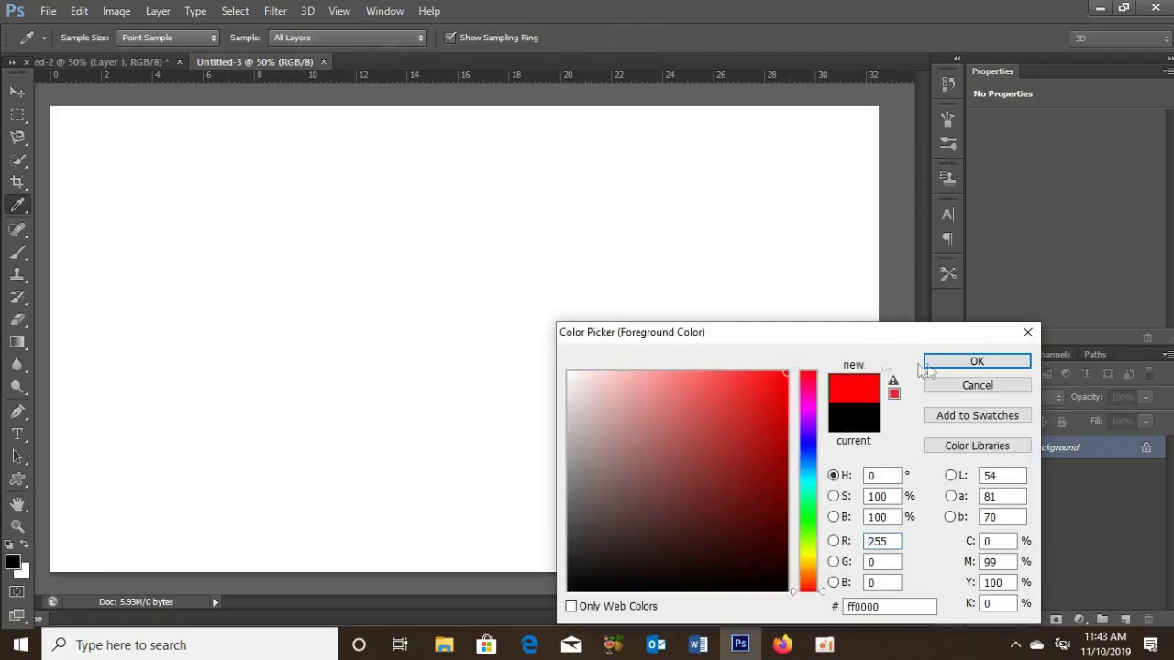
pyautogui.press('g')
pyautogui.click(934, 366)
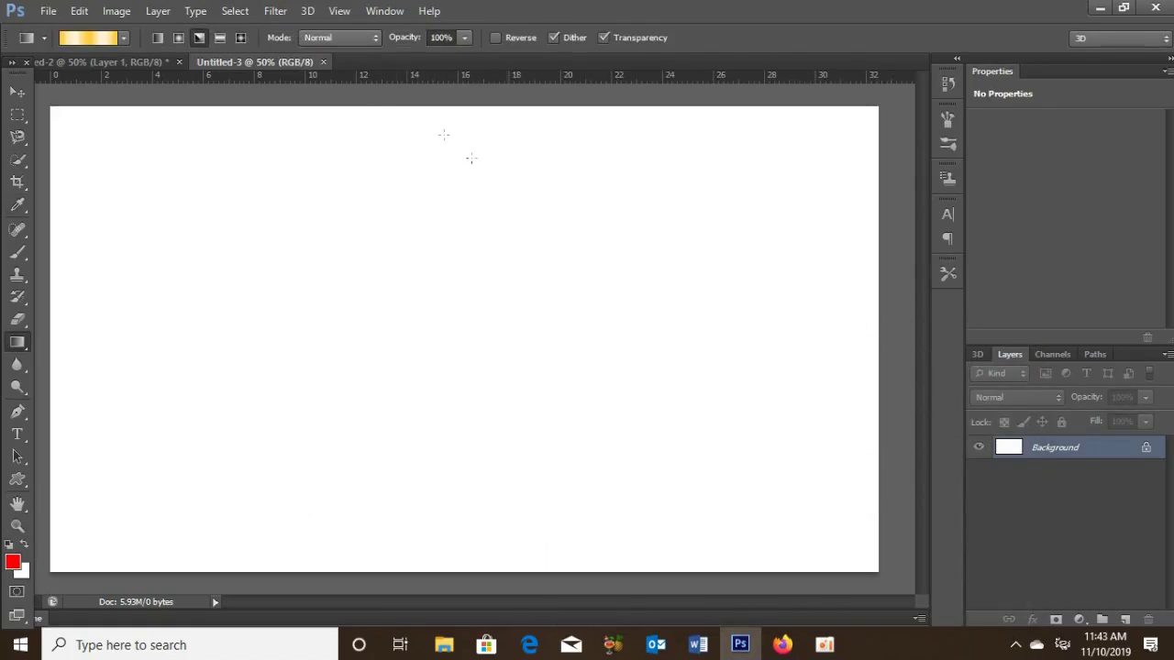
pyautogui.click(271, 13)
pyautogui.moveTo(291, 251)
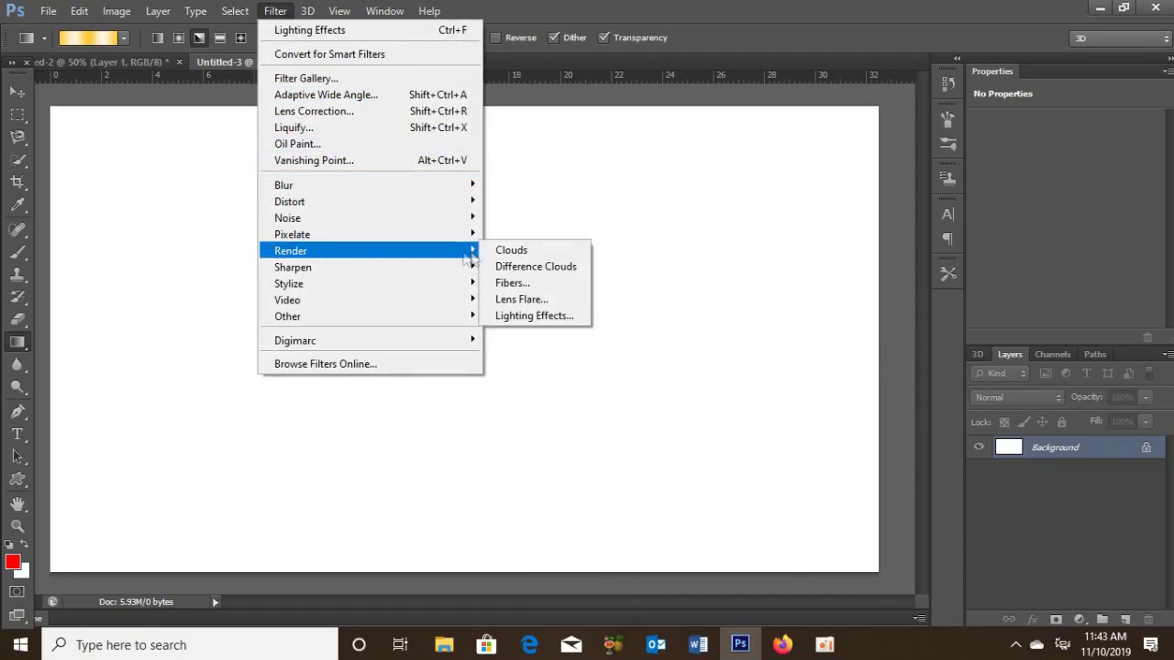
pyautogui.click(506, 250)
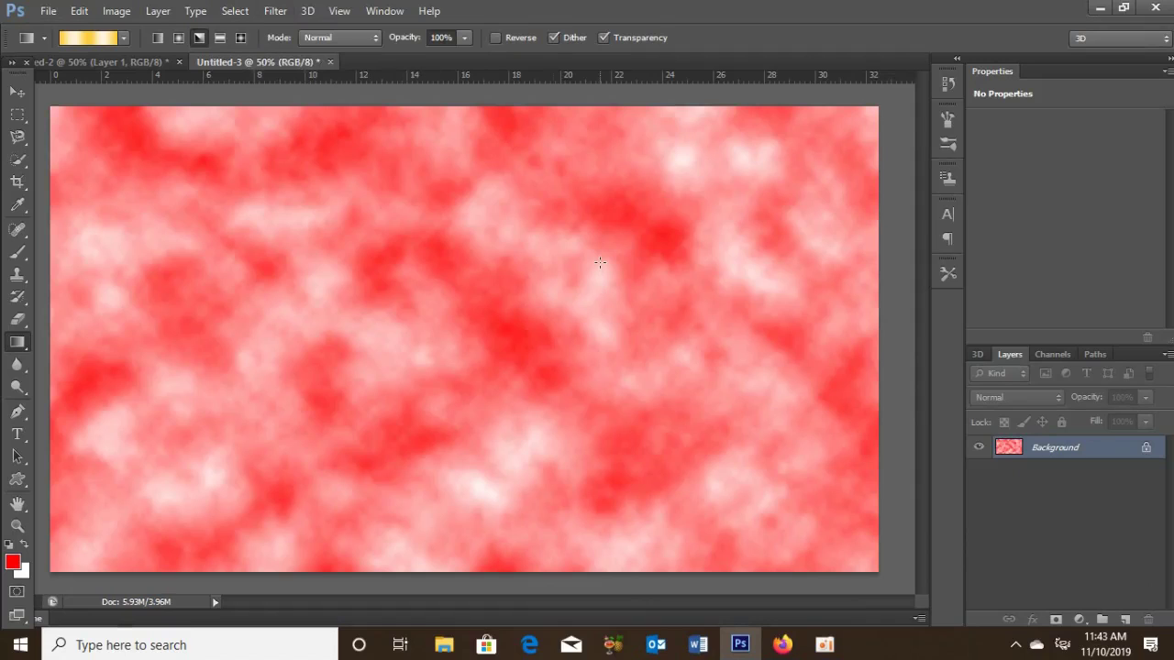
# Lighten the clouds with Brightness 42 and Contrast -32
pyautogui.click(116, 11)
pyautogui.moveTo(142, 55)
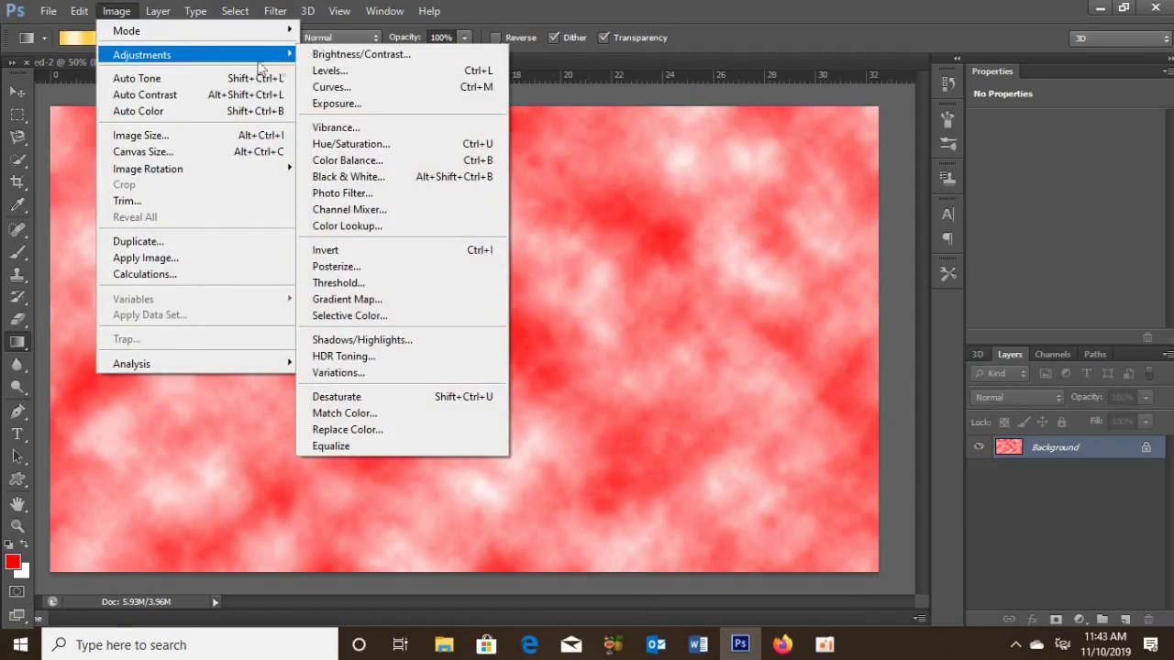
pyautogui.click(386, 55)
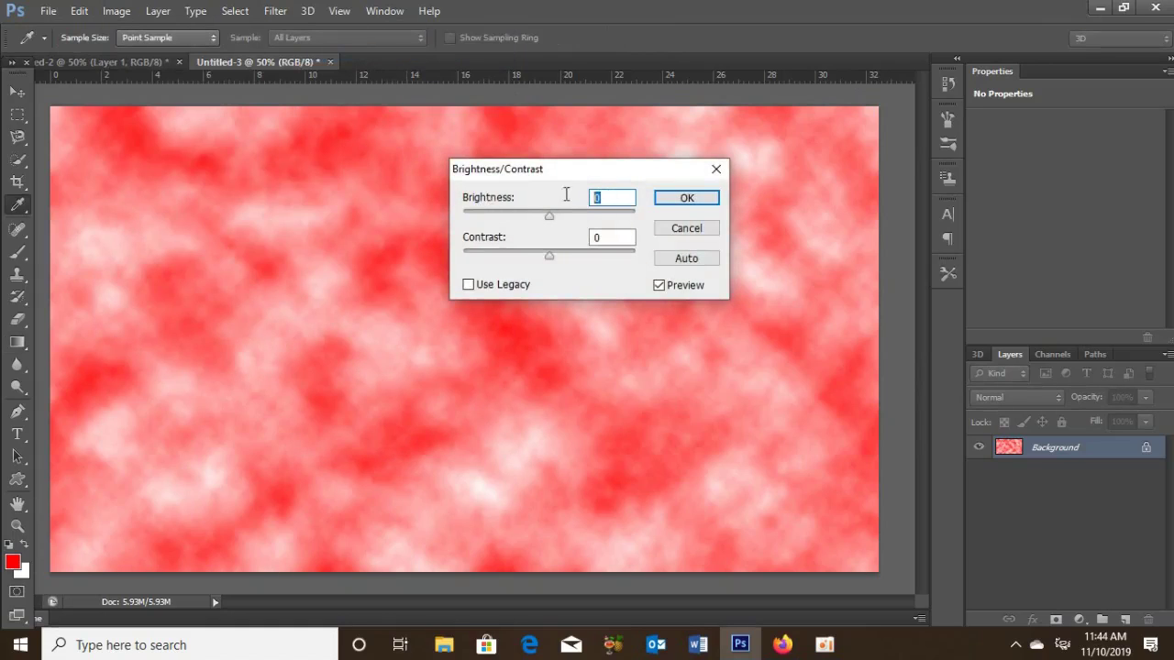
pyautogui.write('42')
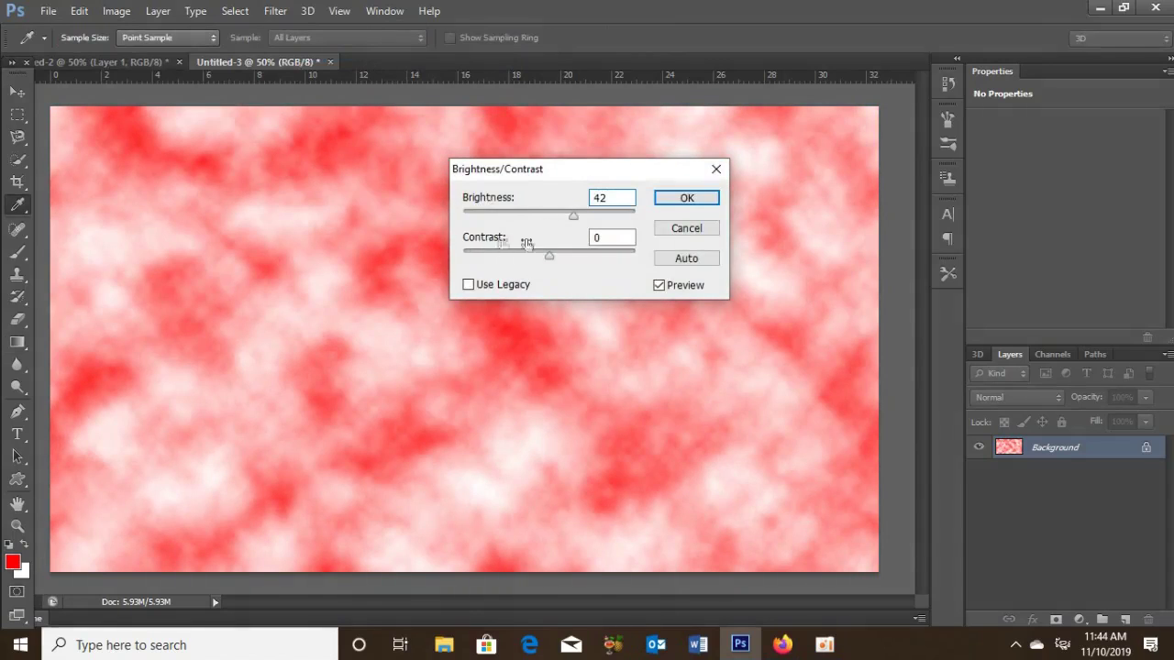
pyautogui.click(597, 241)
pyautogui.write('-3')
pyautogui.write('2')
pyautogui.click(690, 200)
pyautogui.press('g')
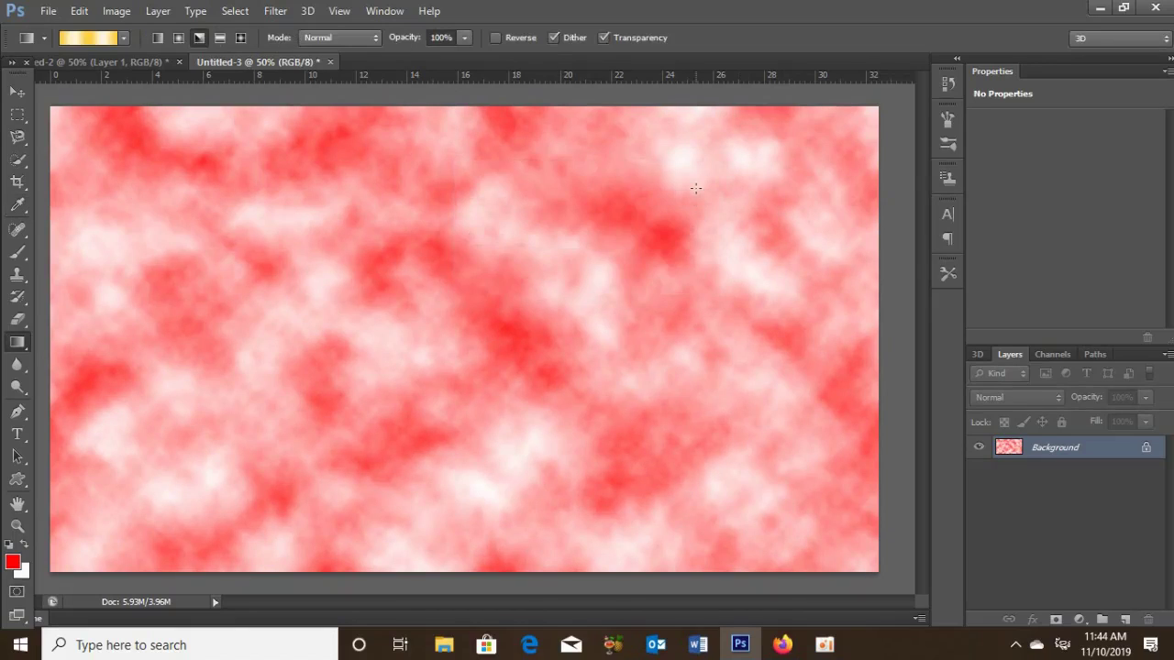
pyautogui.click(274, 11)
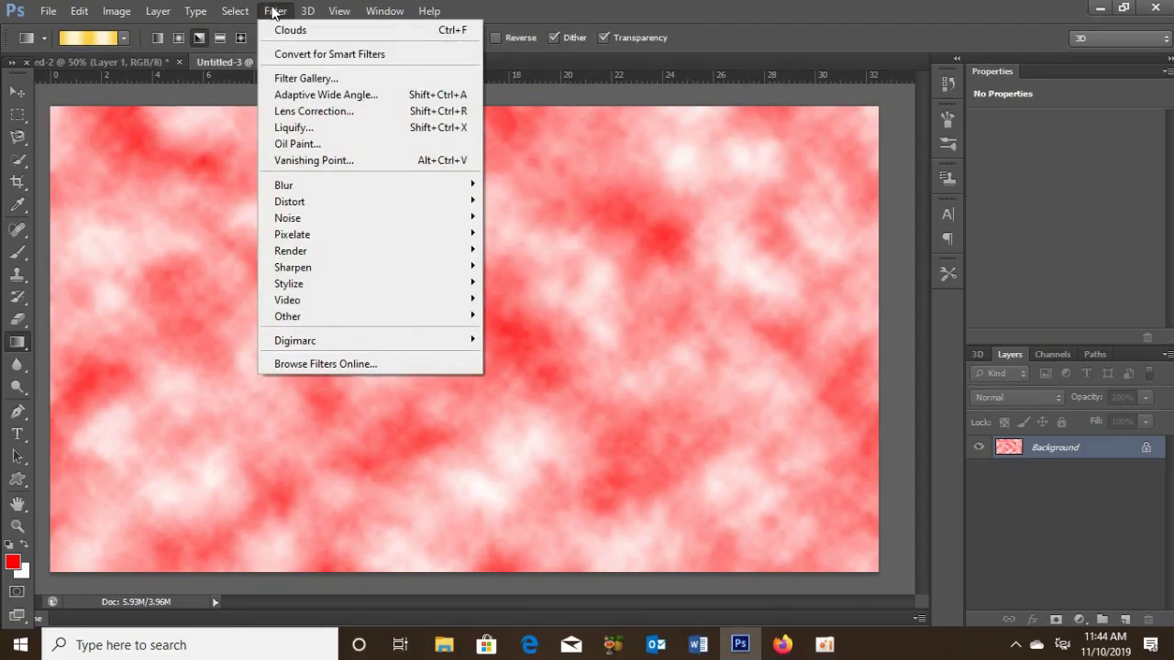
# Apply the Filter Gallery's Sprayed Strokes with Stroke Length 6 and Spray Radius 21
pyautogui.click(295, 79)
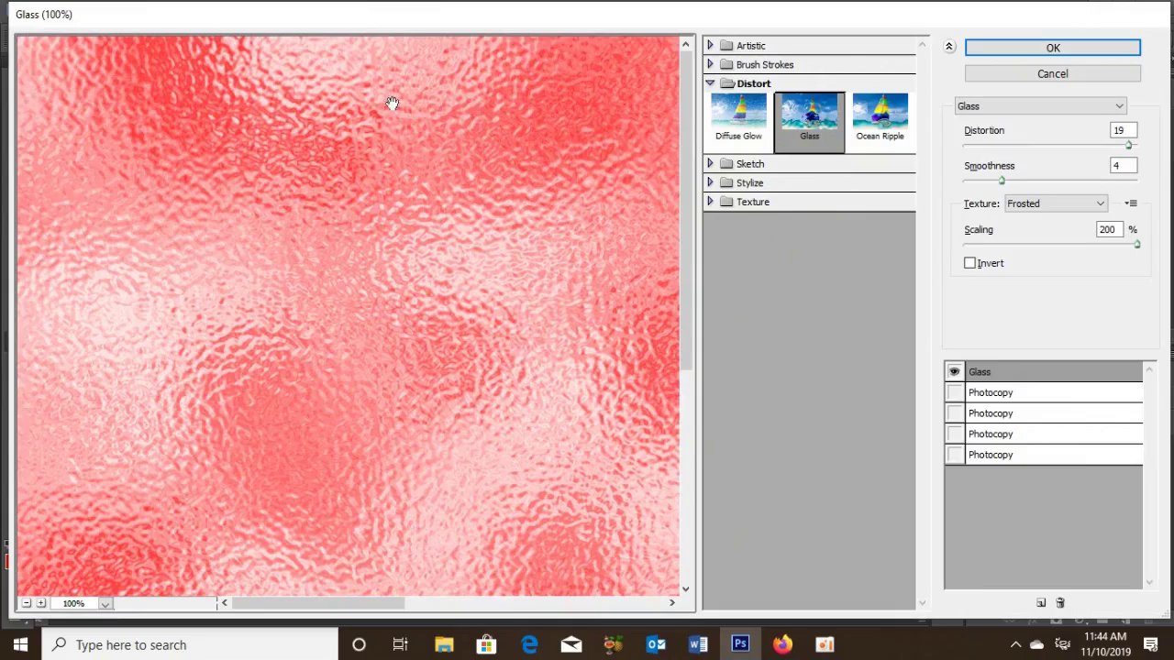
pyautogui.click(712, 83)
pyautogui.click(710, 65)
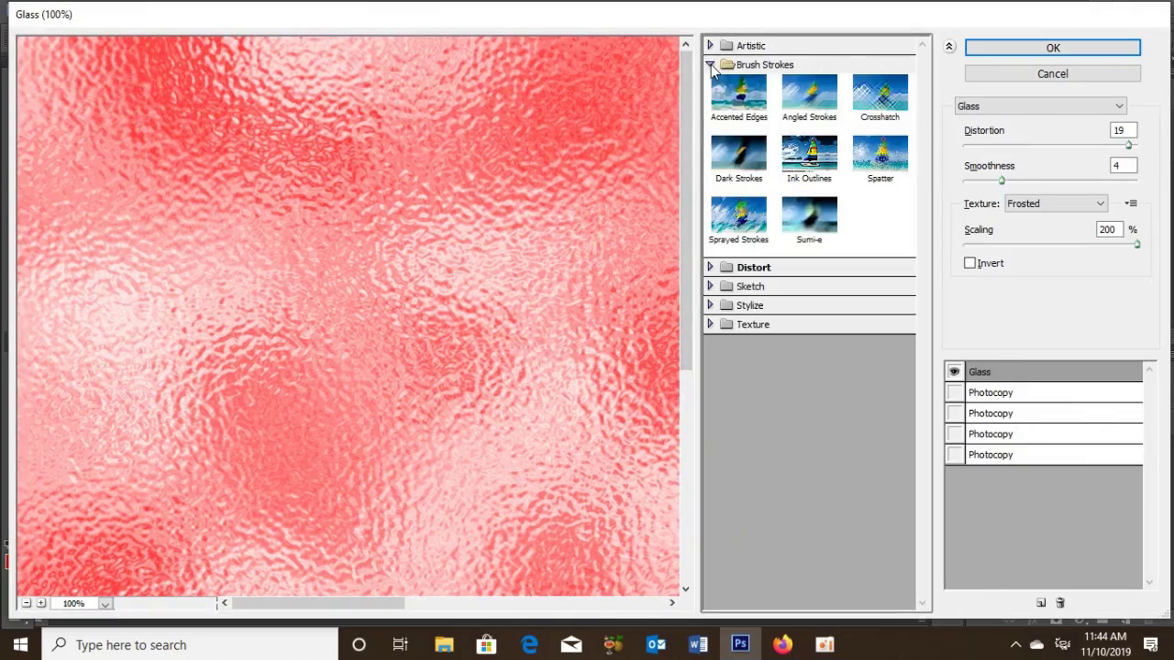
pyautogui.click(736, 235)
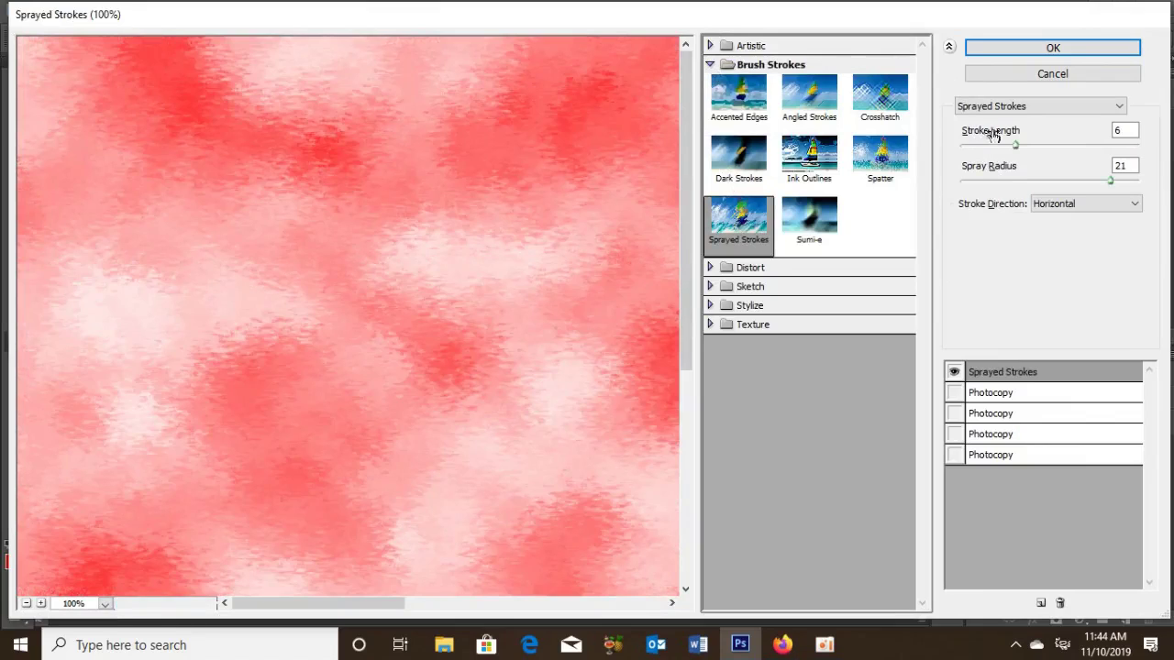
pyautogui.doubleClick(1134, 131)
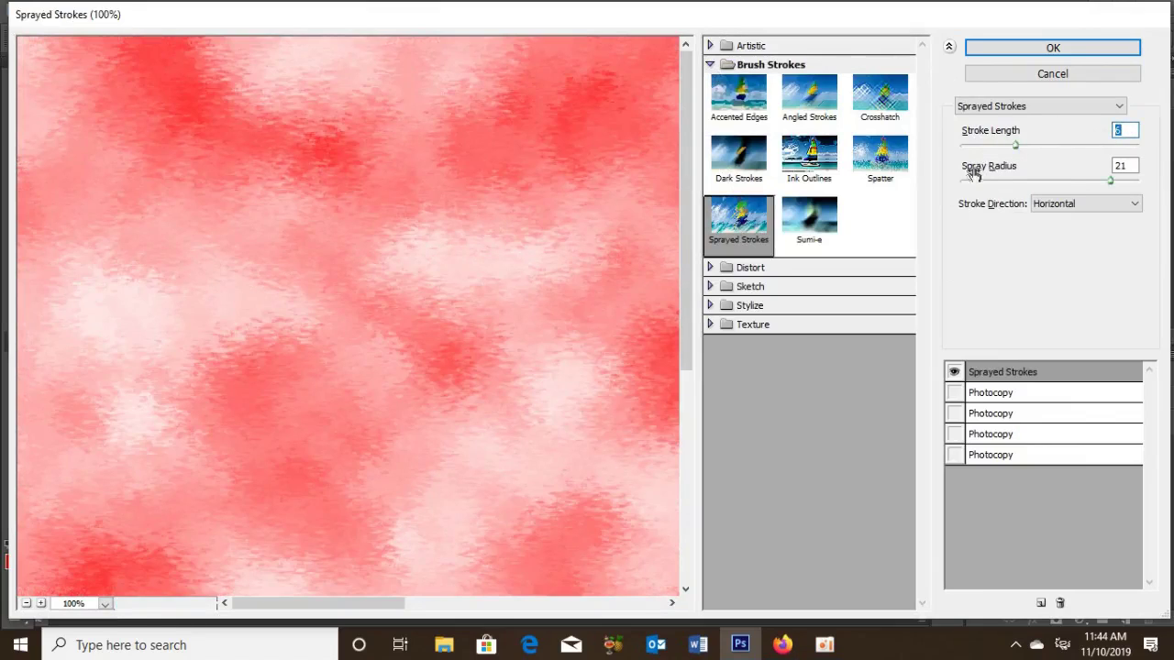
pyautogui.doubleClick(1119, 165)
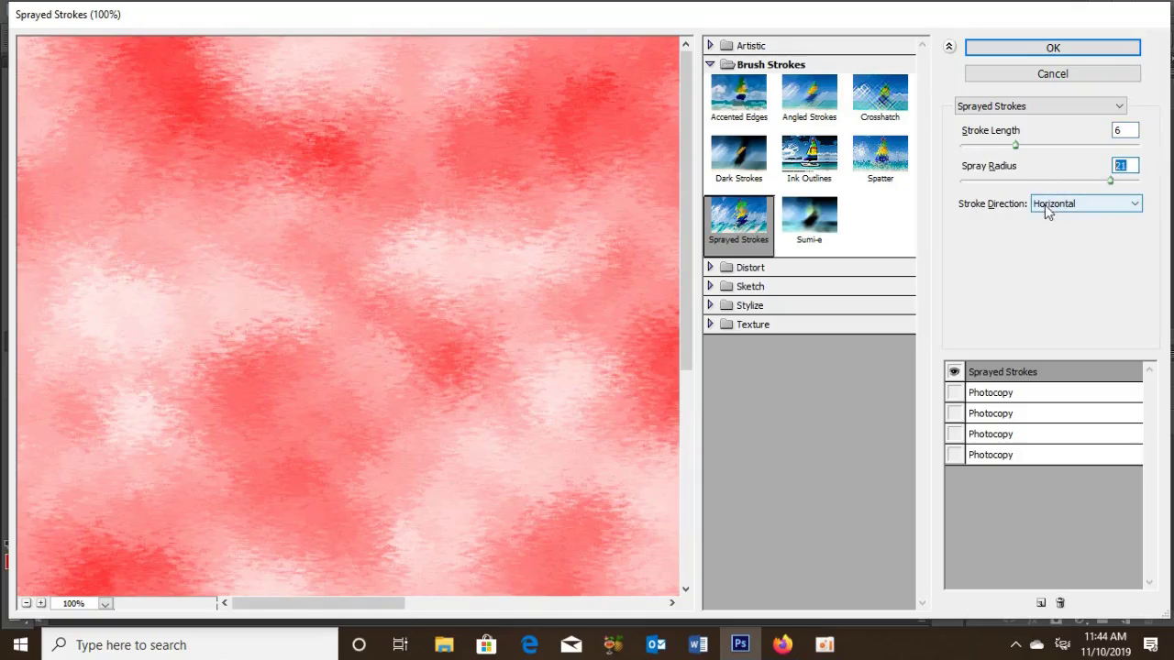
pyautogui.click(1041, 51)
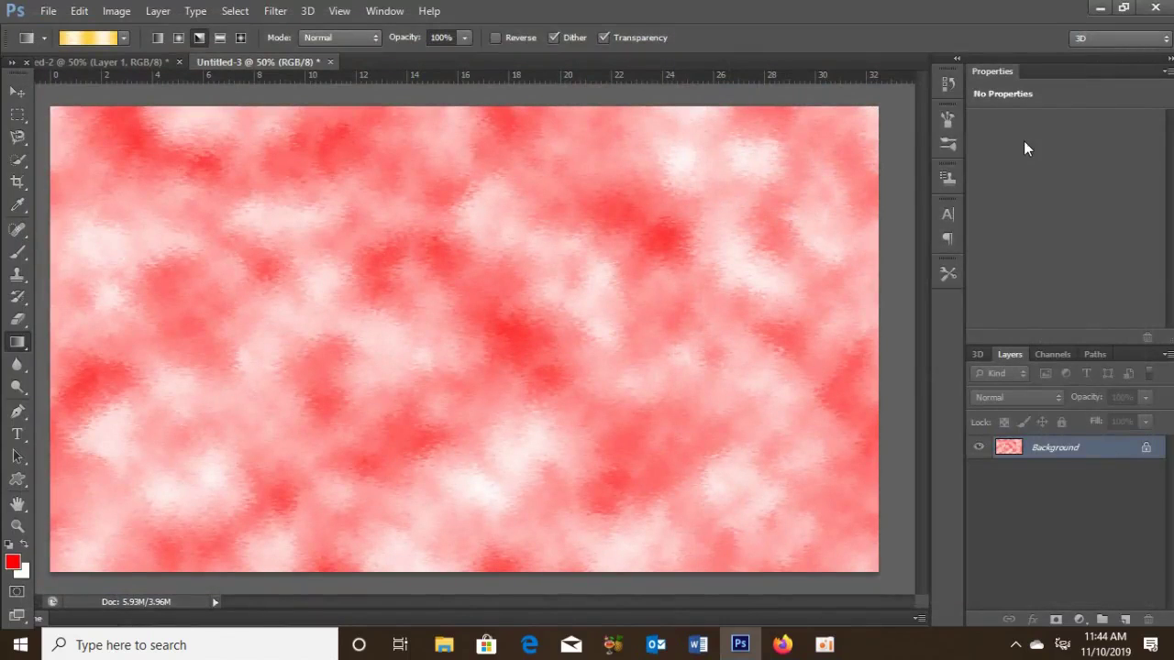
# Apply a Frosted Glass filter with Distortion 19, Smoothness 4 and 200% scaling
pyautogui.click(275, 11)
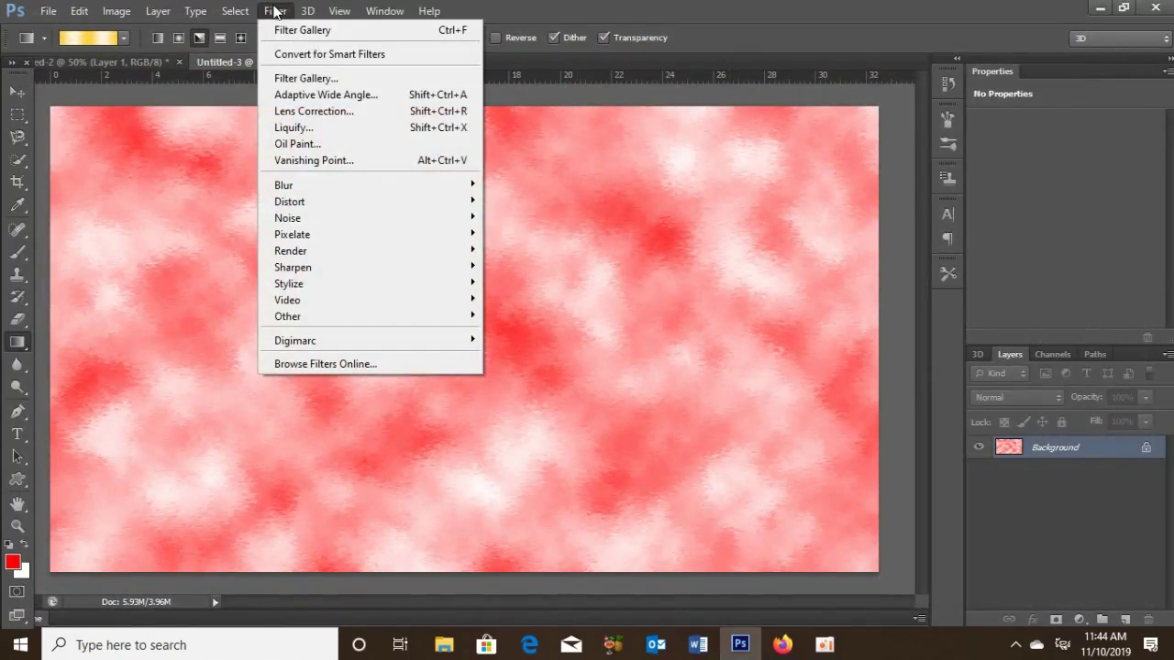
pyautogui.click(280, 81)
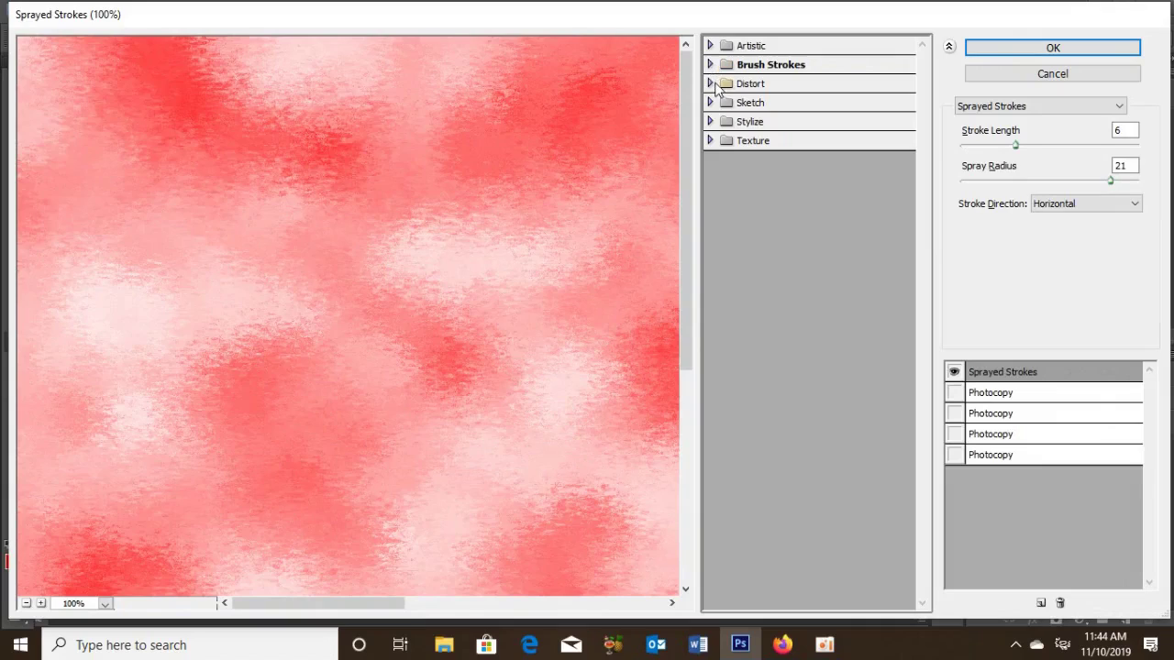
pyautogui.click(710, 83)
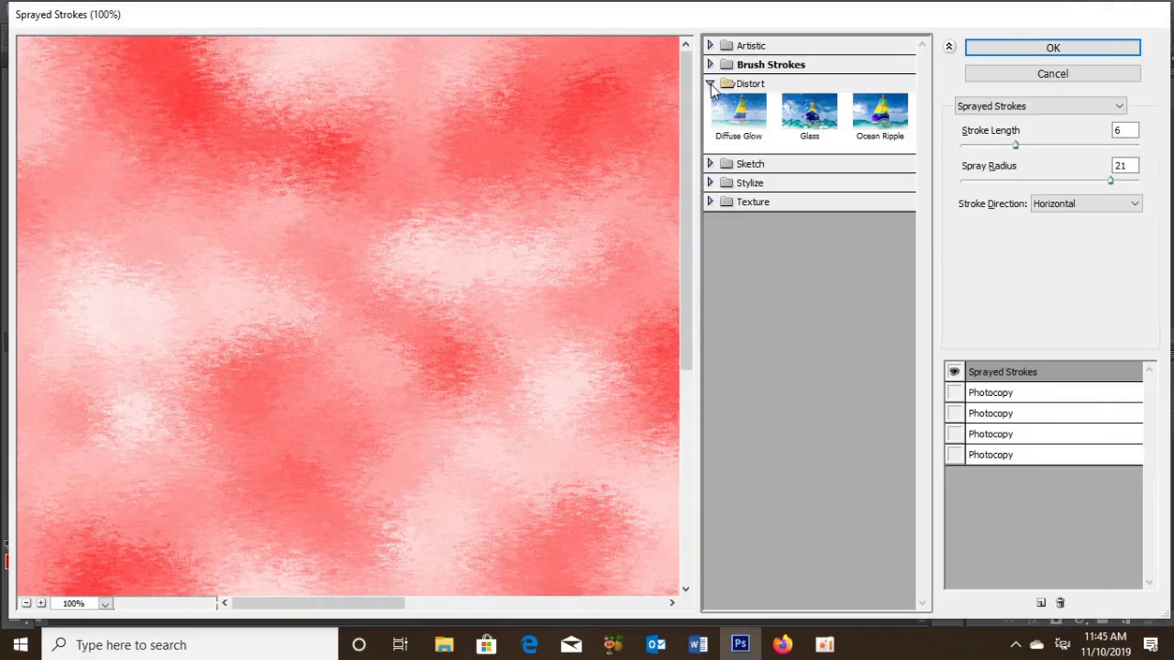
pyautogui.click(809, 131)
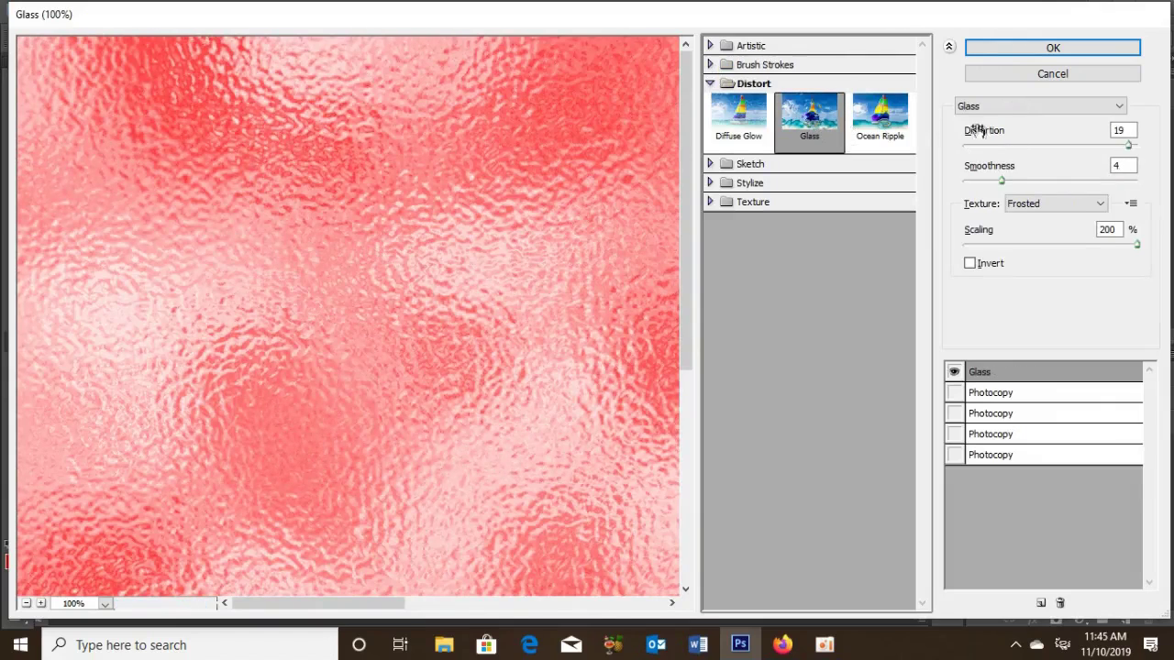
pyautogui.click(1135, 131)
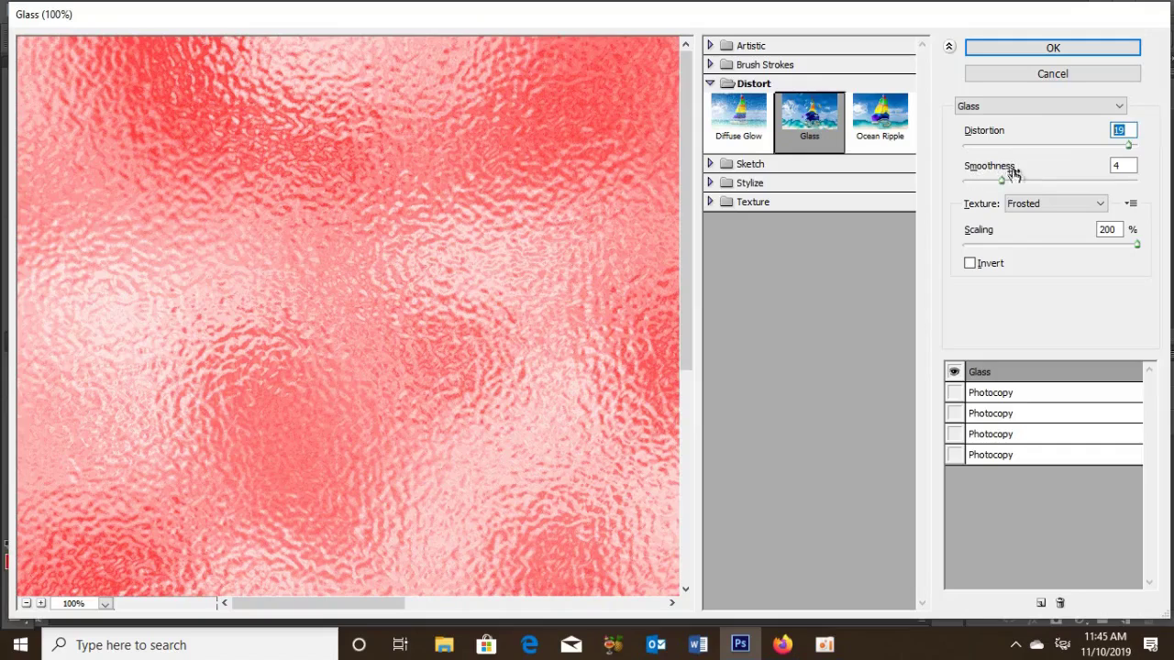
pyautogui.click(1121, 167)
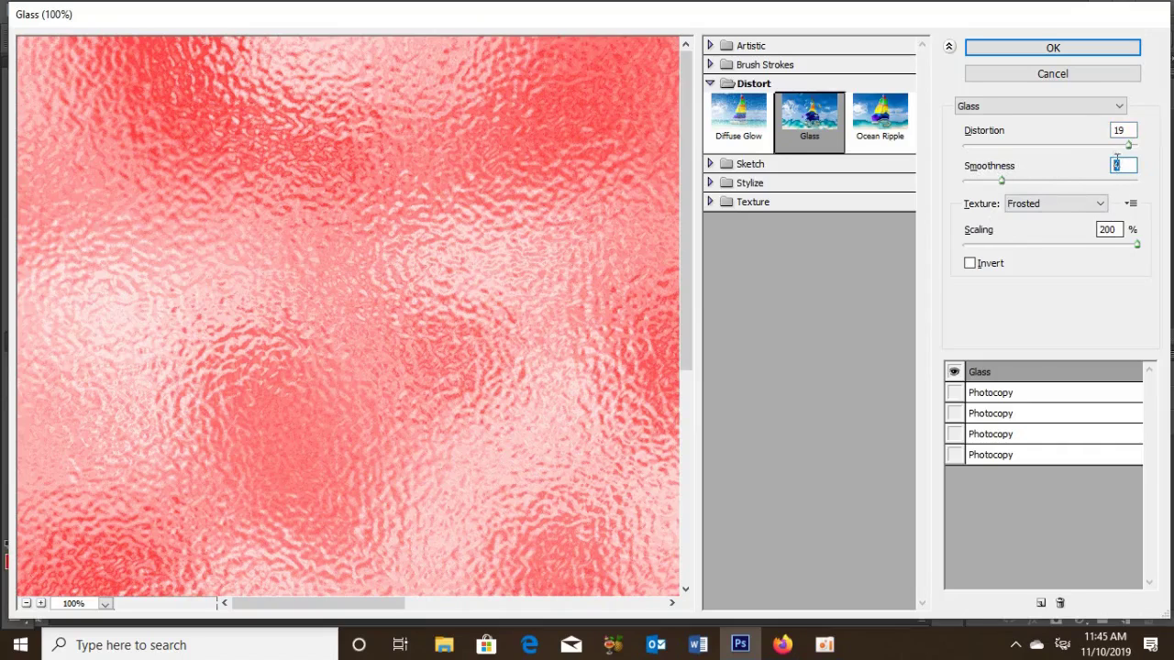
pyautogui.click(1055, 50)
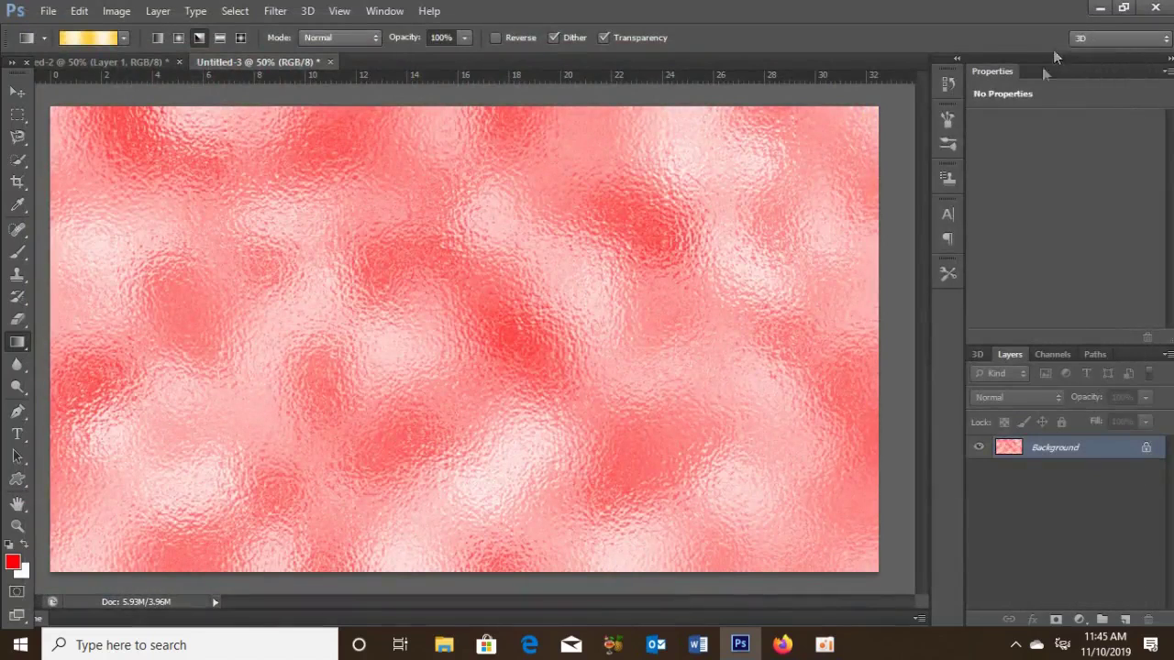
pyautogui.click(17, 437)
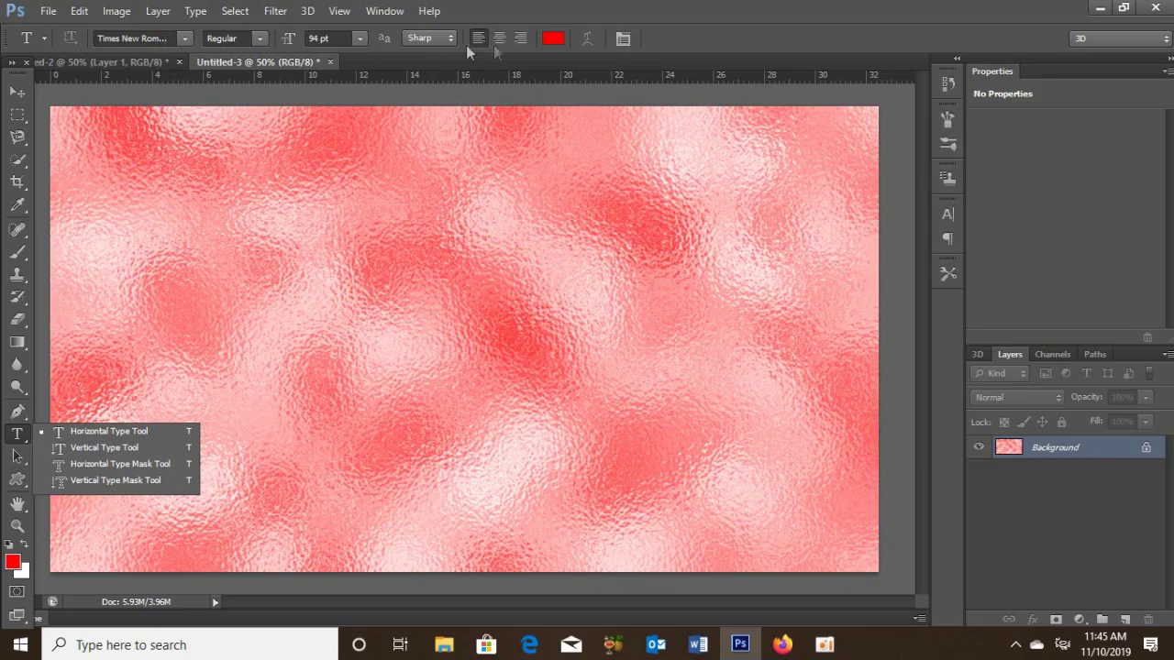
# Add white text 'THE CAMBODIA 2019' on three lines near the canvas centre
pyautogui.click(553, 38)
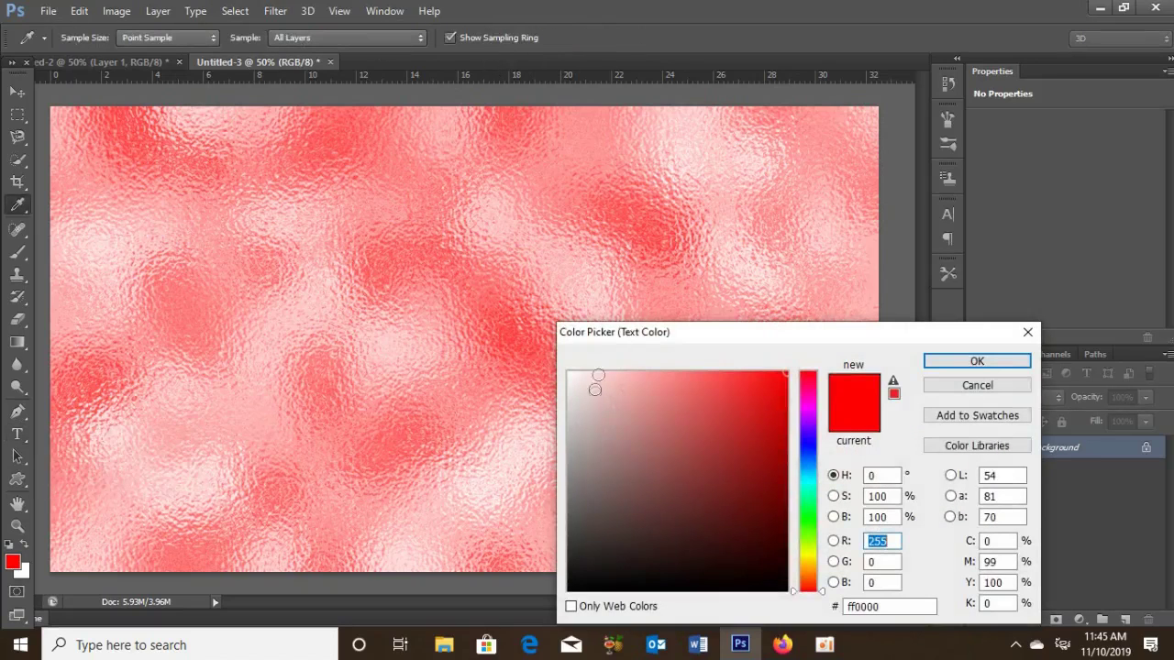
pyautogui.click(569, 372)
pyautogui.press('Return')
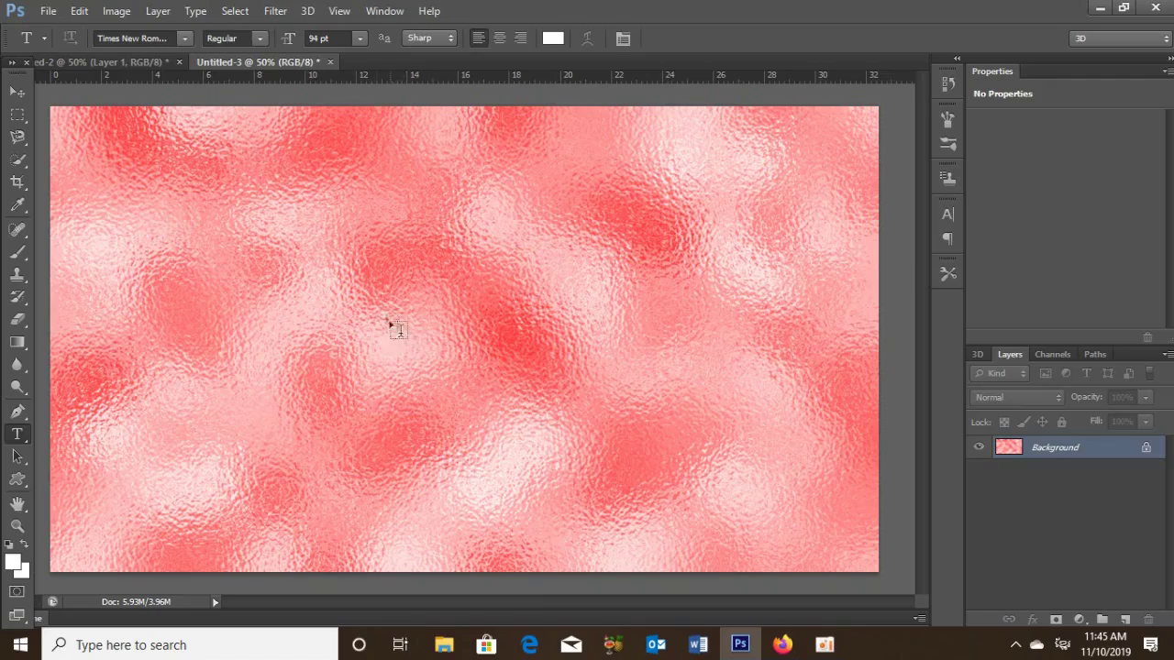
pyautogui.click(367, 272)
pyautogui.write('THE ')
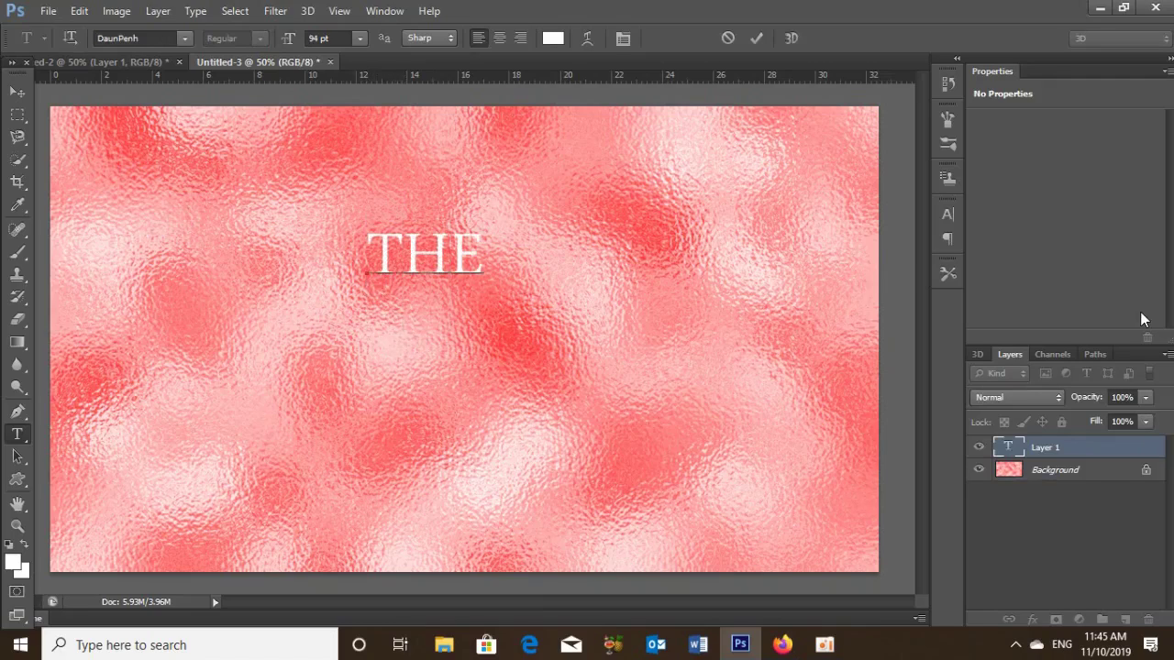
pyautogui.write('CAMBODIA')
pyautogui.press('Return')
pyautogui.write('2019')
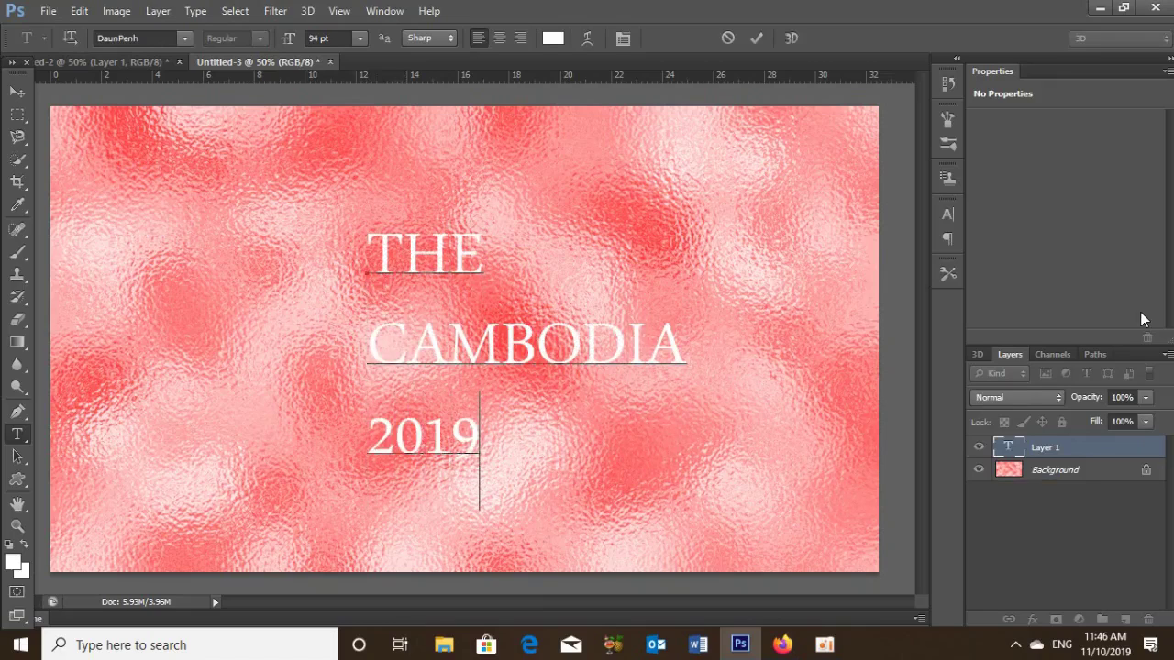
pyautogui.press('Home')
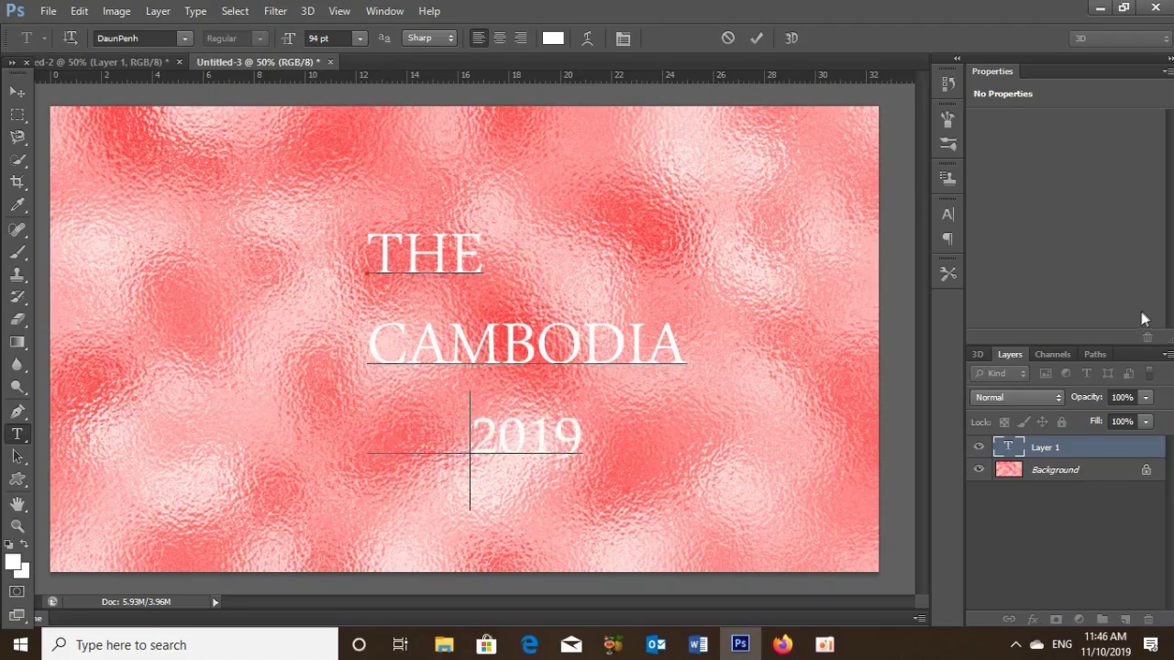
# Select all the title text and colour it vivid blue
pyautogui.click(381, 254)
pyautogui.moveTo(449, 254); pyautogui.dragTo(670, 428)
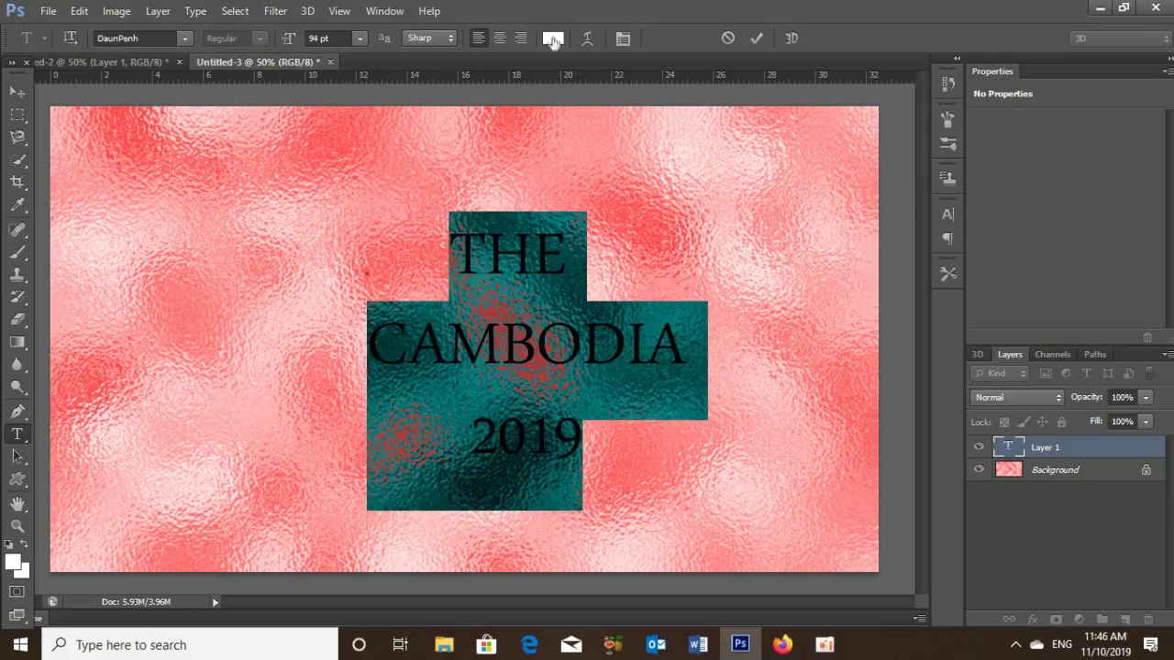
pyautogui.click(553, 39)
pyautogui.click(809, 449)
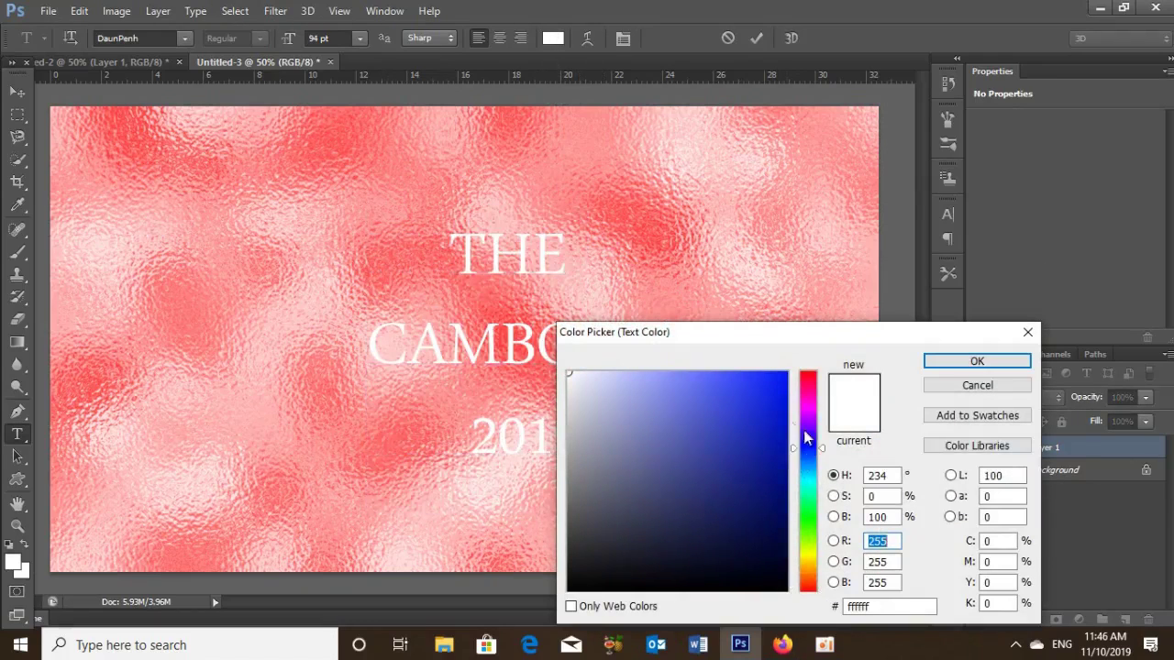
pyautogui.moveTo(777, 389); pyautogui.dragTo(794, 342)
pyautogui.click(950, 367)
# Set the letters HE of THE to 60 pt
pyautogui.click(484, 231)
pyautogui.moveTo(485, 238); pyautogui.dragTo(566, 246)
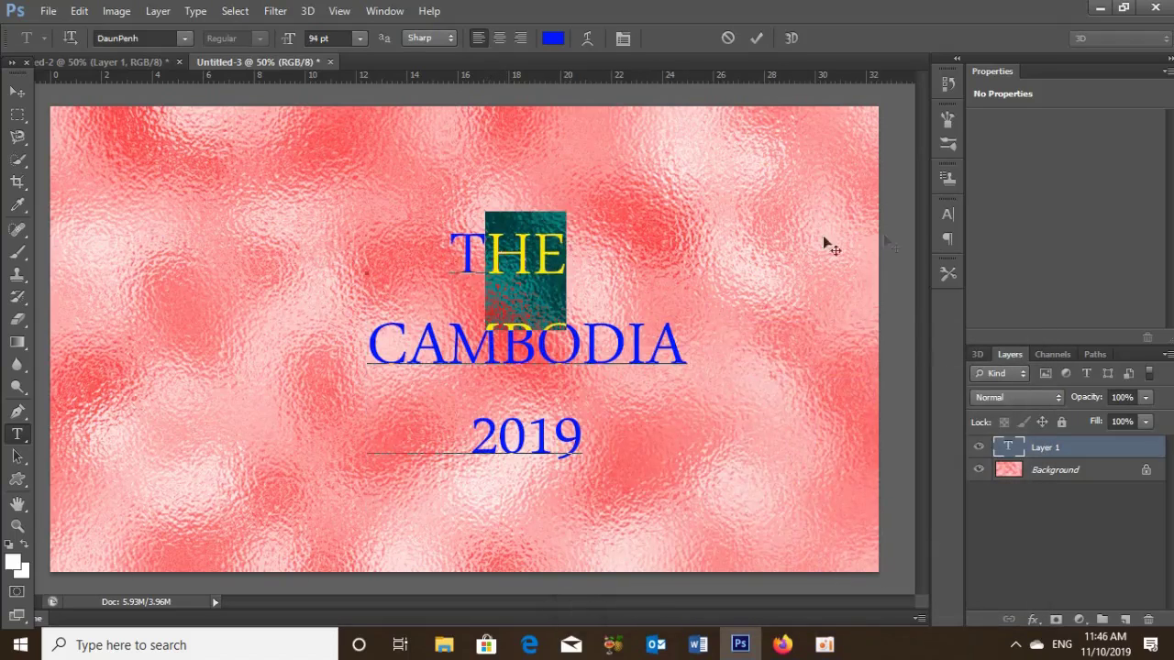
pyautogui.click(947, 212)
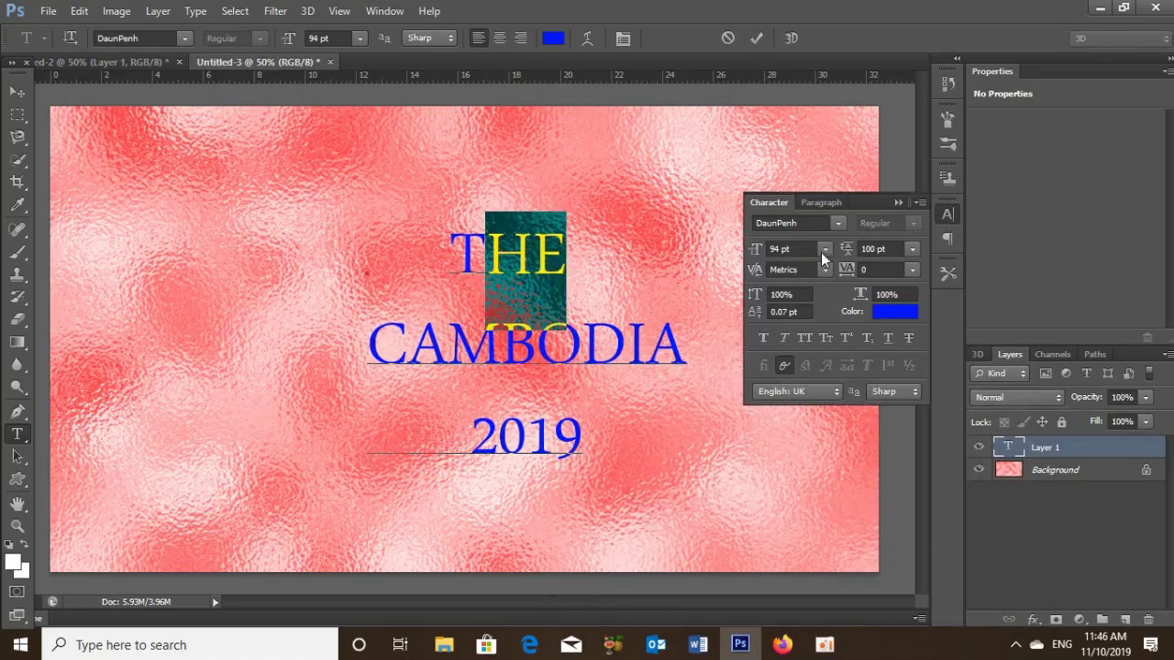
pyautogui.click(780, 248)
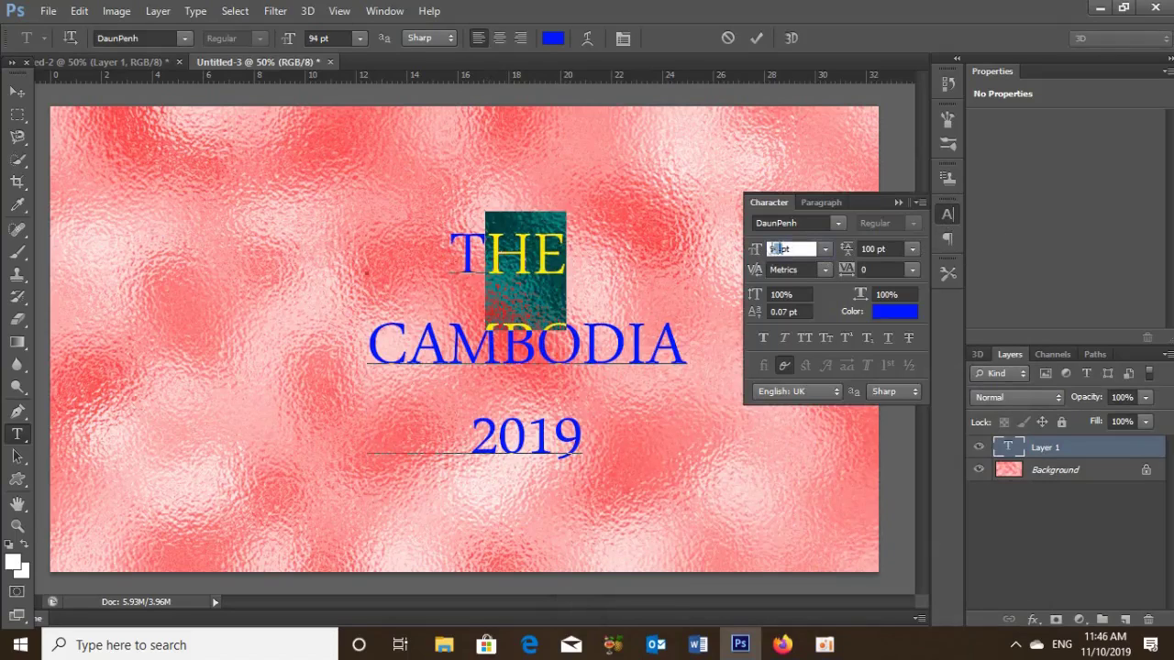
pyautogui.write('60')
pyautogui.press('Return')
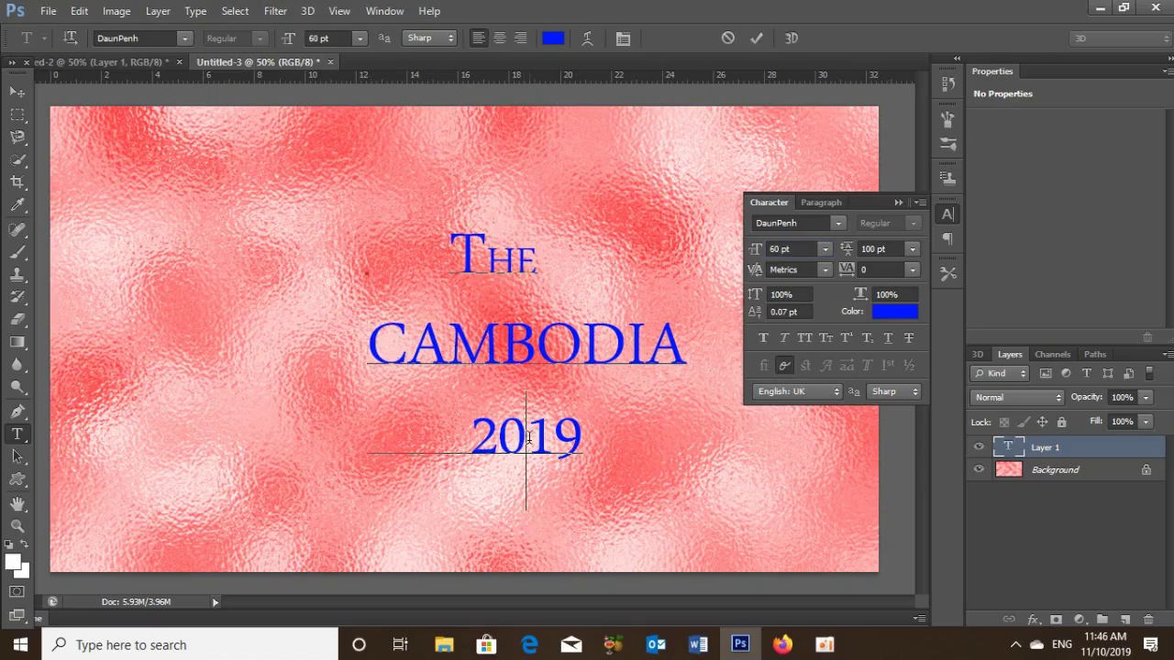
# Size the trailing digits of 2019 to 60 pt and CAMBODIA to 200 pt
pyautogui.moveTo(500, 438); pyautogui.dragTo(581, 437)
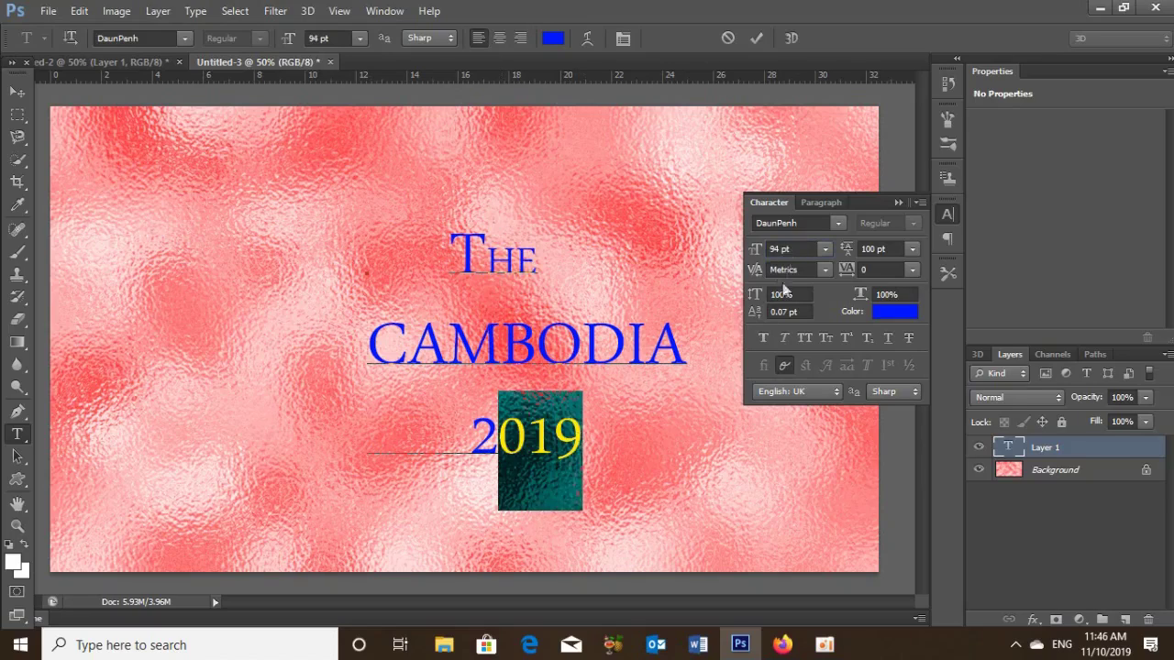
pyautogui.doubleClick(779, 249)
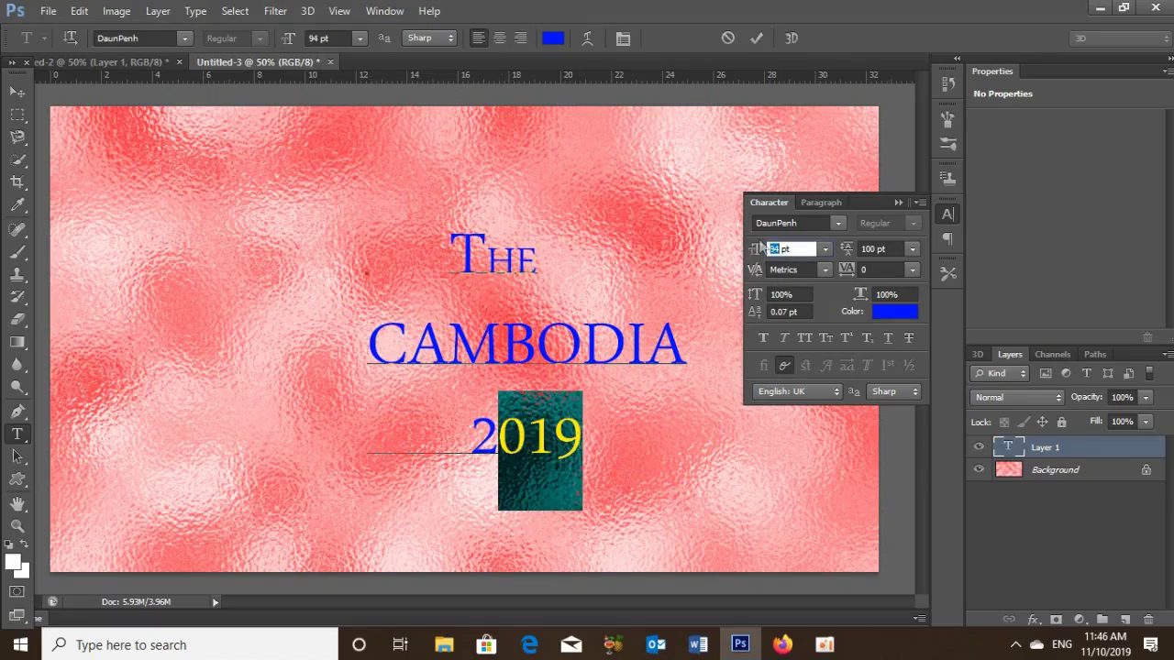
pyautogui.write('60')
pyautogui.press('Return')
pyautogui.moveTo(686, 346); pyautogui.dragTo(310, 339)
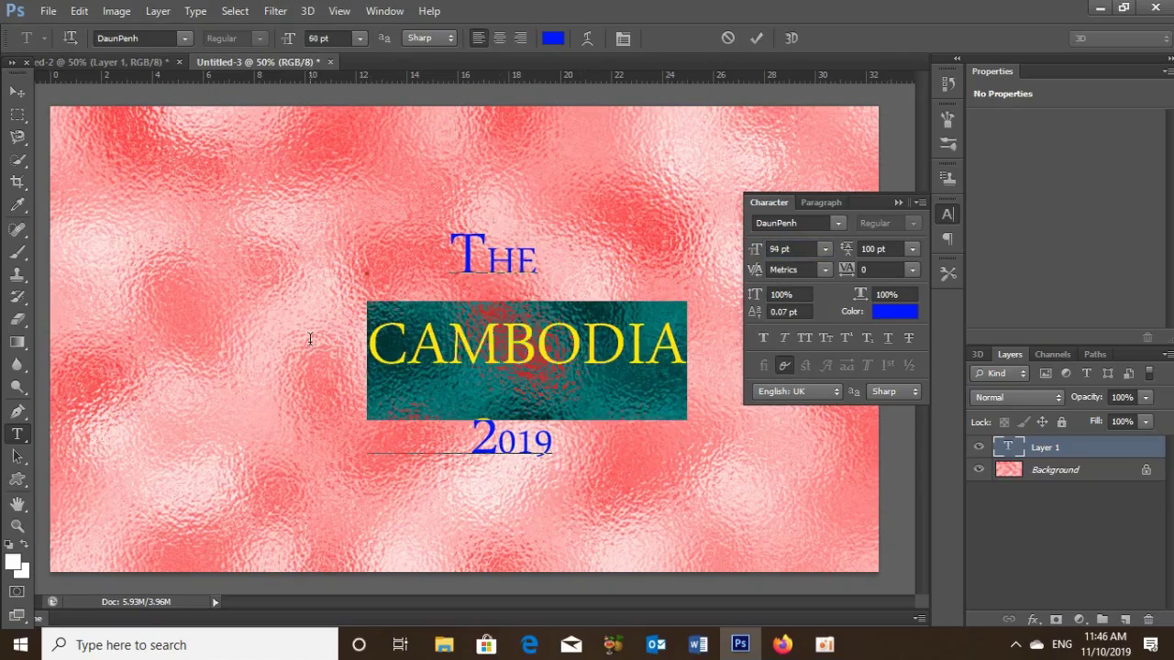
pyautogui.doubleClick(777, 248)
pyautogui.write('200')
pyautogui.press('Return')
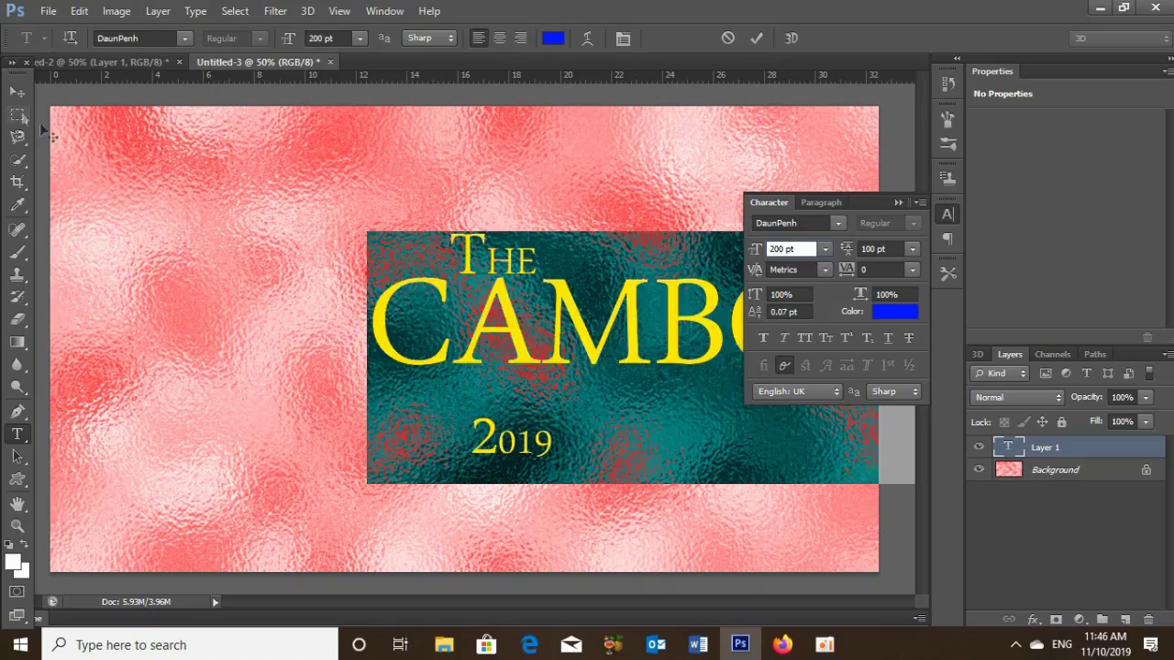
# Shift the title left and realign THE and 2019 with CAMBODIA
pyautogui.click(17, 92)
pyautogui.moveTo(519, 308); pyautogui.dragTo(313, 309)
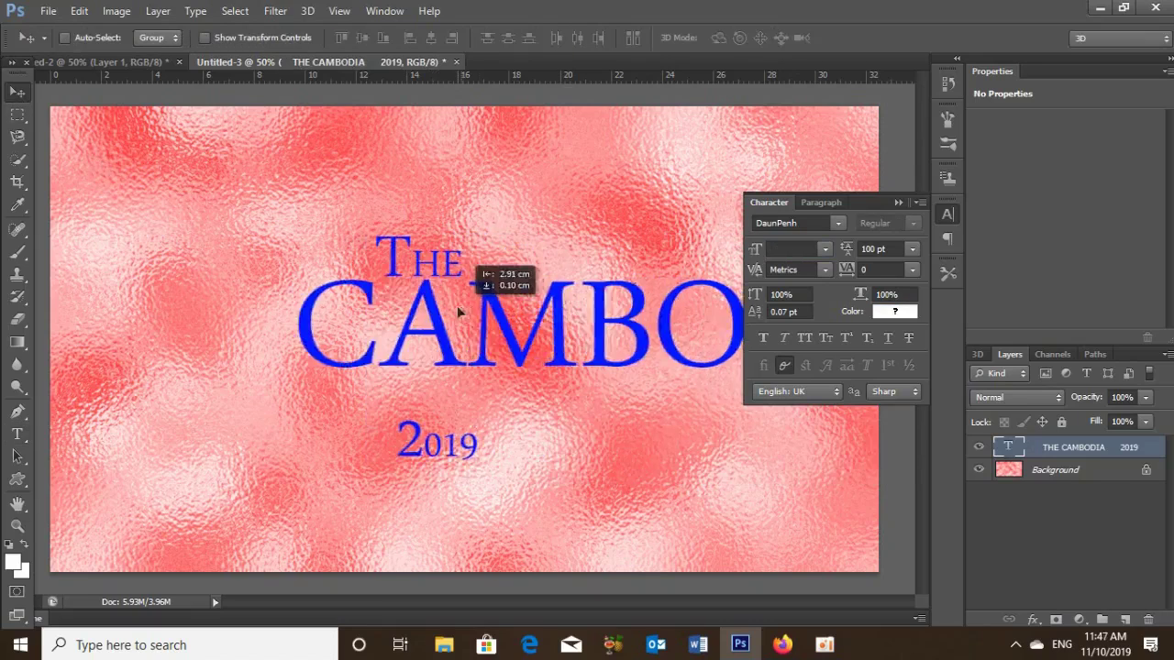
pyautogui.click(17, 434)
pyautogui.click(238, 259)
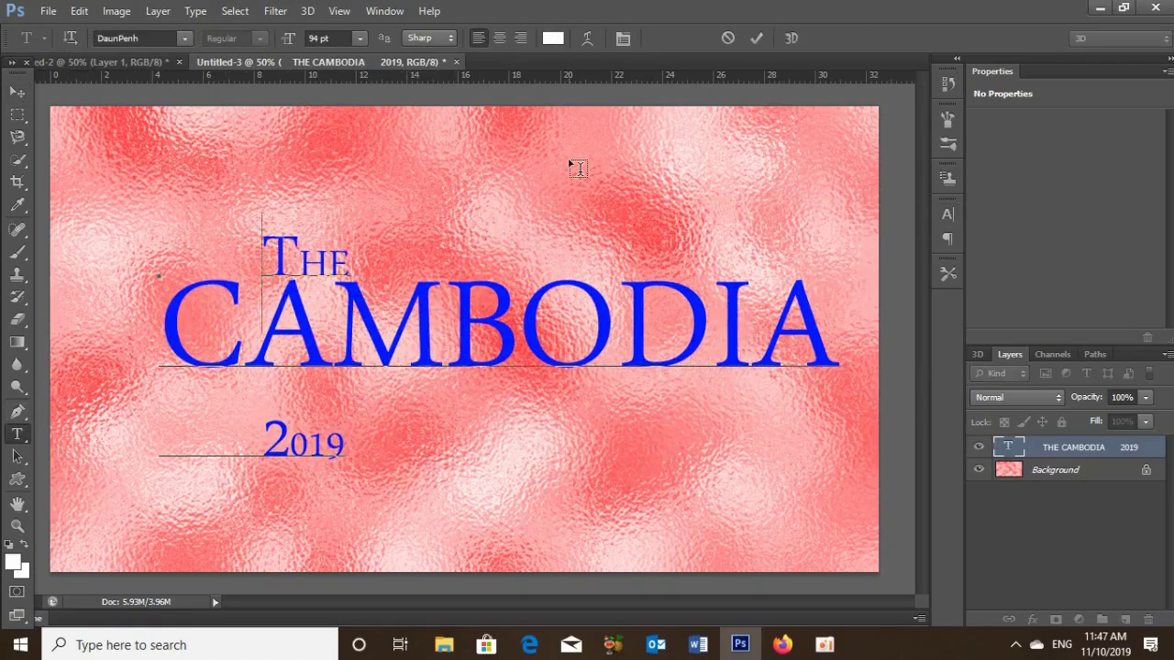
pyautogui.press('BackSpace')
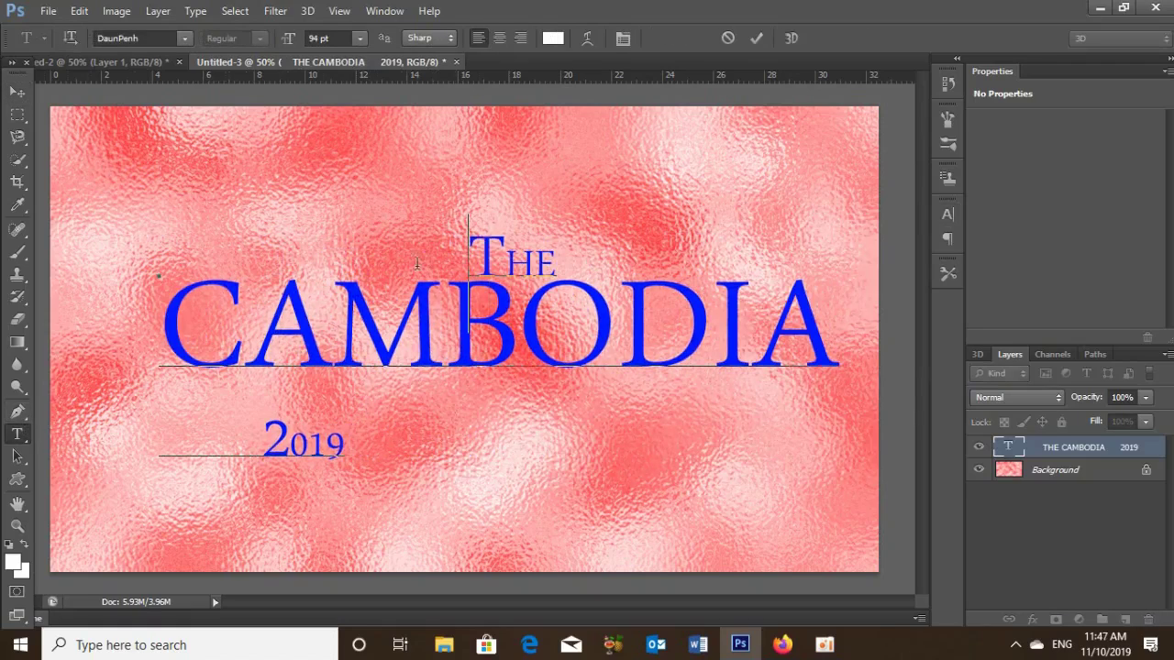
pyautogui.click(264, 442)
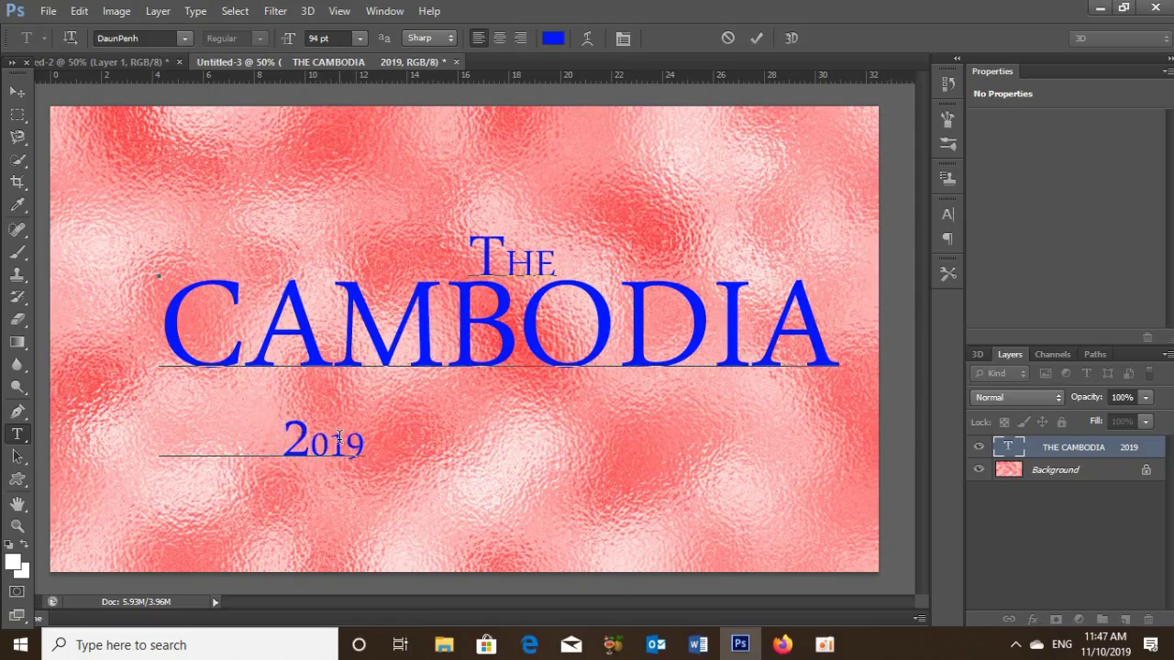
pyautogui.press('BackSpace')
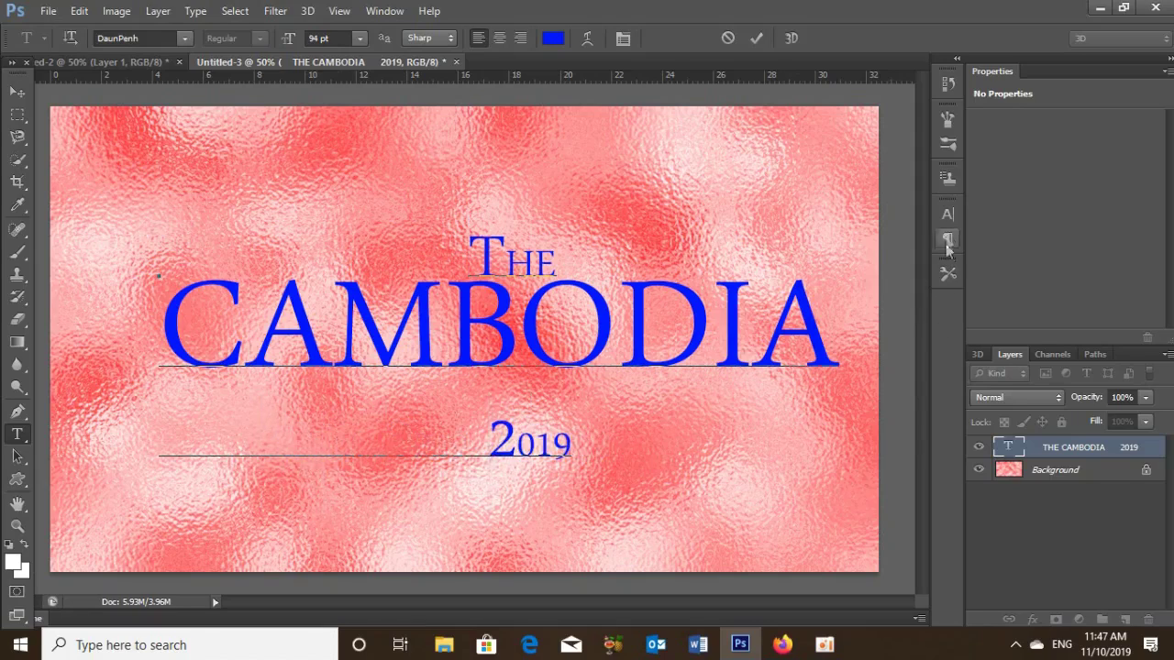
# Tighten the title's leading to 42 pt and centre it on the canvas
pyautogui.click(947, 215)
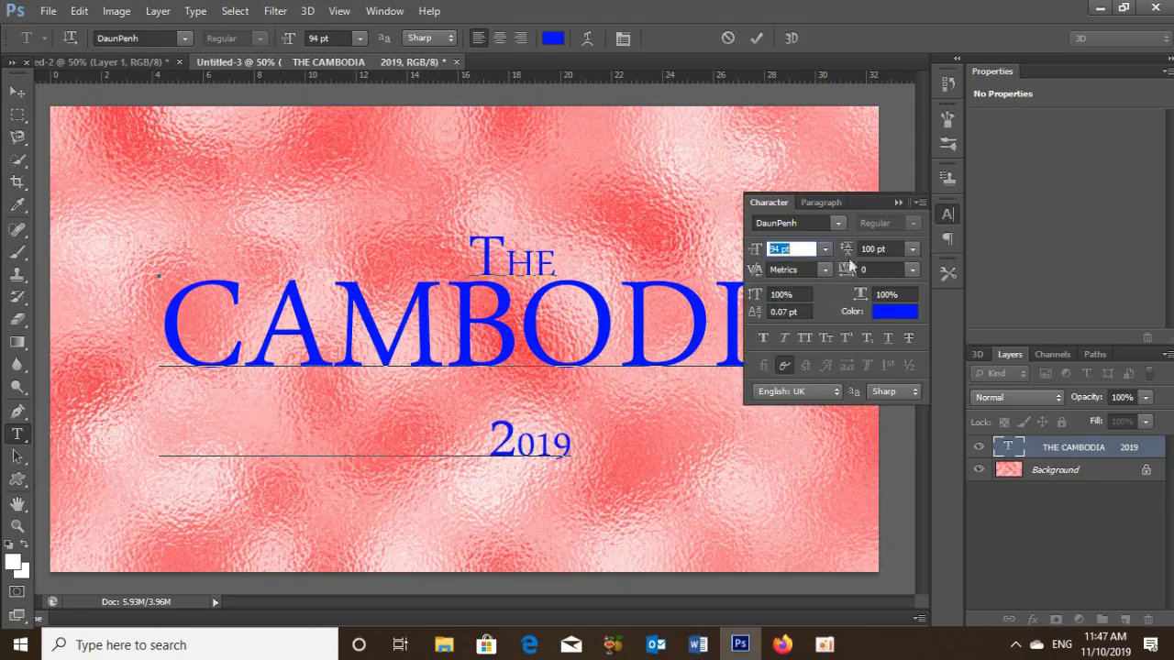
pyautogui.hotkey('ctrl', 'a')
pyautogui.moveTo(849, 252); pyautogui.dragTo(798, 257)
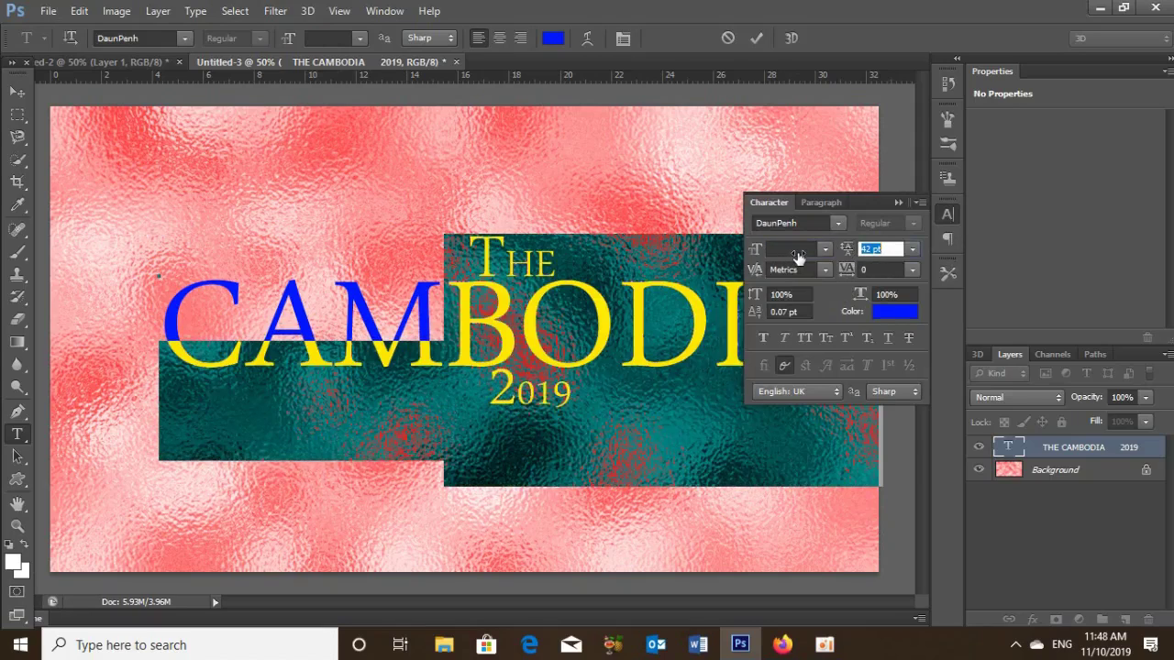
pyautogui.click(898, 202)
pyautogui.click(22, 93)
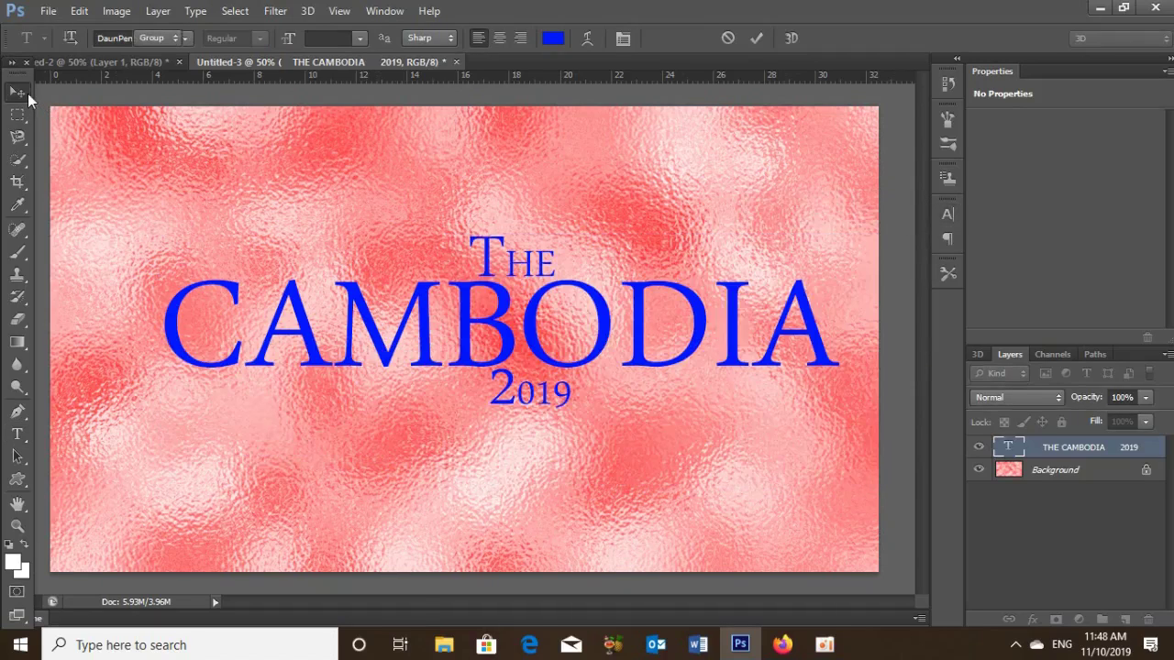
pyautogui.moveTo(518, 281); pyautogui.dragTo(485, 298)
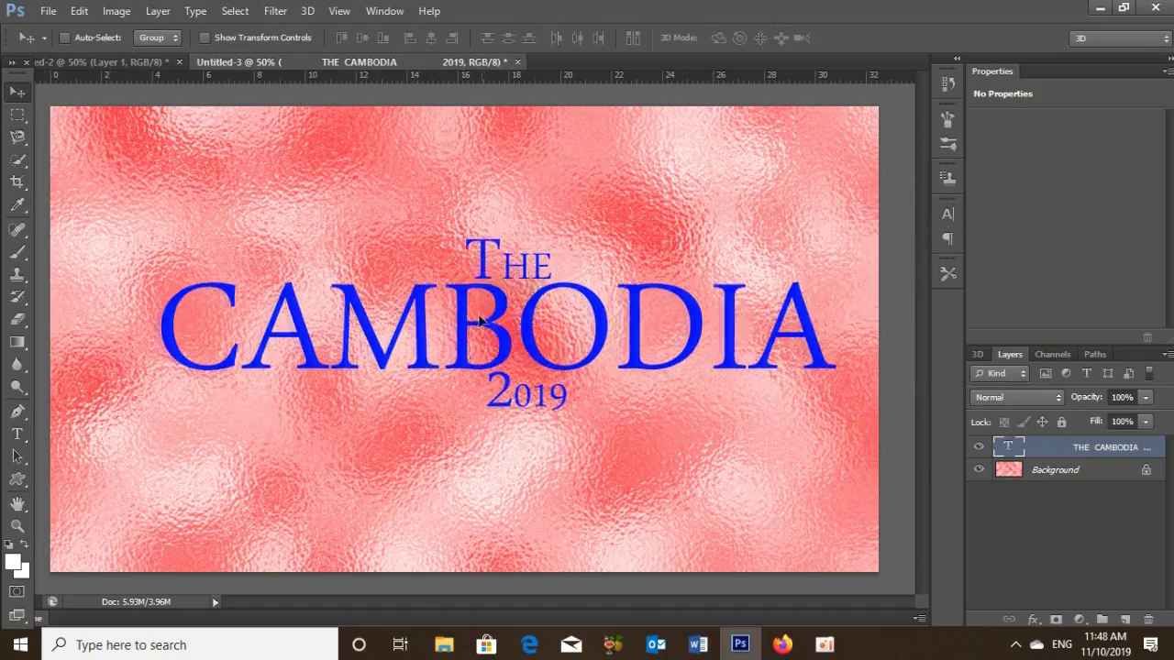
# Set the foreground colour to pure blue 0000ff
pyautogui.click(13, 562)
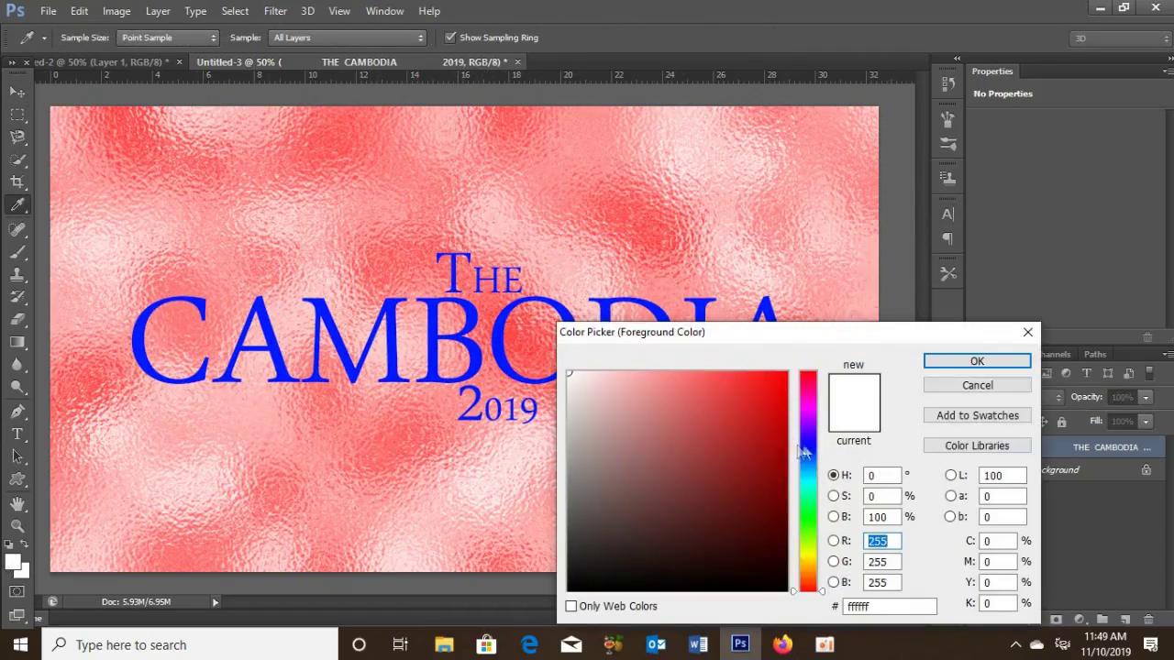
pyautogui.click(806, 446)
pyautogui.moveTo(782, 401); pyautogui.dragTo(801, 351)
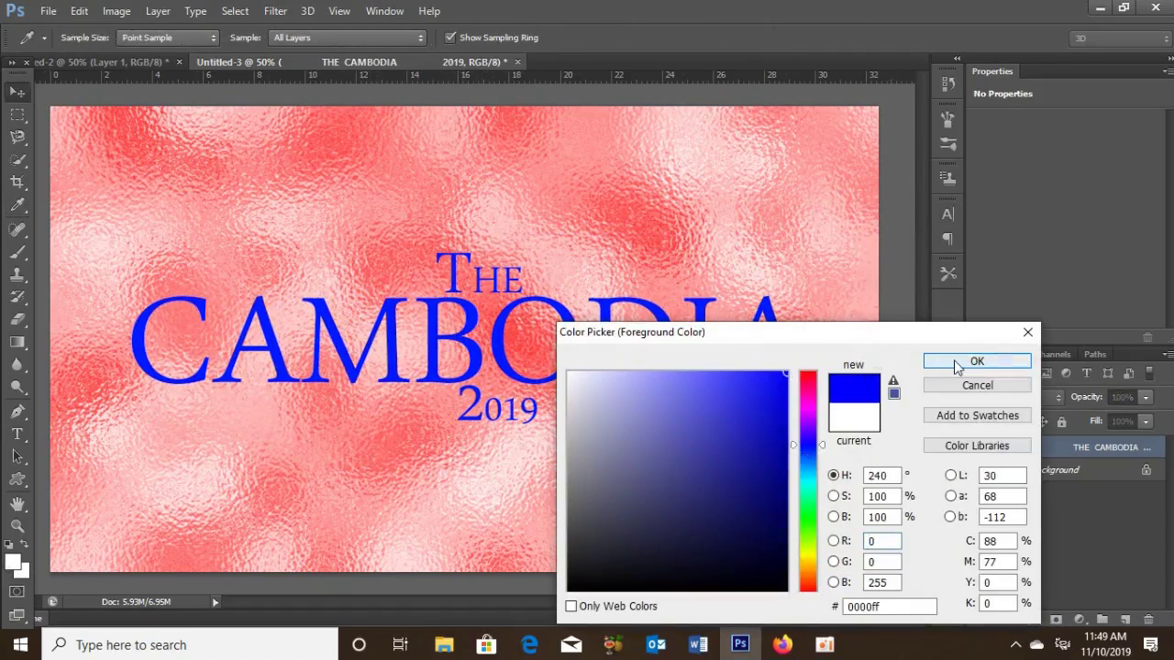
pyautogui.click(956, 364)
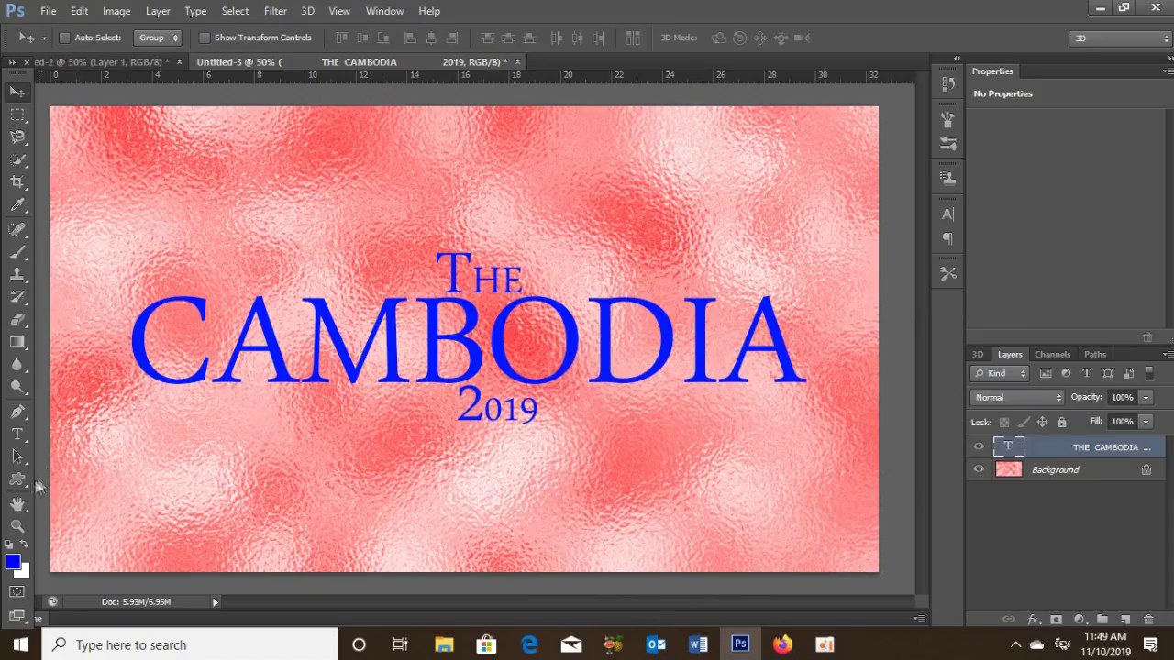
# Load the Ornaments shape set and draw Ornament 5 above CAMBODIA
pyautogui.click(18, 479)
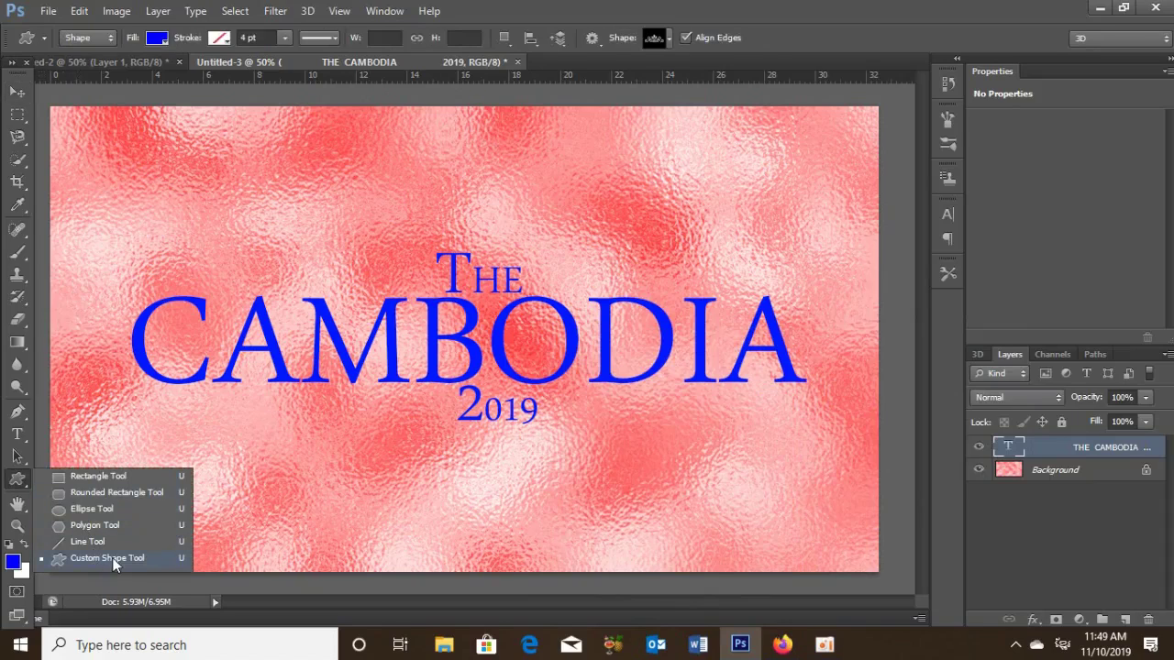
pyautogui.click(668, 38)
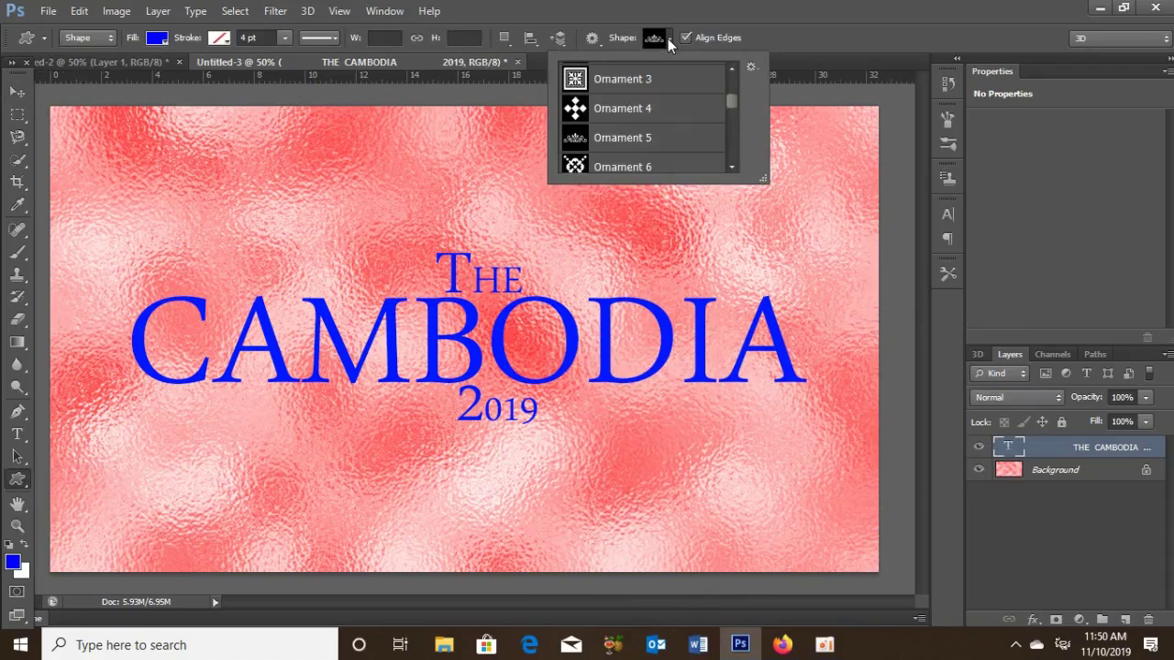
pyautogui.click(752, 69)
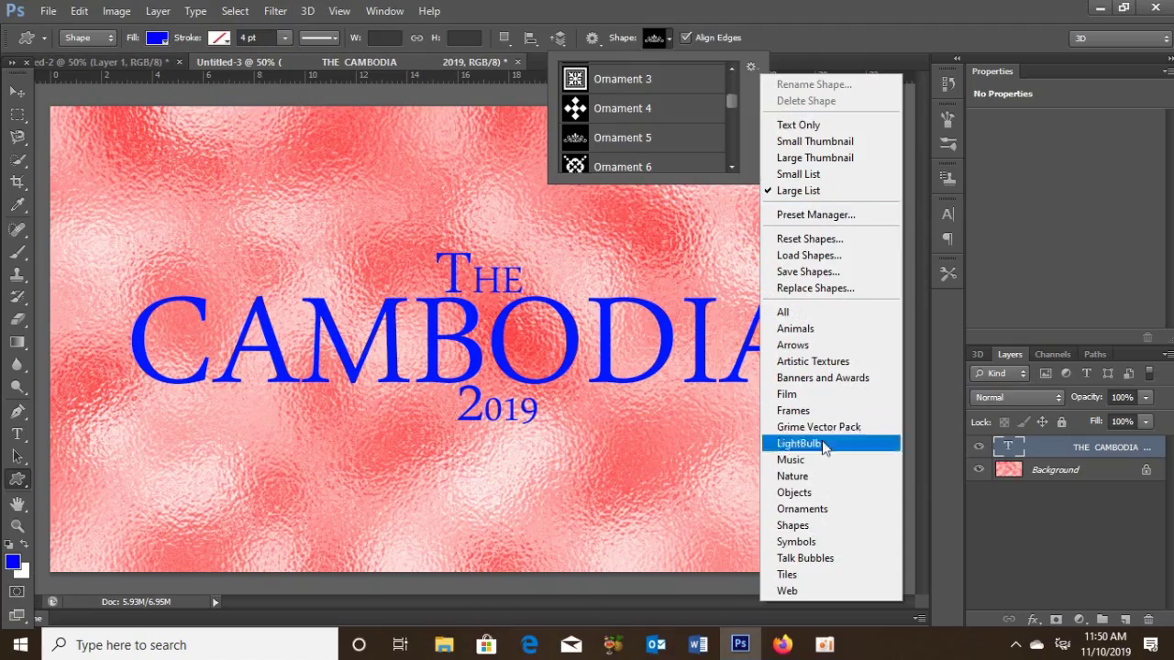
pyautogui.click(798, 509)
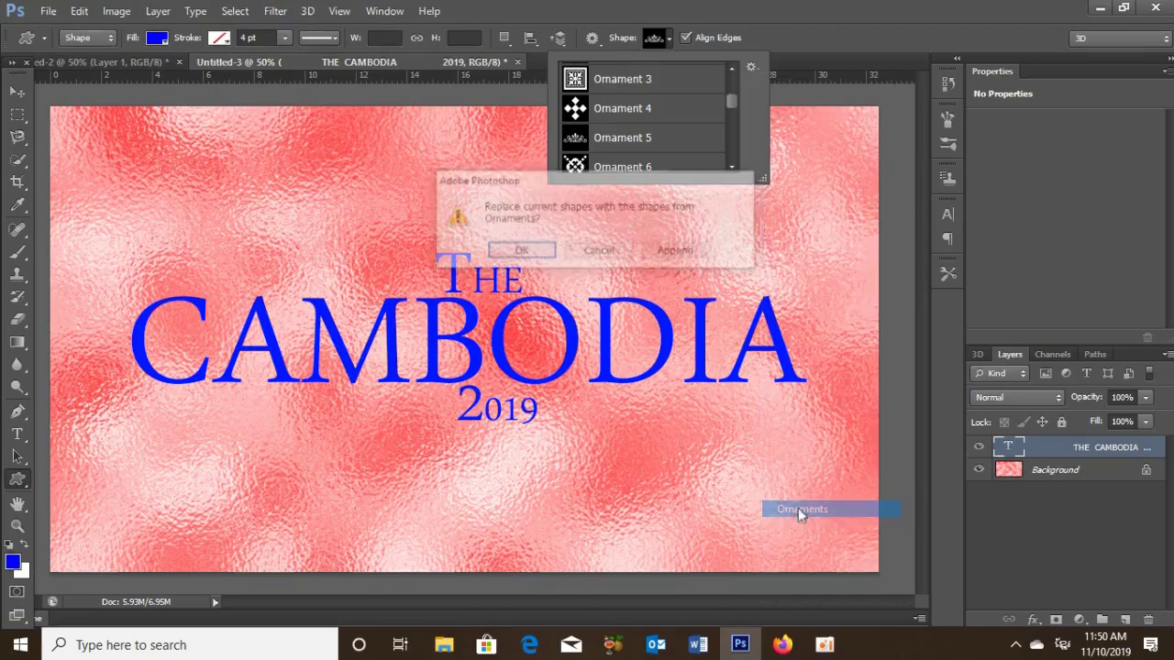
pyautogui.click(522, 249)
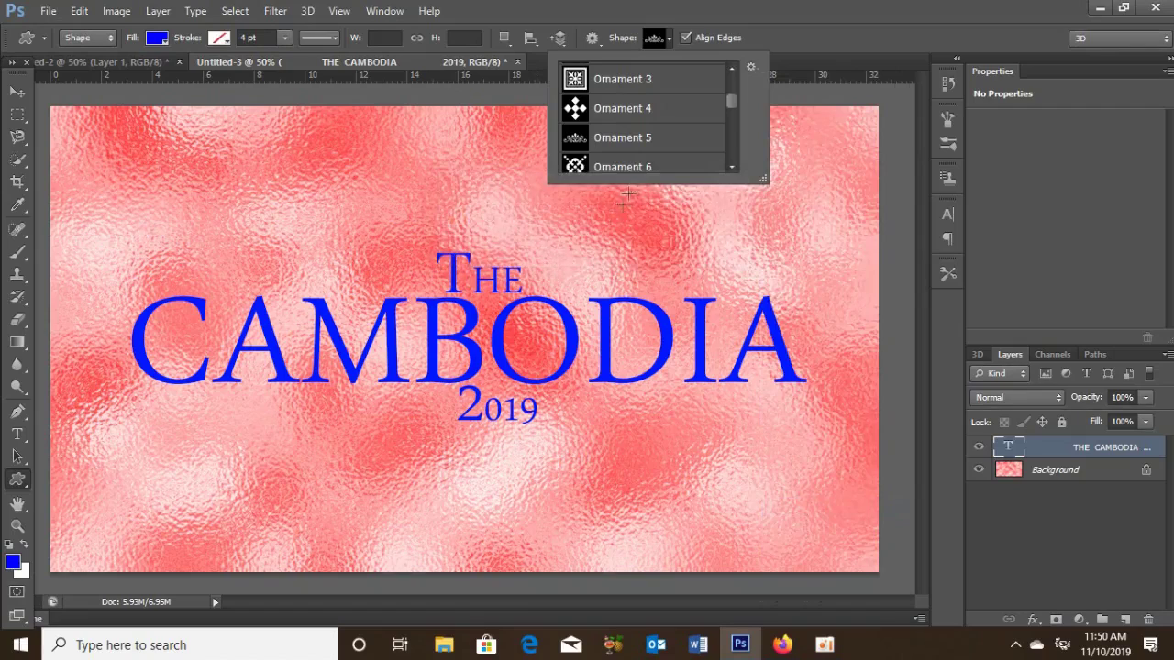
pyautogui.click(645, 140)
pyautogui.click(826, 75)
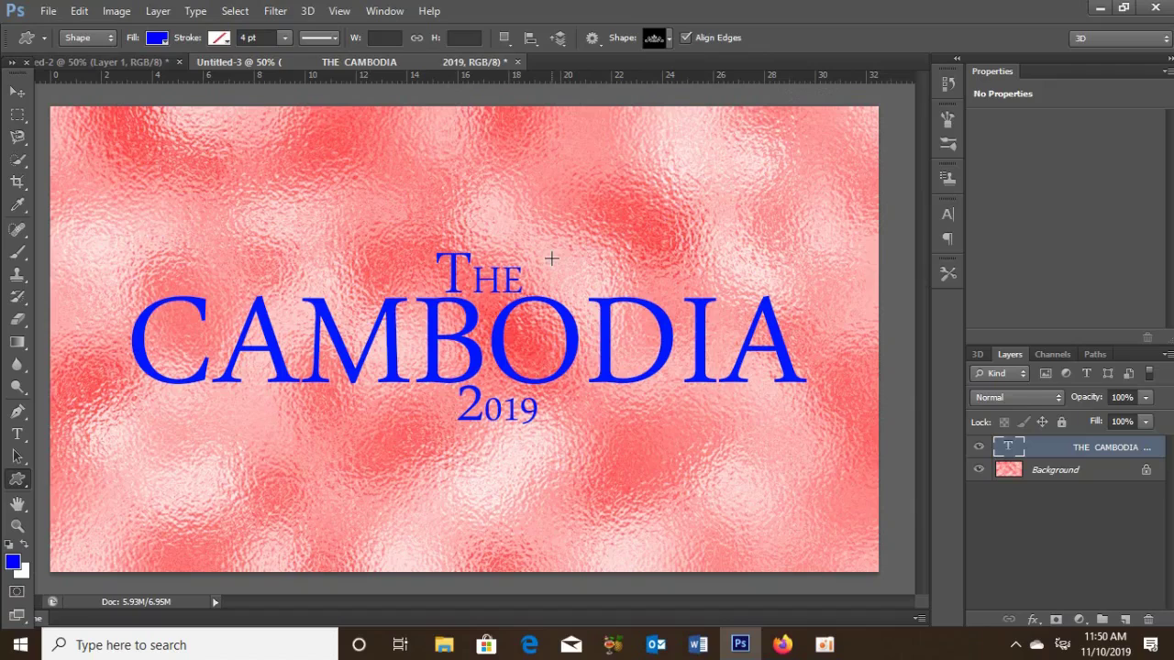
pyautogui.moveTo(551, 262); pyautogui.dragTo(791, 315)
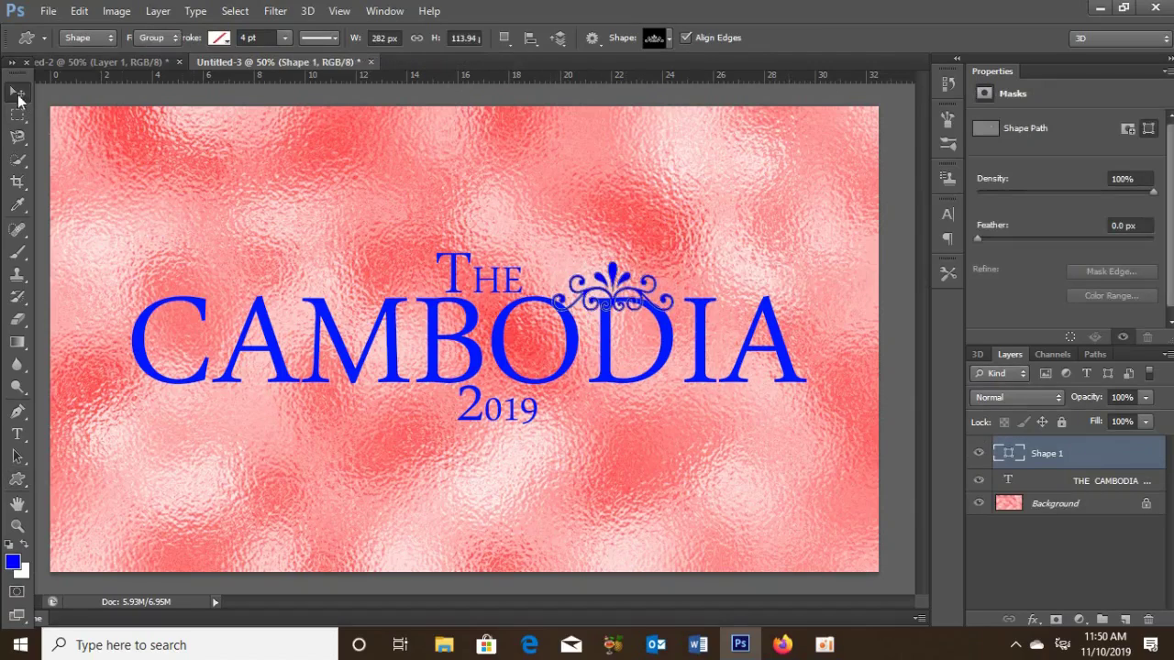
# Position the ornament and duplicate it into a row of four above the title
pyautogui.click(17, 92)
pyautogui.moveTo(611, 289); pyautogui.dragTo(591, 266)
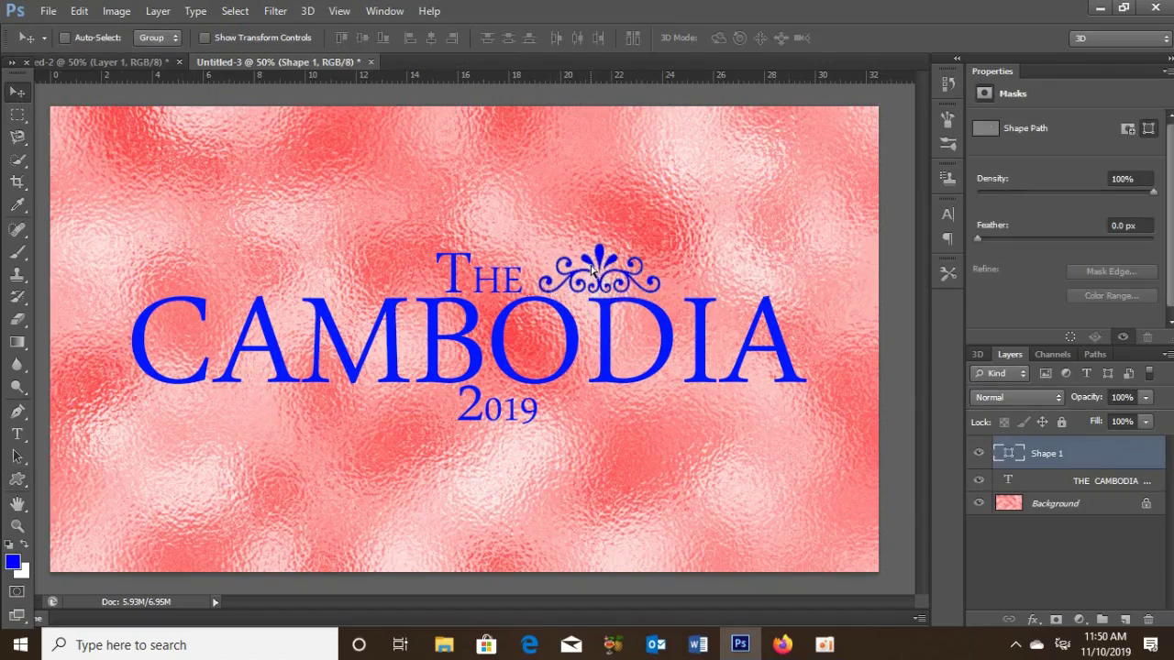
pyautogui.hotkey('ctrl', 'j')
pyautogui.moveTo(594, 272); pyautogui.dragTo(721, 265)
pyautogui.keyDown('shift'); pyautogui.click(1046, 486); pyautogui.keyUp('shift')
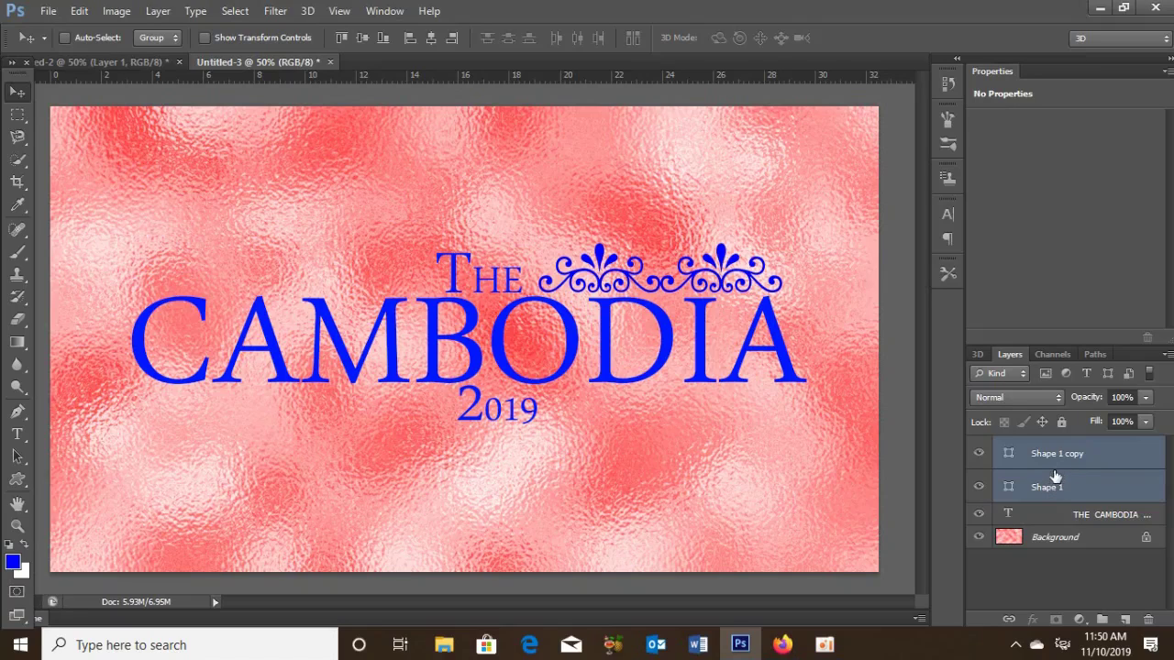
pyautogui.hotkey('ctrl', 'j')
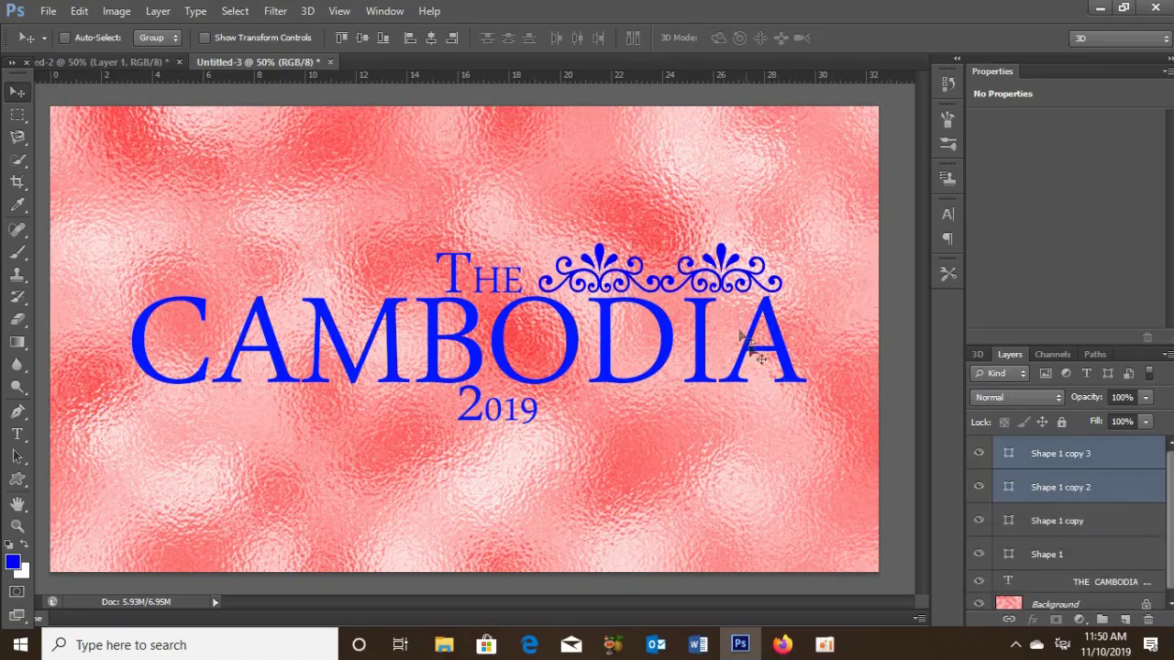
pyautogui.moveTo(722, 285); pyautogui.dragTo(378, 290)
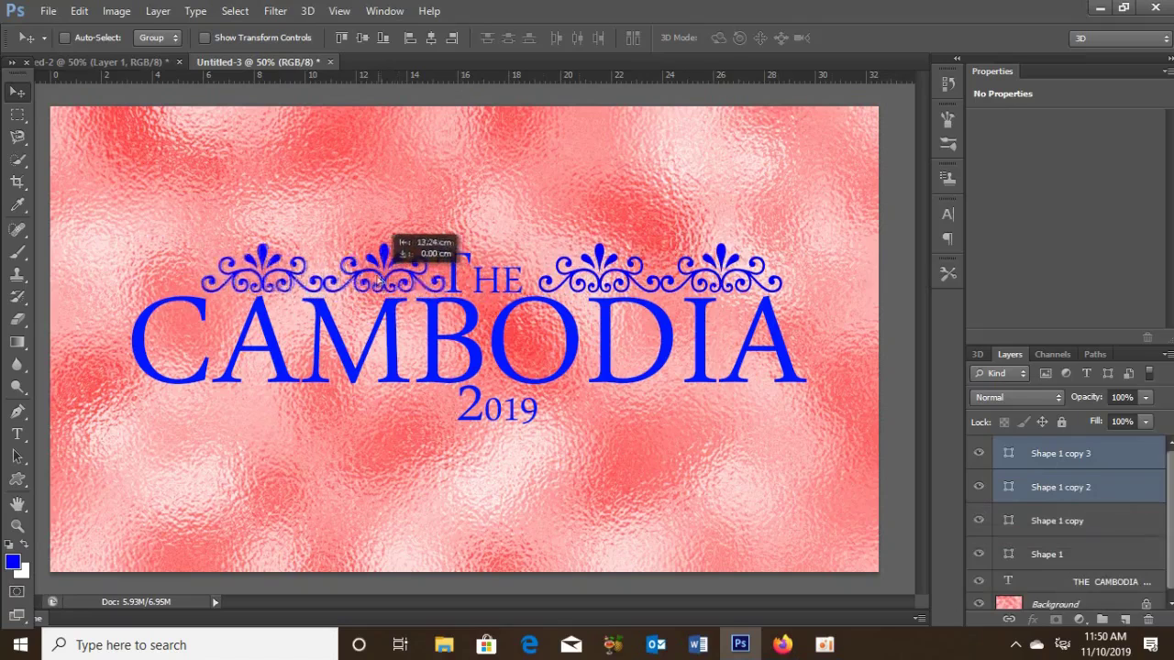
# Duplicate all four ornaments and move the copies below the title around 2019
pyautogui.keyDown('shift'); pyautogui.click(1065, 525); pyautogui.keyUp('shift')
pyautogui.keyDown('shift'); pyautogui.click(1053, 554); pyautogui.keyUp('shift')
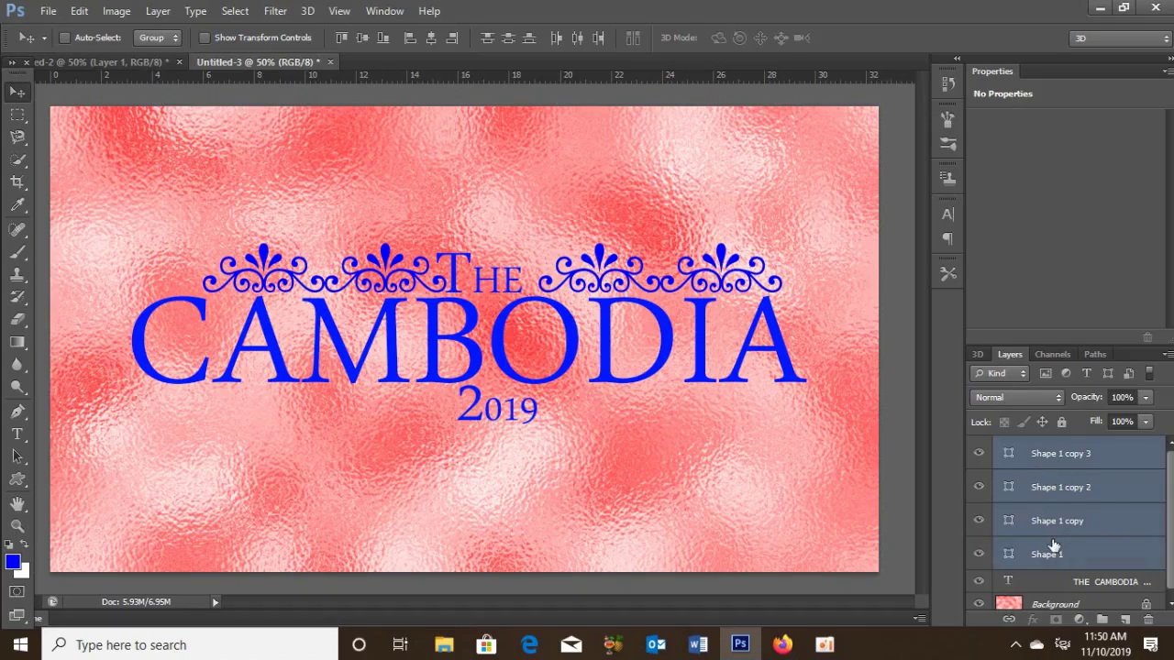
pyautogui.hotkey('ctrl', 'j')
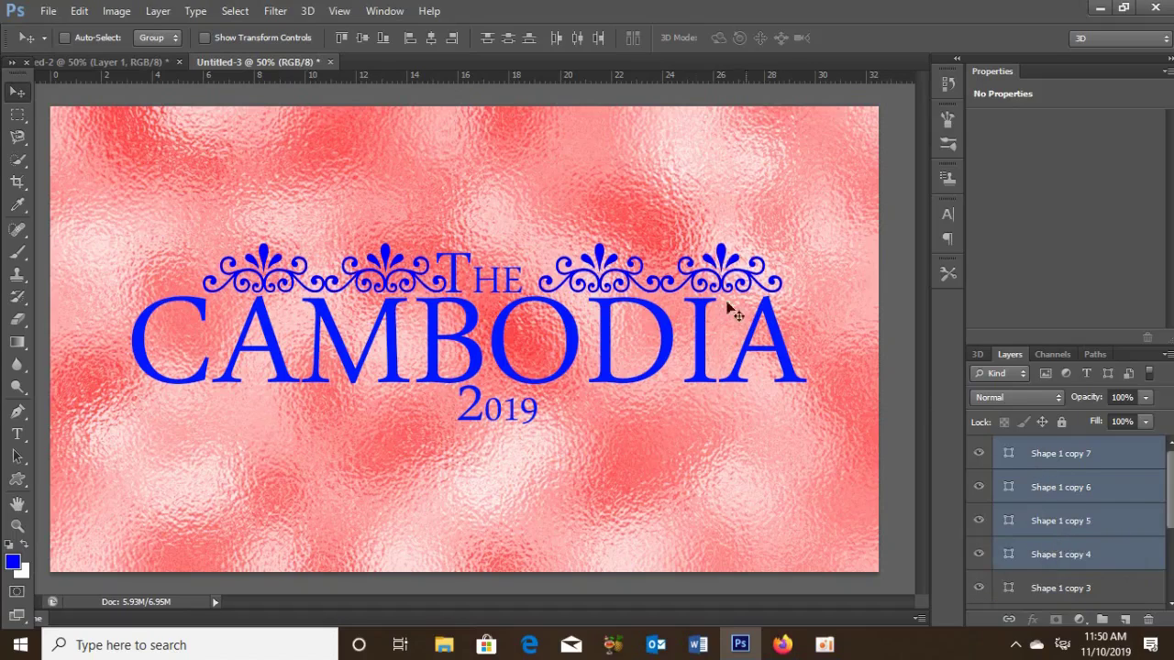
pyautogui.moveTo(623, 280); pyautogui.dragTo(623, 440)
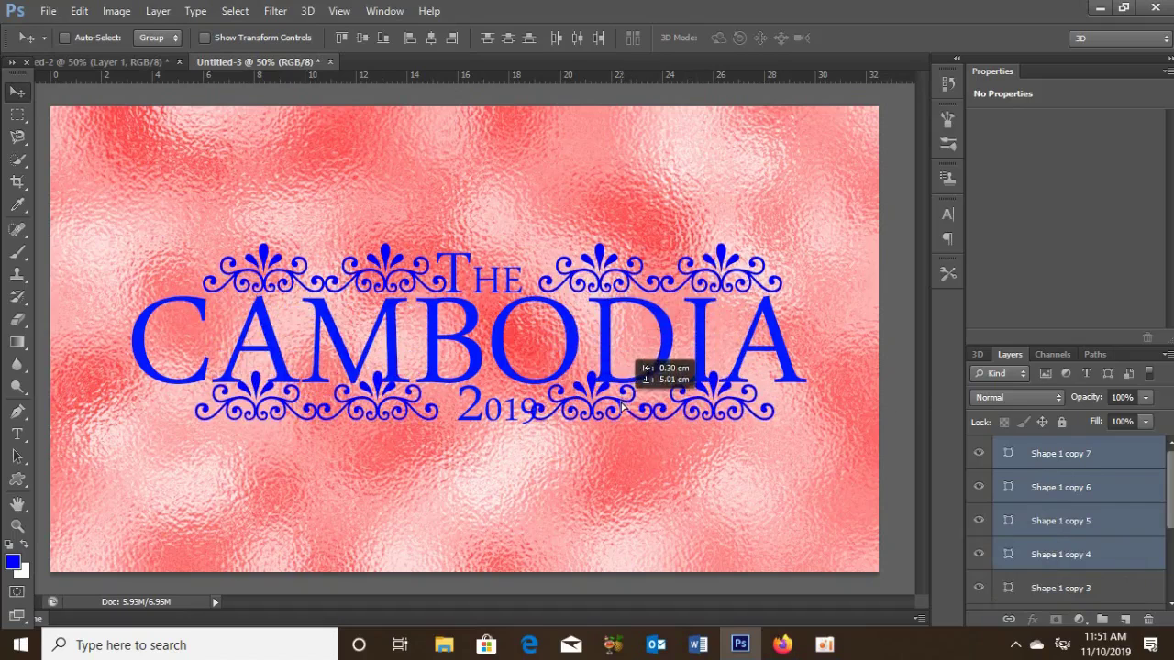
pyautogui.click(1036, 456)
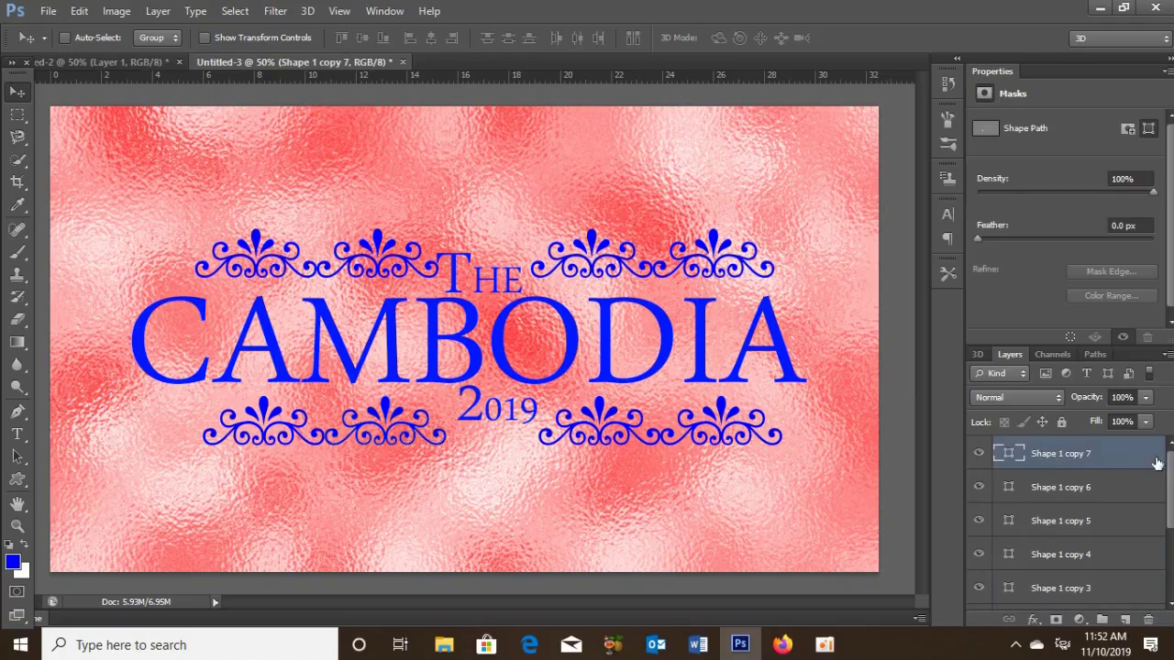
pyautogui.moveTo(1171, 465); pyautogui.dragTo(1171, 548)
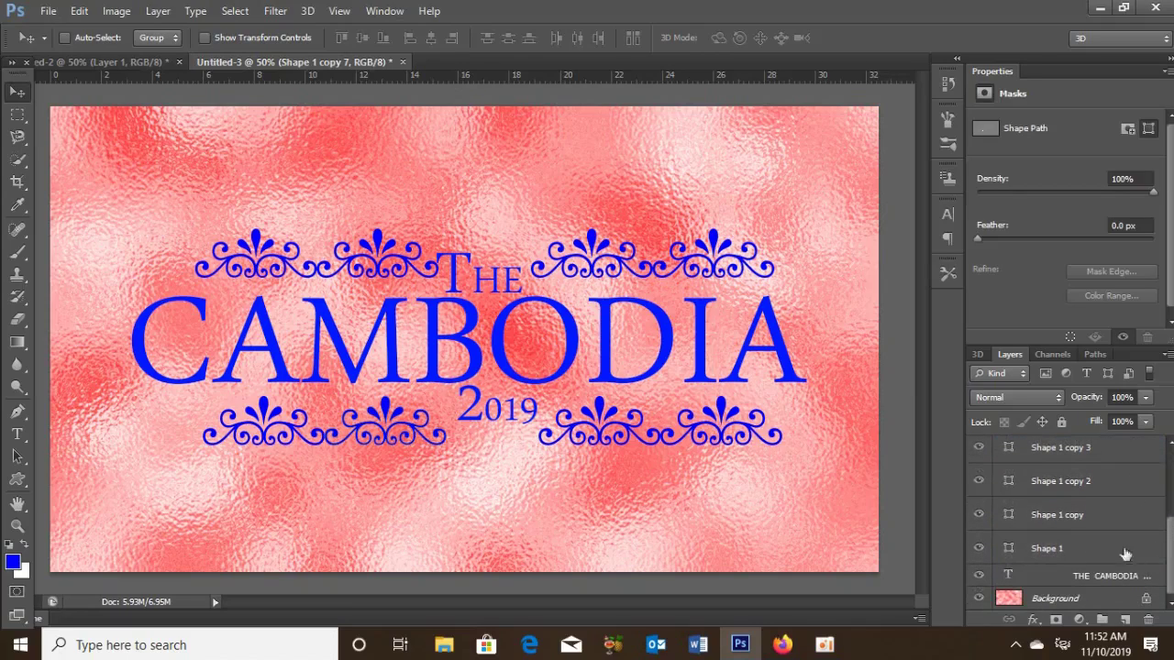
# Group the title and eight ornaments, blend the group as Overlay, and hide the Background
pyautogui.keyDown('shift'); pyautogui.click(1043, 577); pyautogui.keyUp('shift')
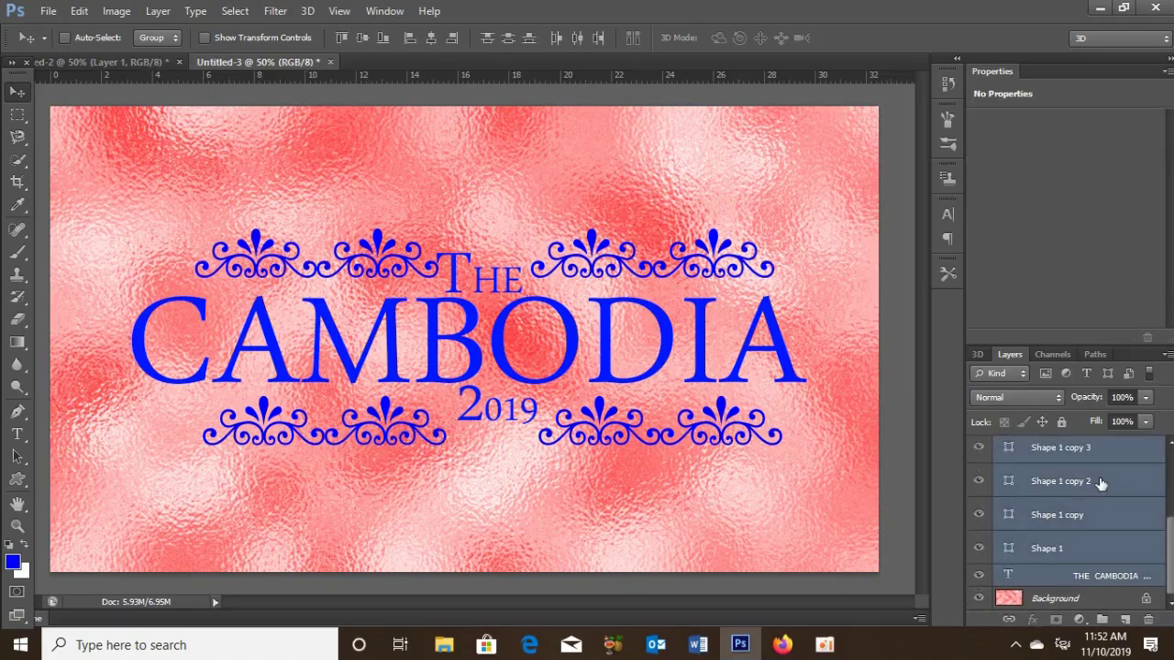
pyautogui.hotkey('ctrl', 'g')
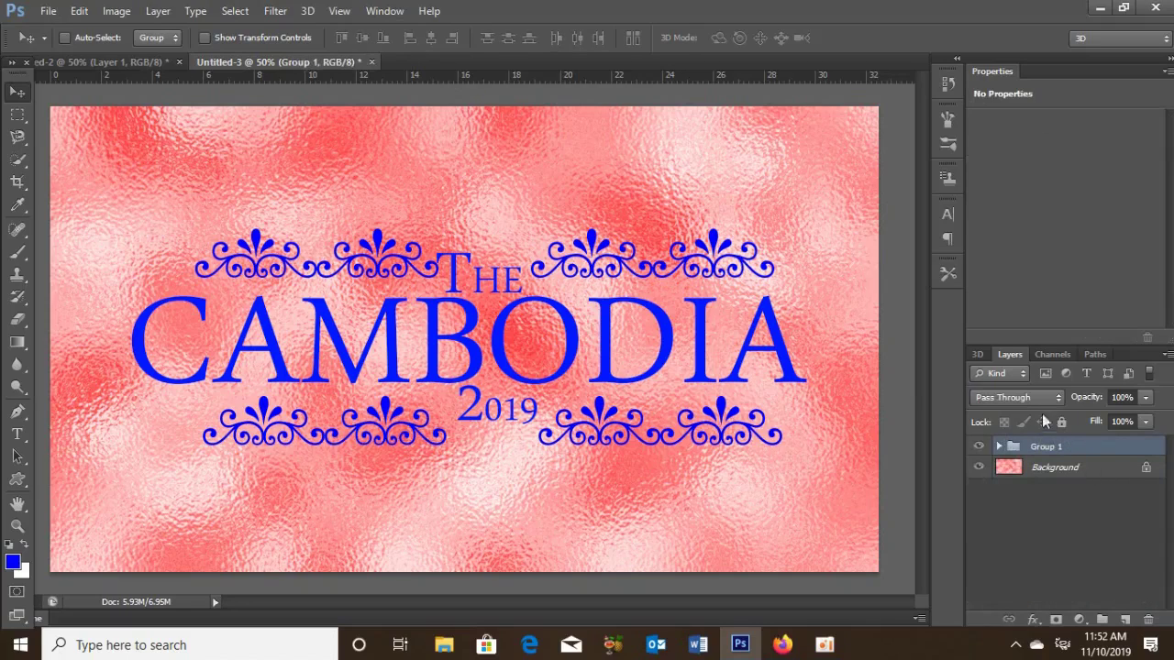
pyautogui.click(1021, 400)
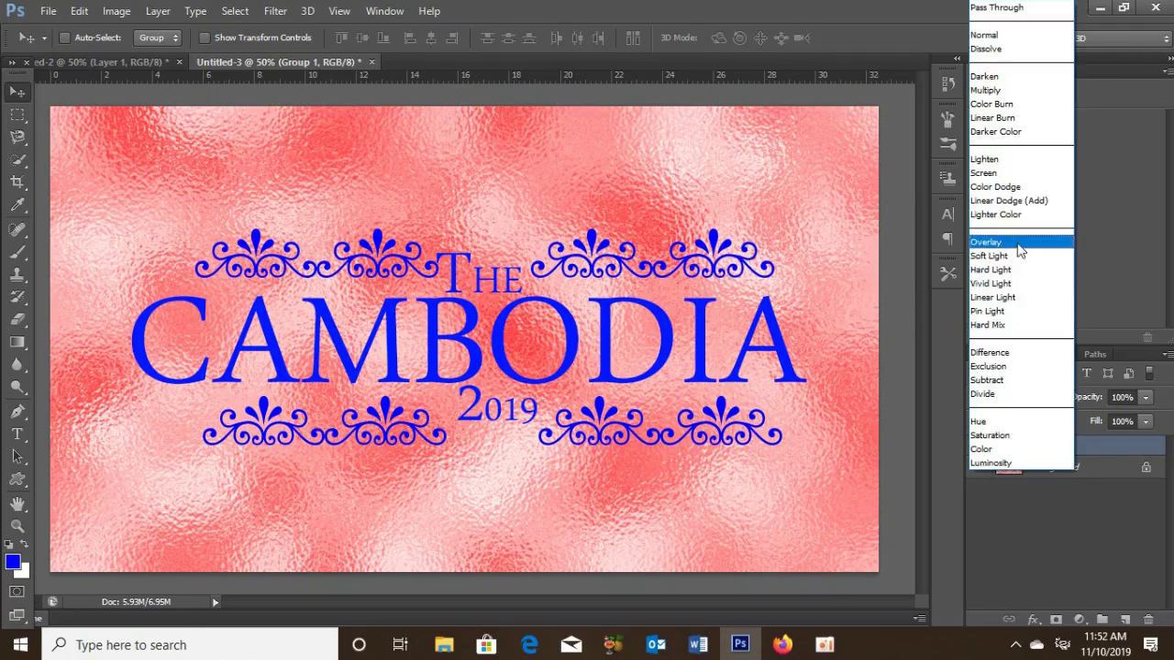
pyautogui.click(1018, 243)
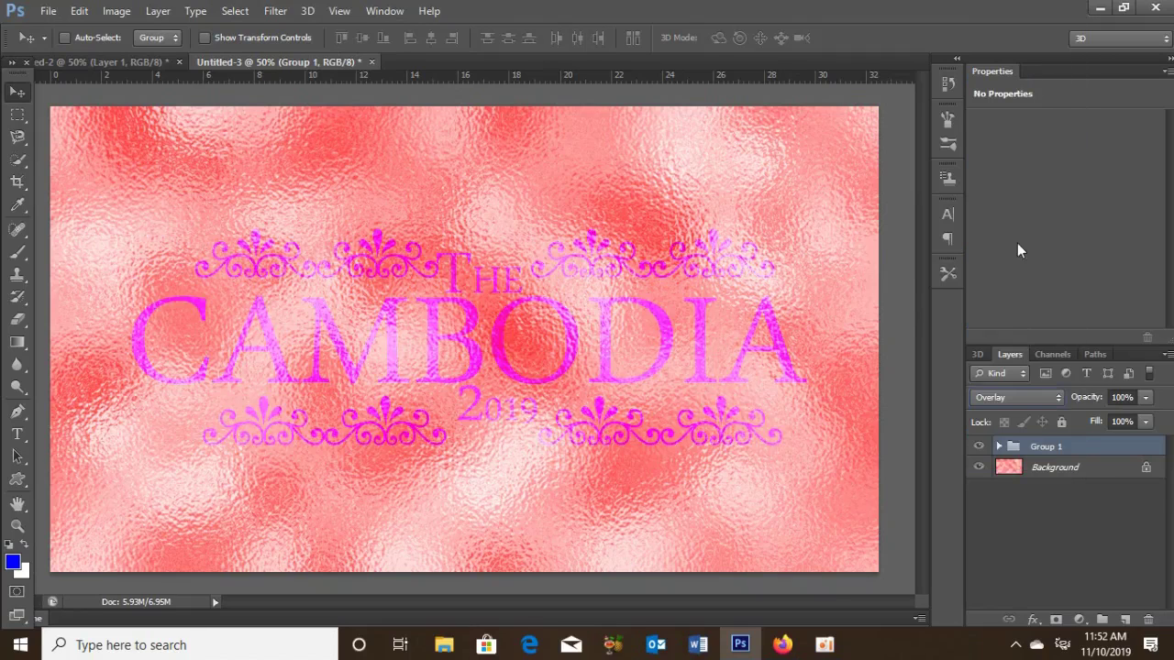
pyautogui.click(978, 468)
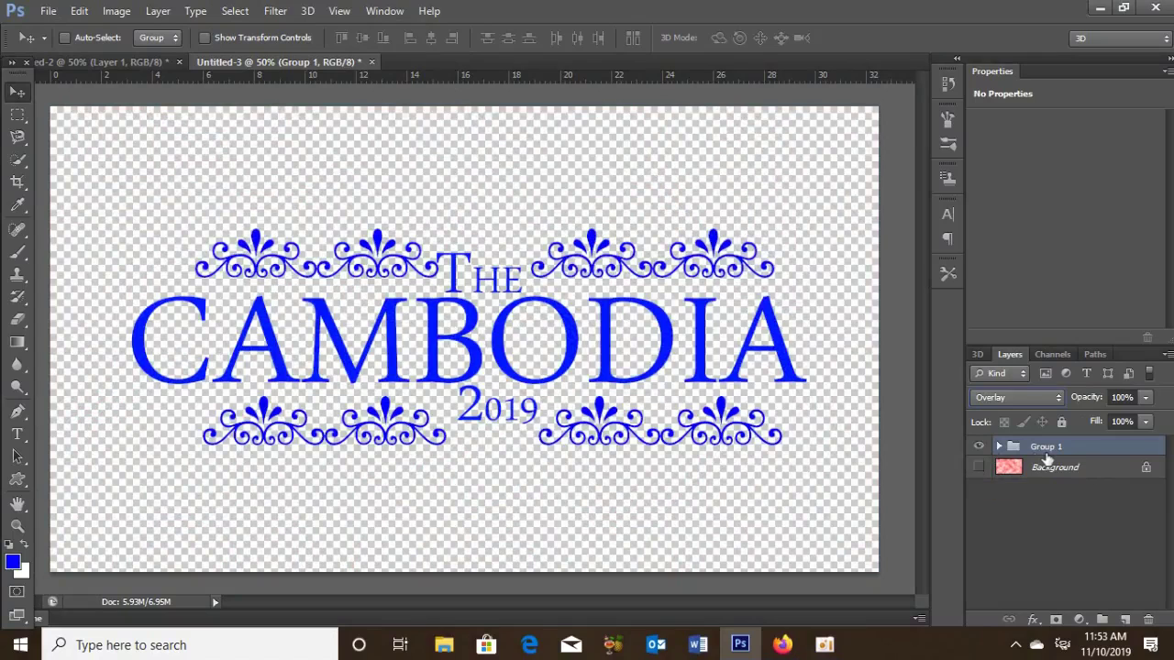
# Load the merged title artwork's outline as a selection, discard that layer, and re-show the pink background
pyautogui.hotkey('ctrl', 'shift', 'alt', 'e')
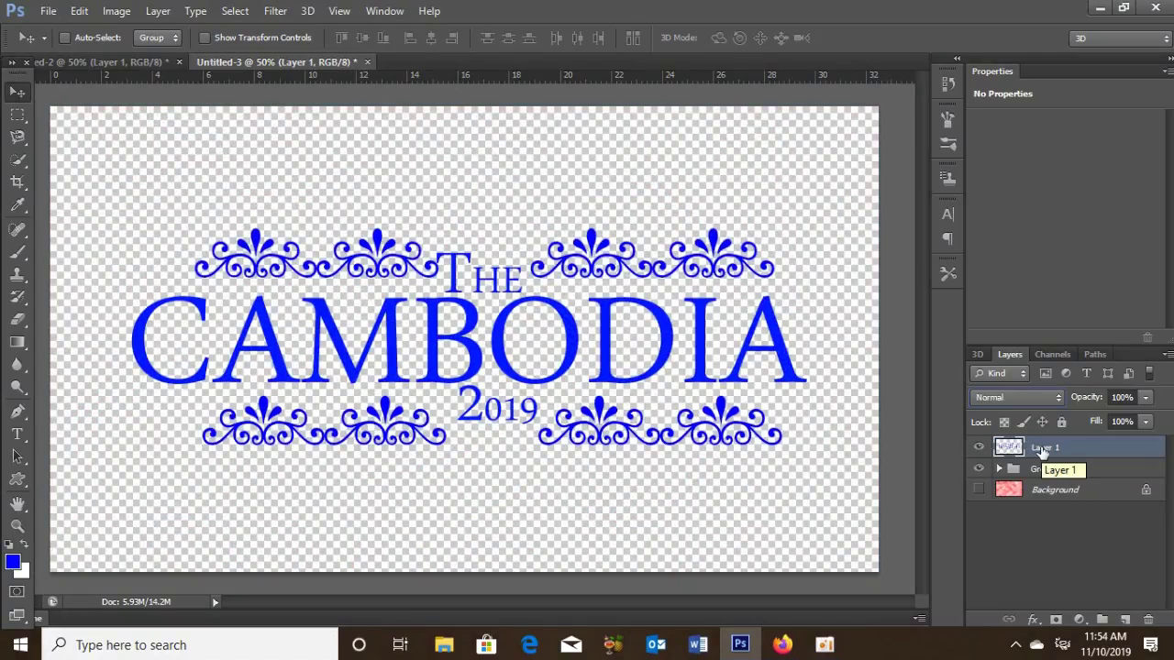
pyautogui.keyDown('ctrl'); pyautogui.click(1009, 447); pyautogui.keyUp('ctrl')
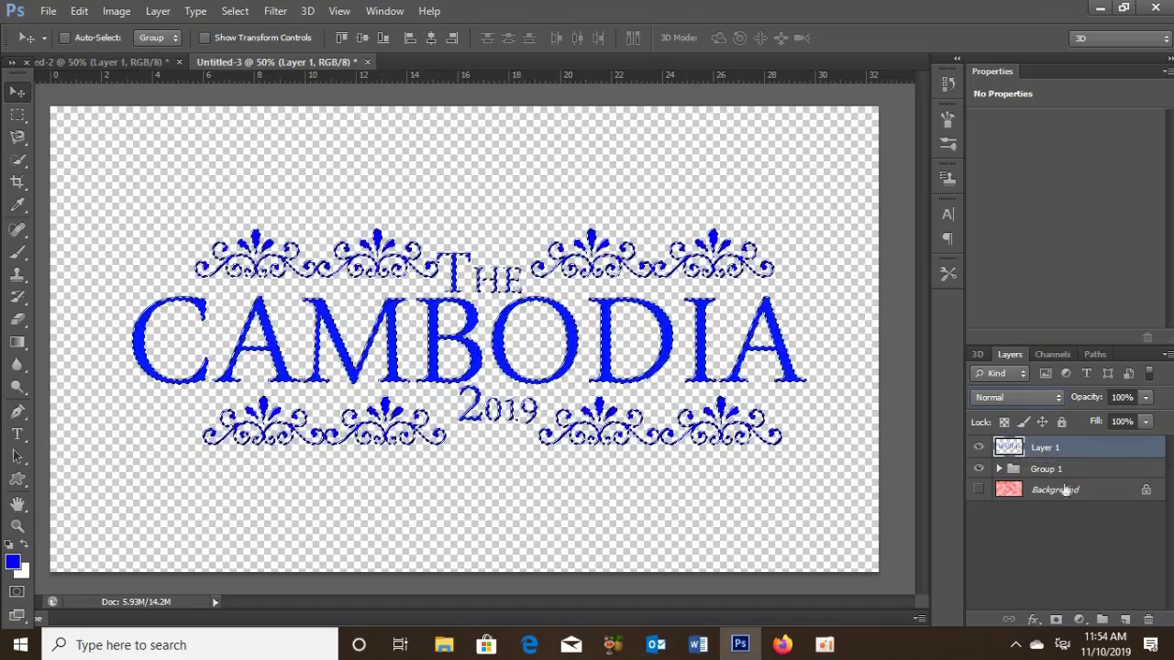
pyautogui.moveTo(1066, 449); pyautogui.dragTo(1147, 622)
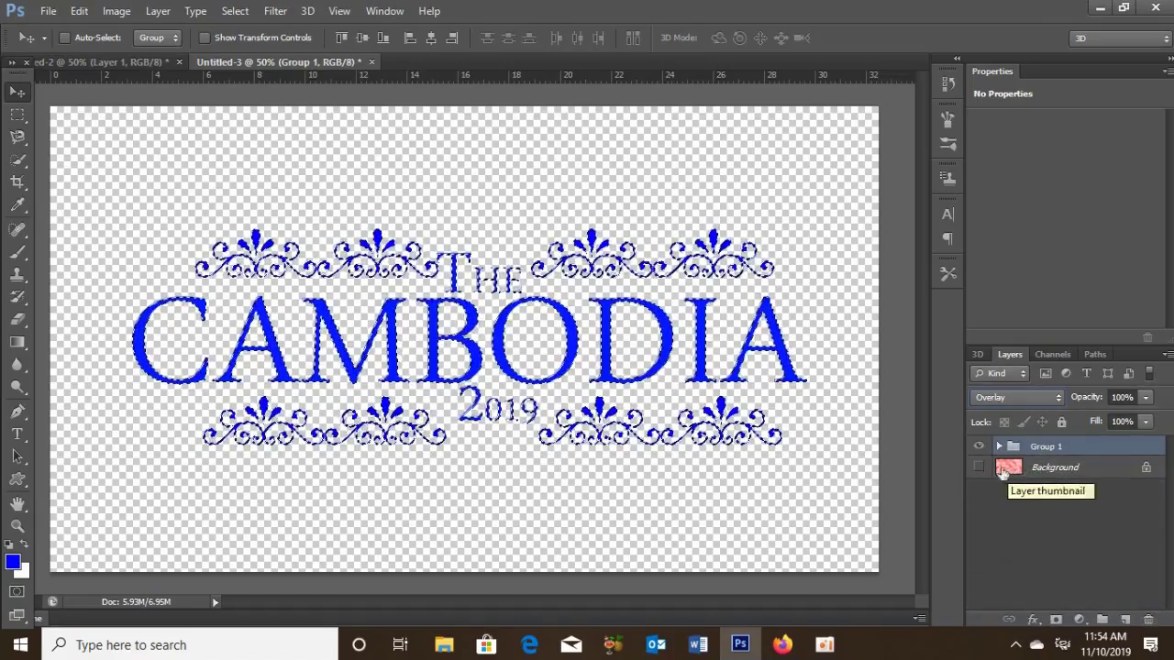
pyautogui.click(980, 468)
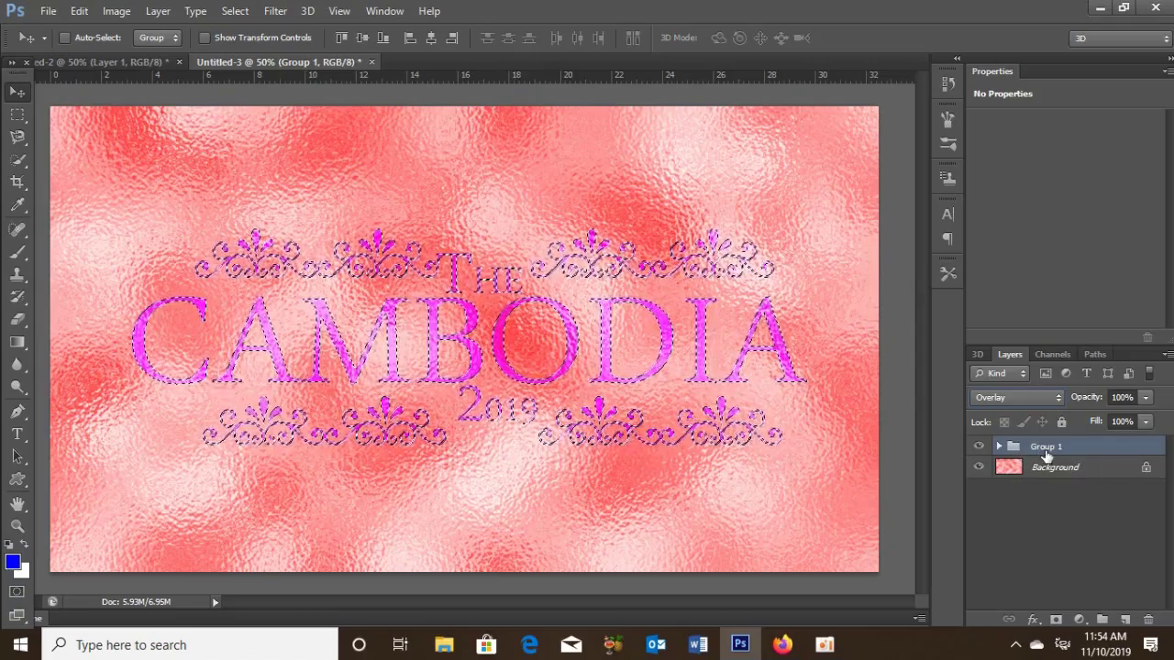
# Copy the title-shaped area of the stamped image into its own layer and delete Layer 1
pyautogui.hotkey('ctrl', 'shift', 'alt', 'e')
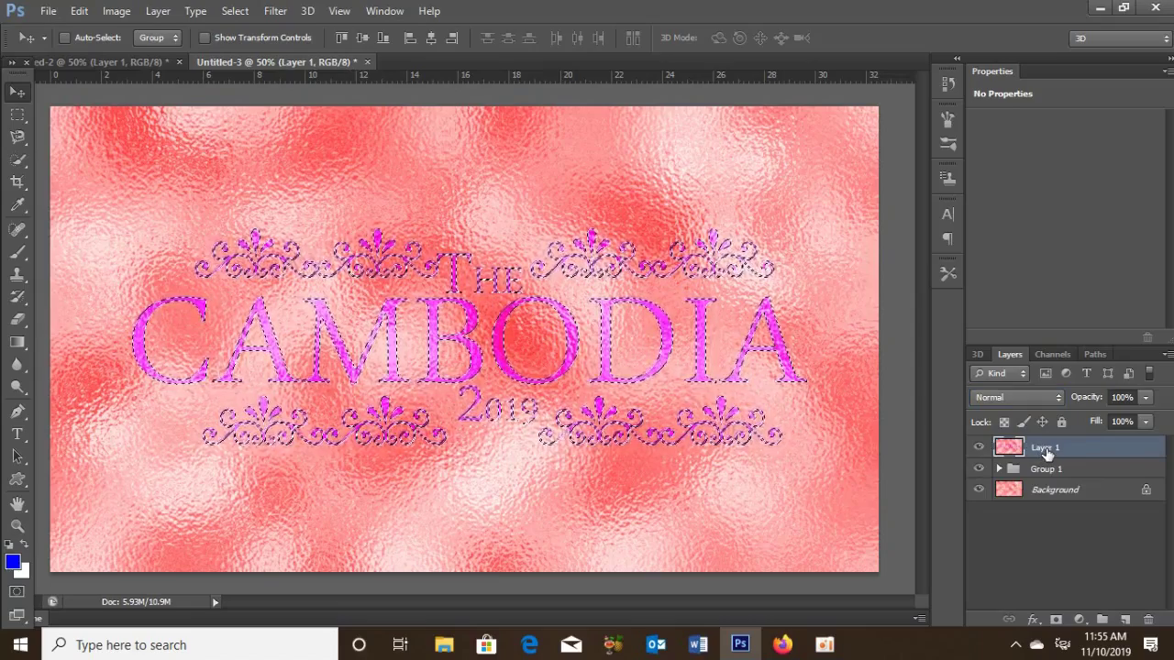
pyautogui.hotkey('ctrl', 'j')
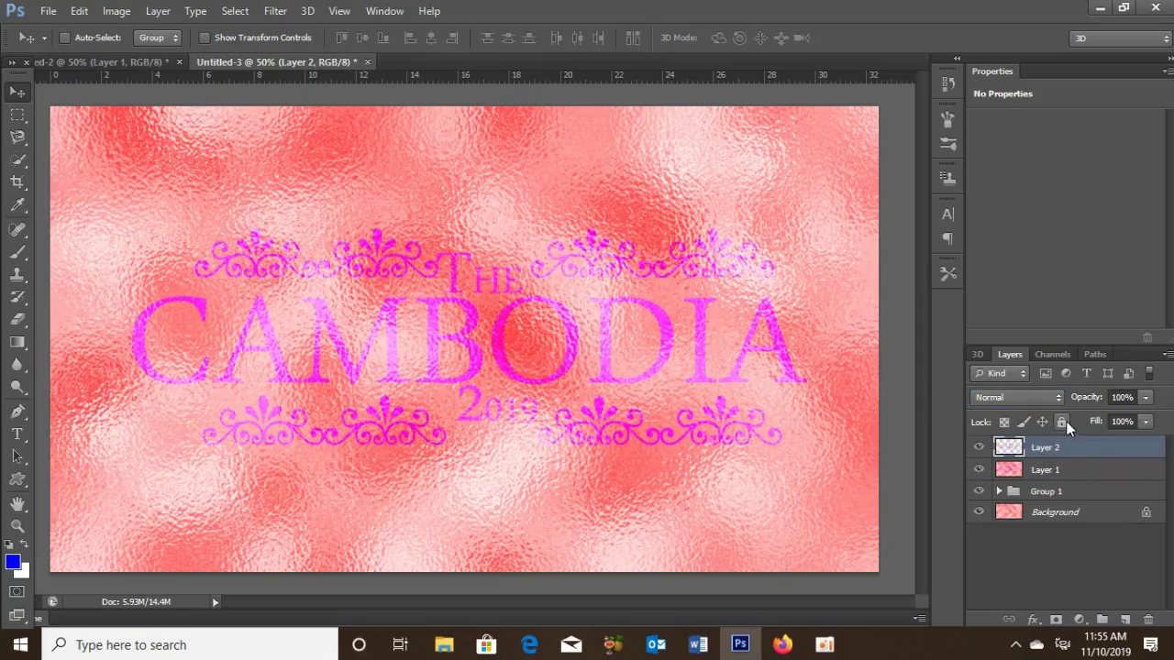
pyautogui.moveTo(1059, 470); pyautogui.dragTo(1148, 619)
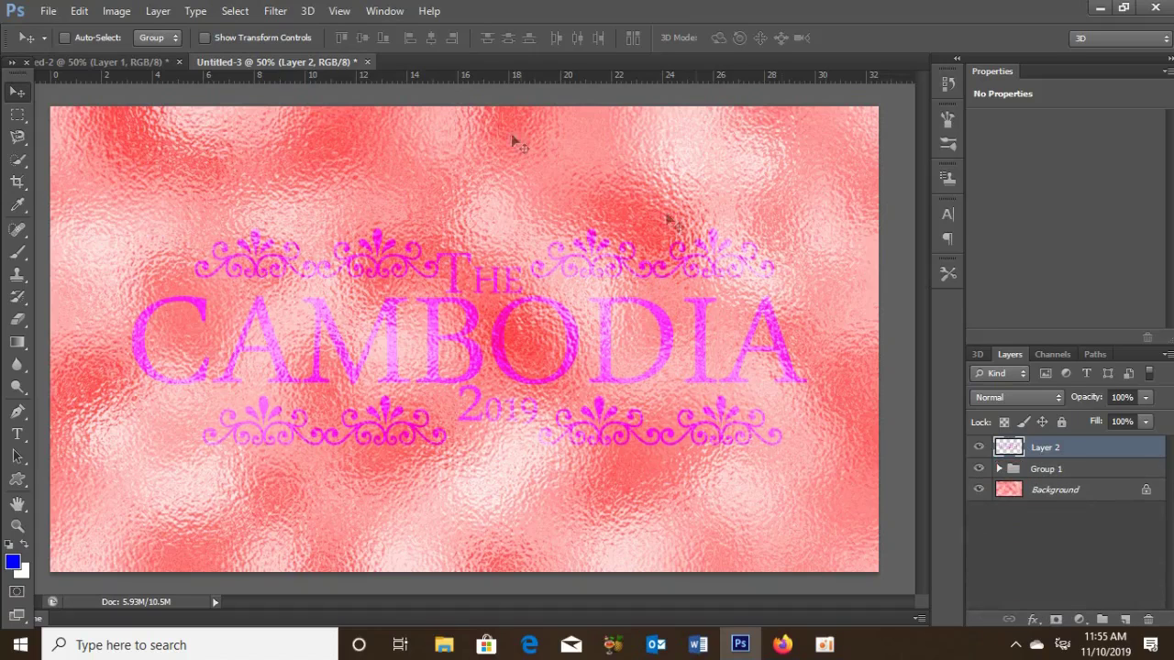
pyautogui.click(147, 62)
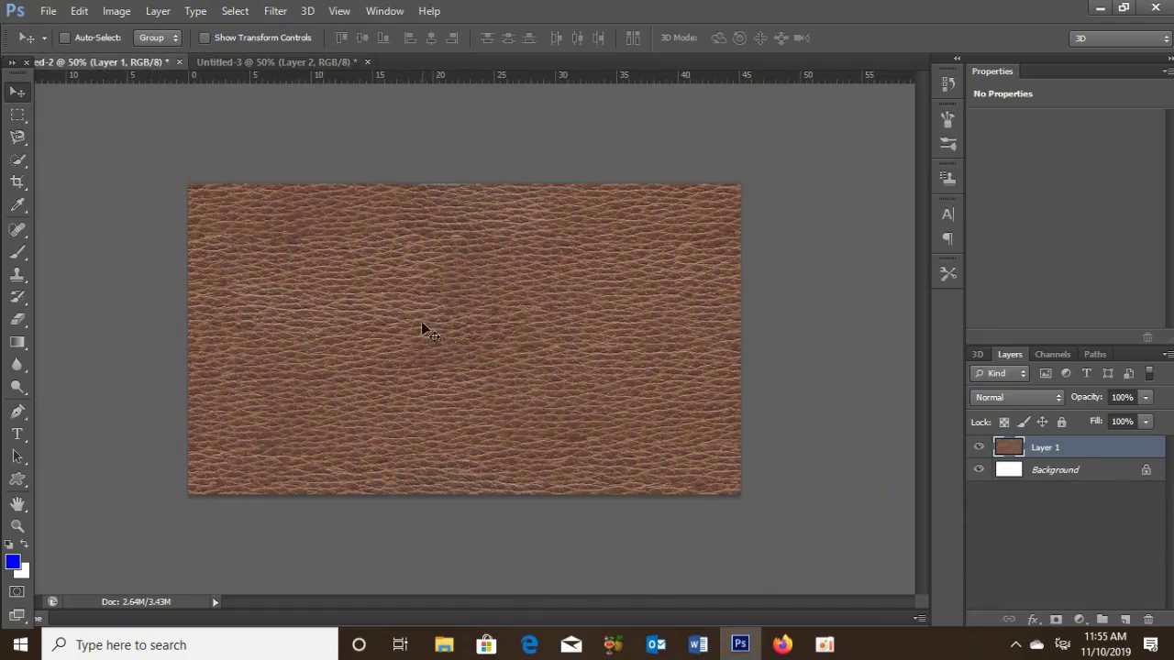
# Bring the leather into Untitled-3 as Layer 3, scaled to fill the canvas, below Layer 2
pyautogui.moveTo(421, 323); pyautogui.dragTo(306, 65)
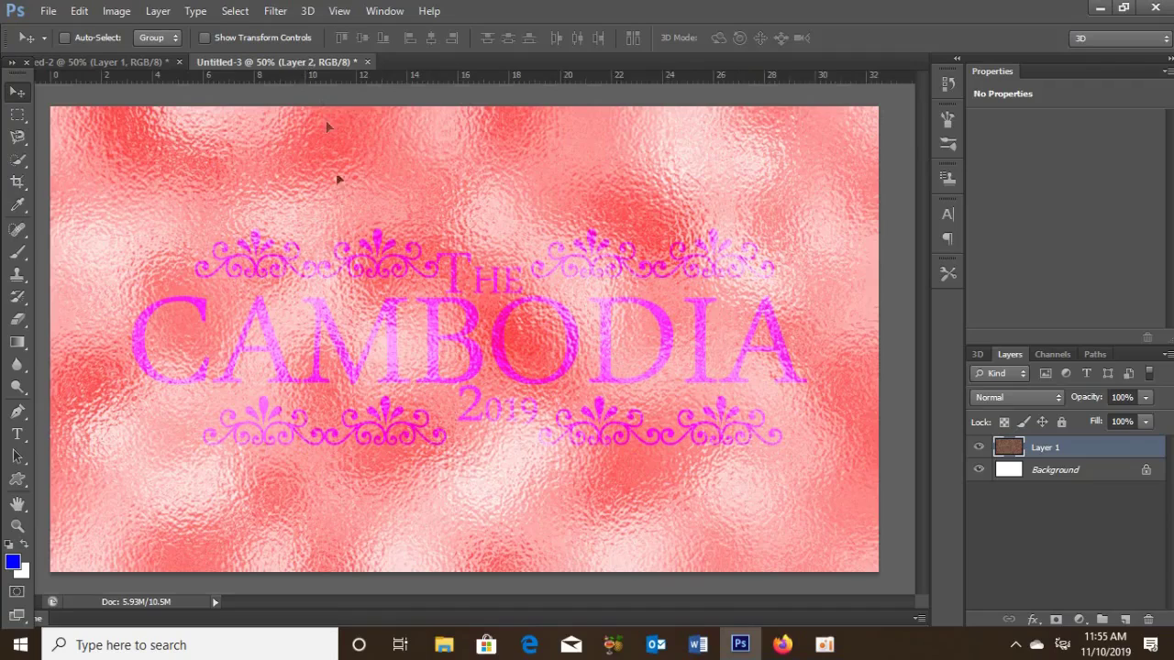
pyautogui.moveTo(306, 64)
pyautogui.mouseDown()
pyautogui.moveTo(380, 358)
pyautogui.moveTo(291, 404)
pyautogui.mouseUp()
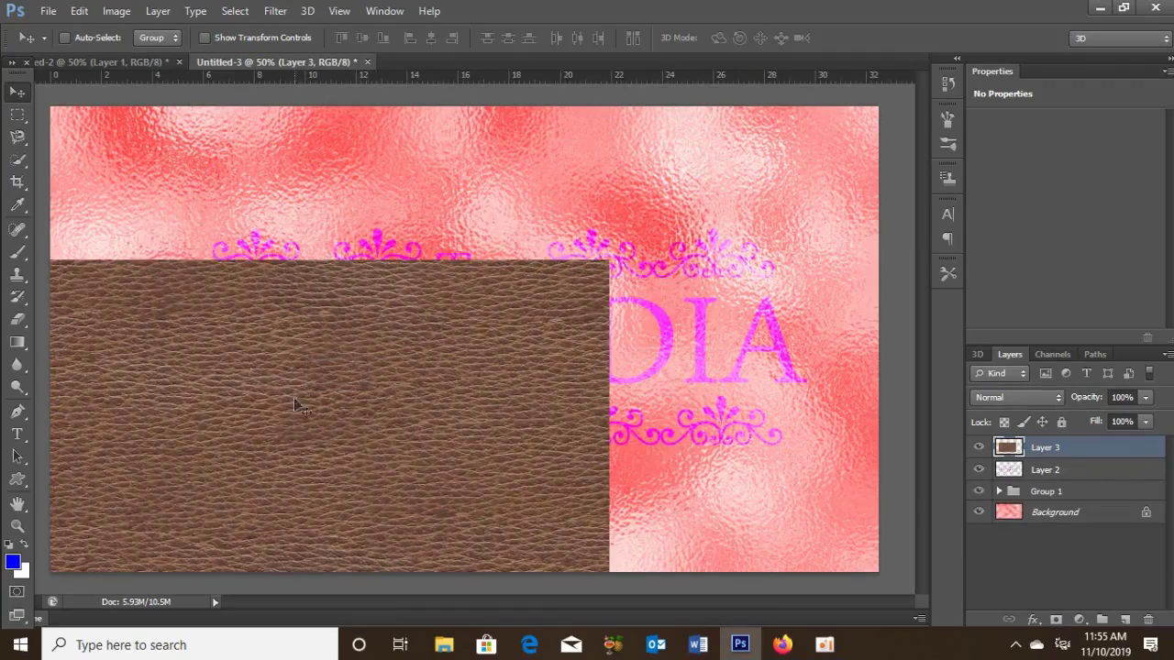
pyautogui.hotkey('ctrl', 't')
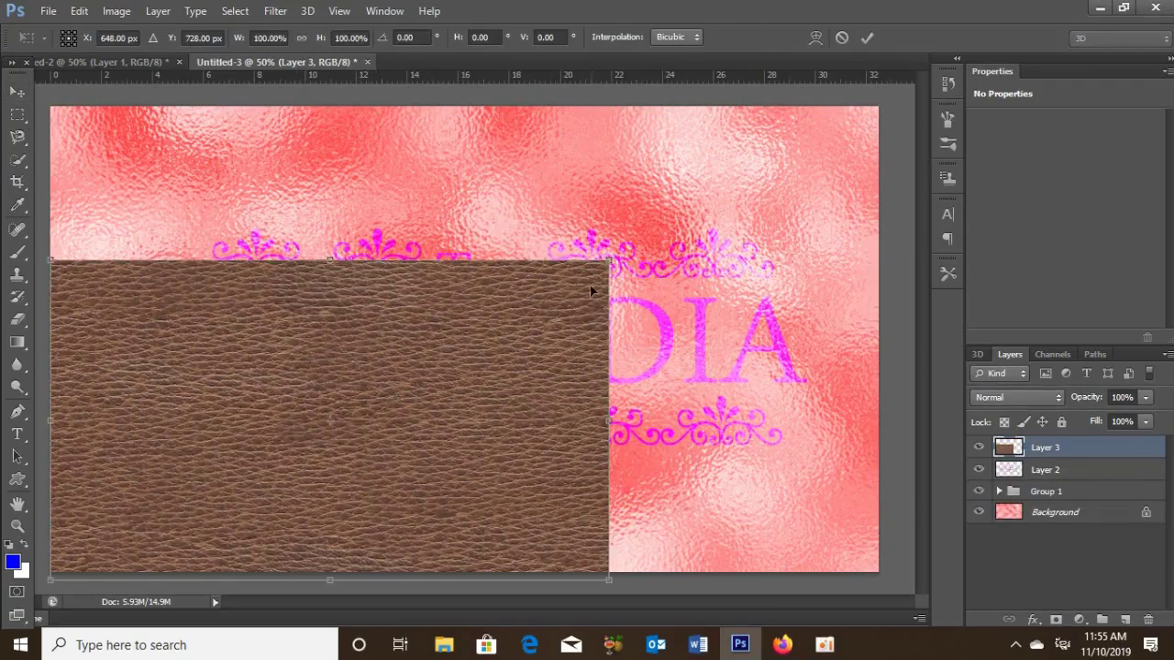
pyautogui.moveTo(608, 263); pyautogui.dragTo(878, 99)
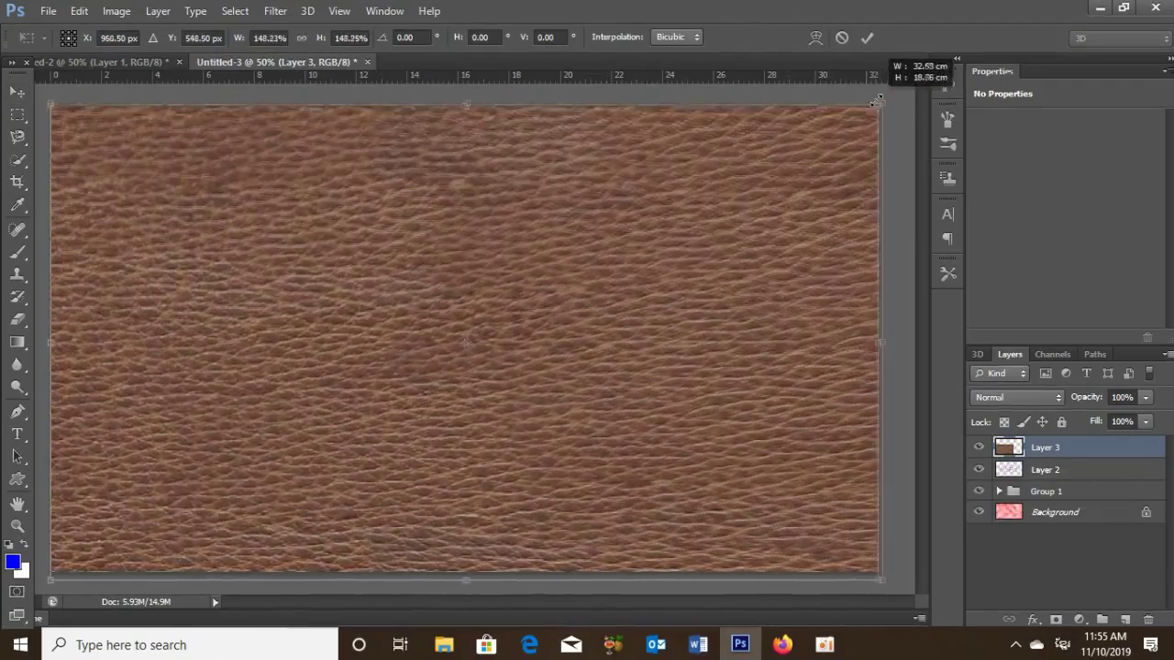
pyautogui.press('Return')
pyautogui.moveTo(1057, 449); pyautogui.dragTo(1057, 483)
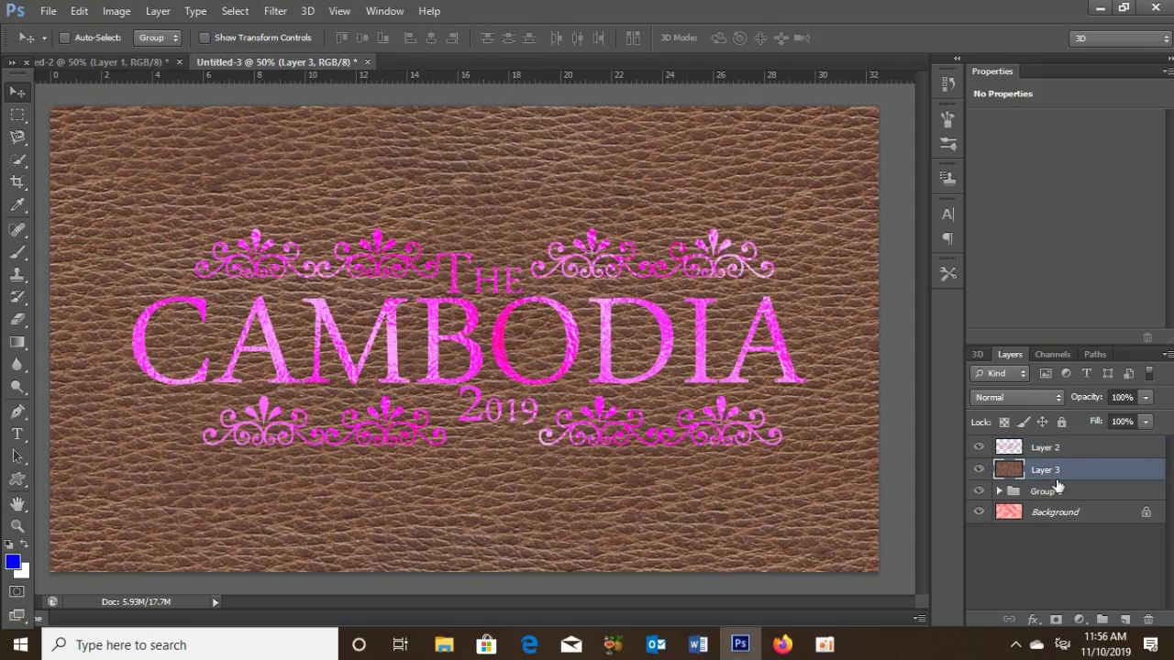
# Darken the leather with Levels output white at 165, then select Layer 2 with it
pyautogui.hotkey('ctrl', 'l')
pyautogui.doubleClick(923, 475)
pyautogui.write('1')
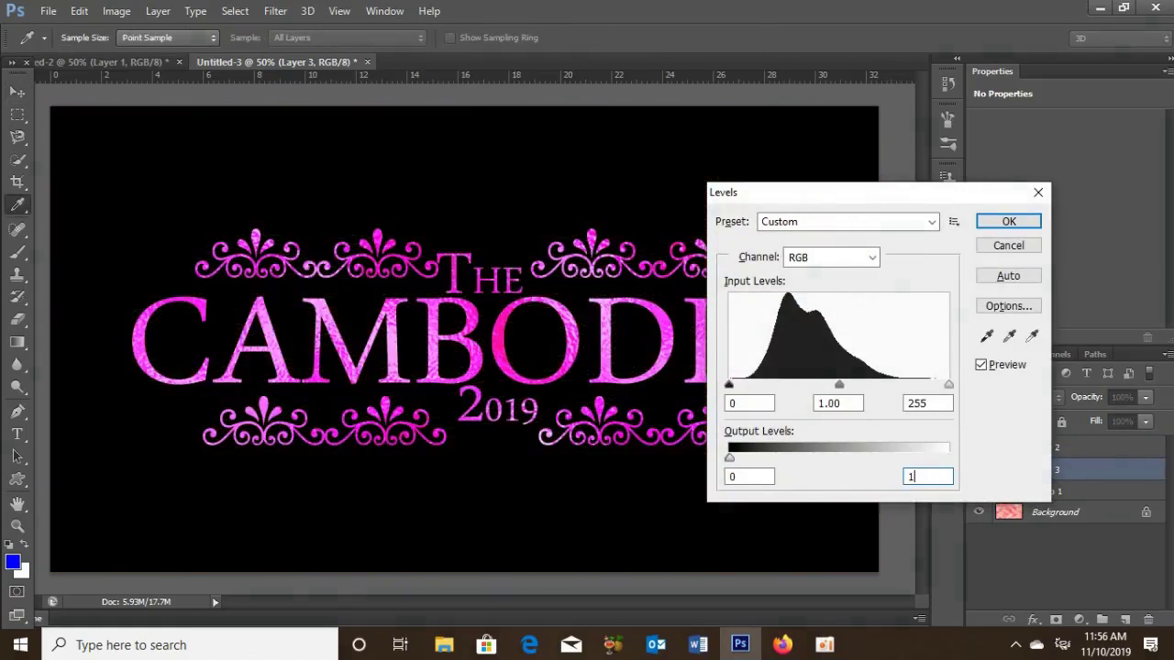
pyautogui.write('65')
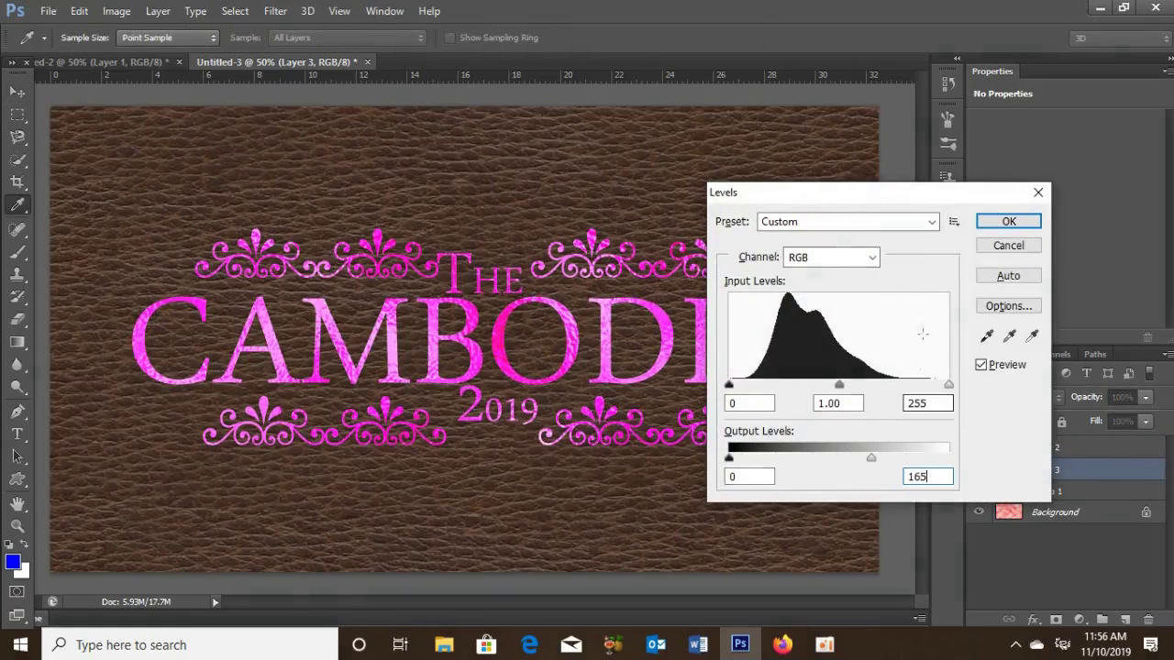
pyautogui.click(1008, 221)
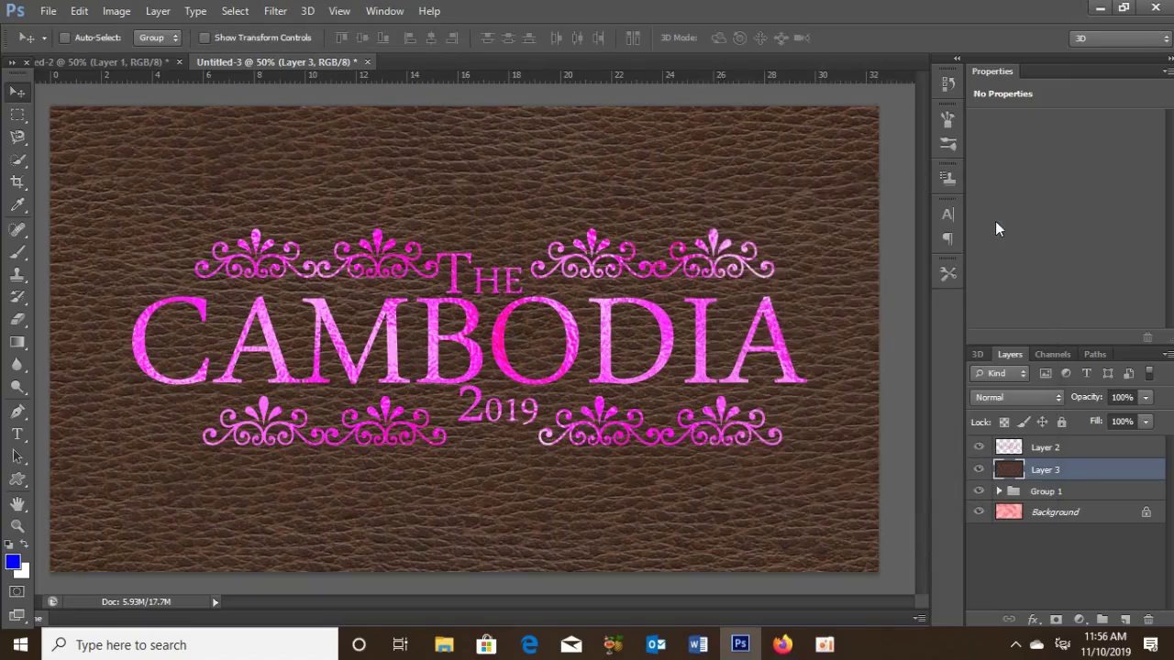
pyautogui.keyDown('ctrl'); pyautogui.click(1050, 448); pyautogui.keyUp('ctrl')
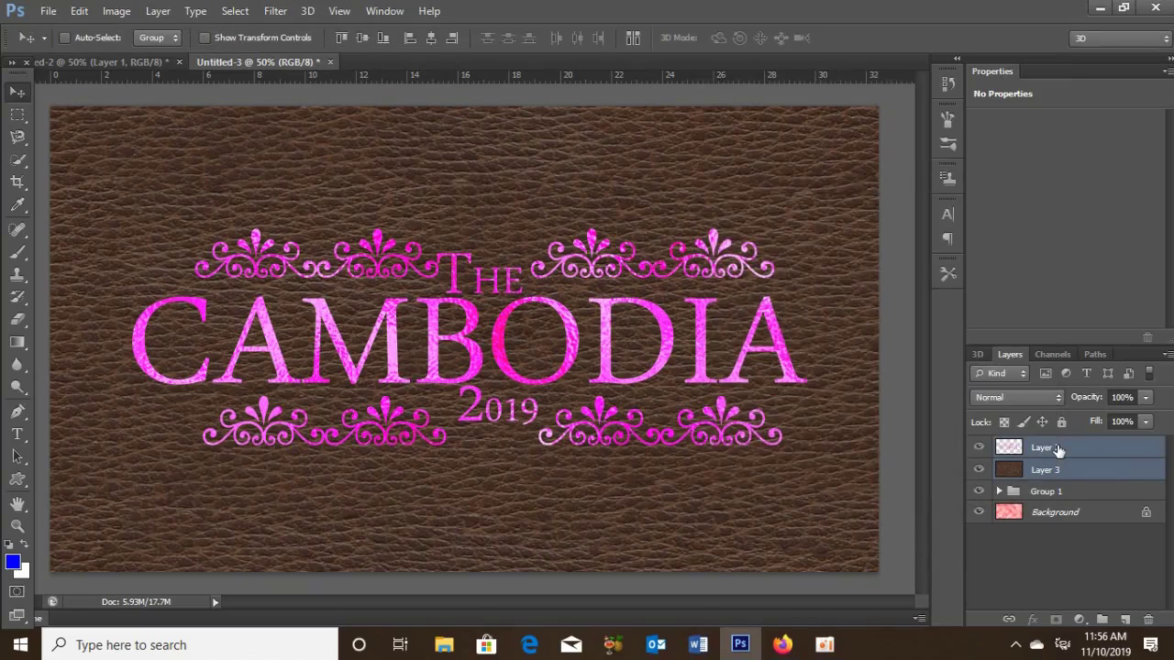
# Perspective-transform title and leather with a wider bottom, then stamp visible layers into Layer 4
pyautogui.hotkey('ctrl', 't')
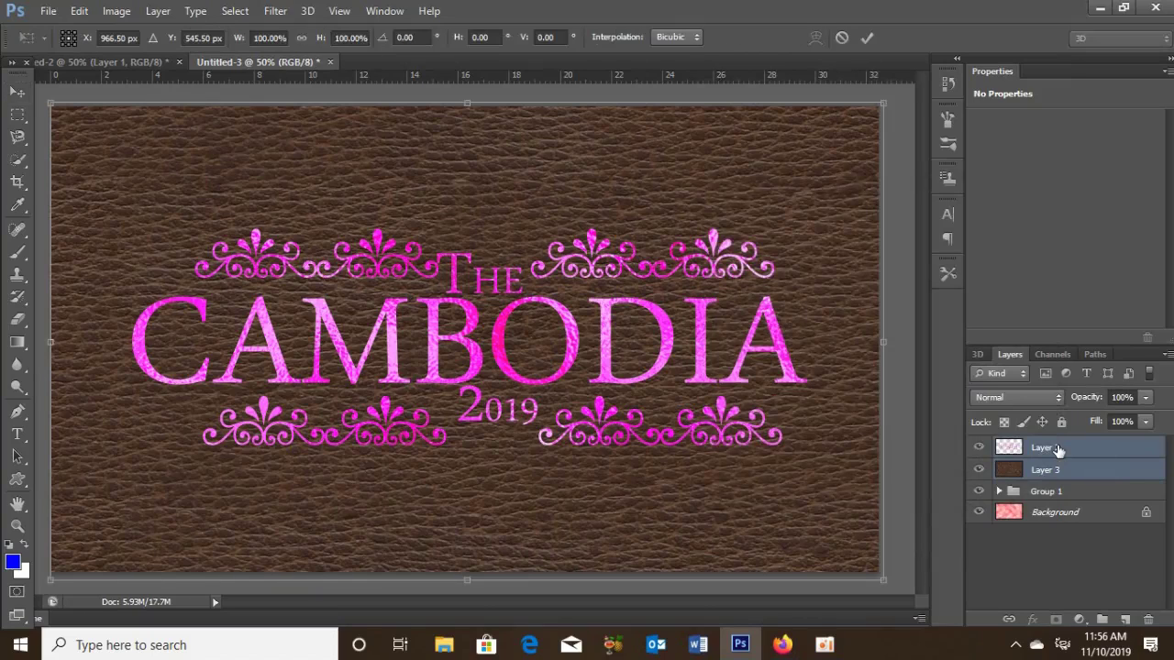
pyautogui.hotkey('ctrl', '-')
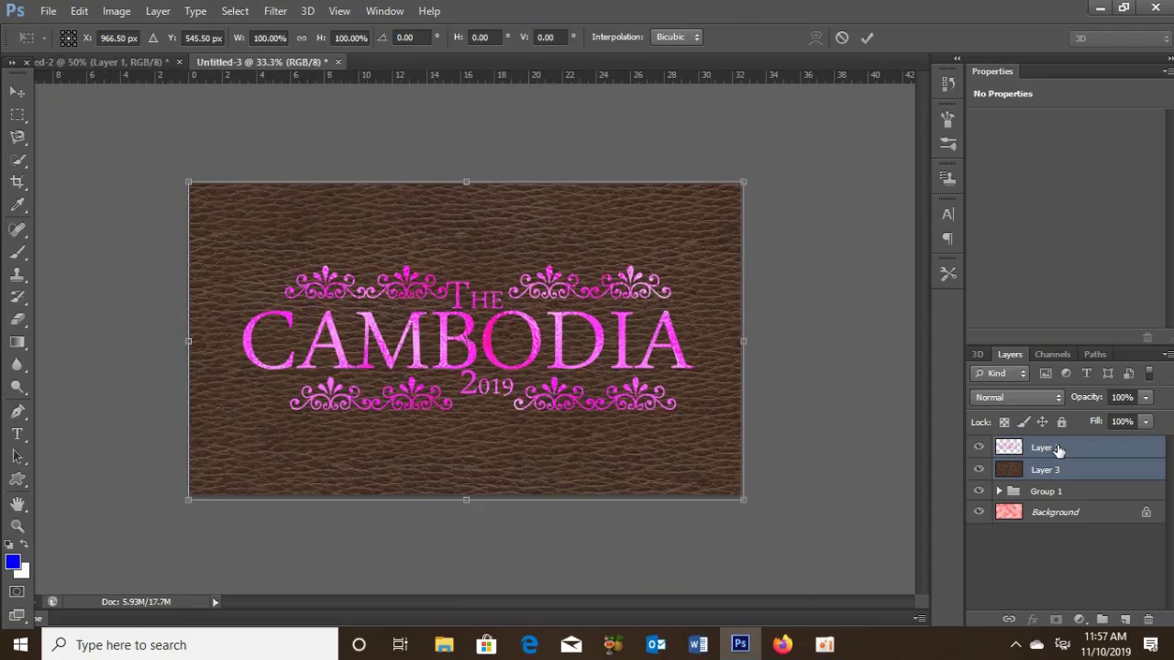
pyautogui.click(79, 11)
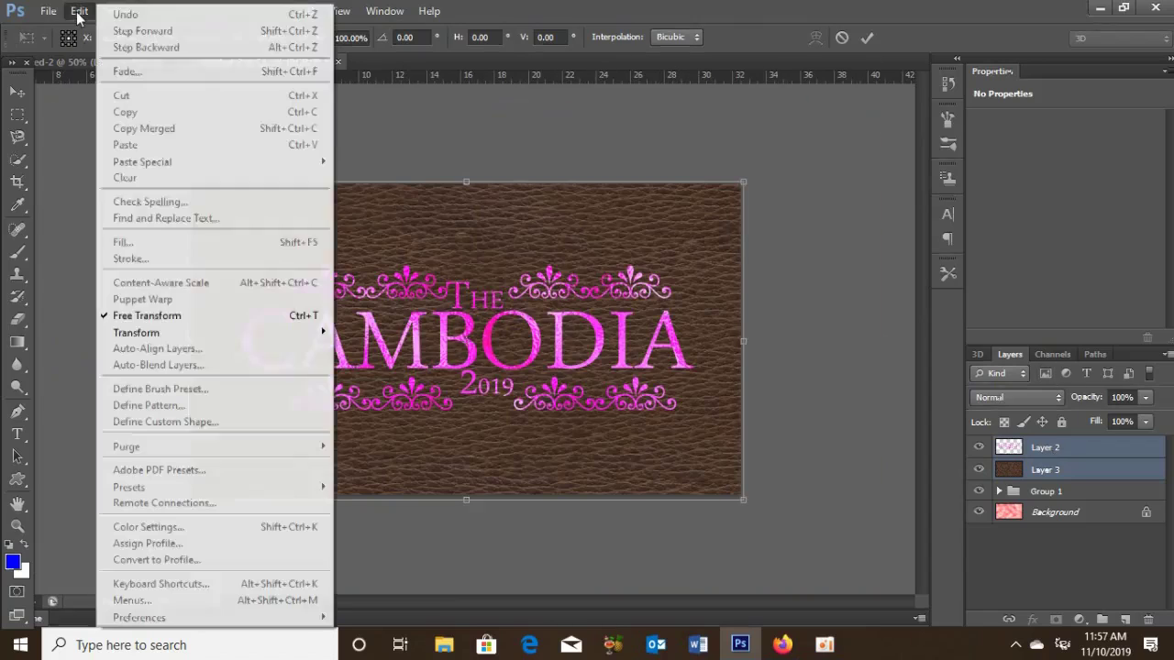
pyautogui.moveTo(138, 333)
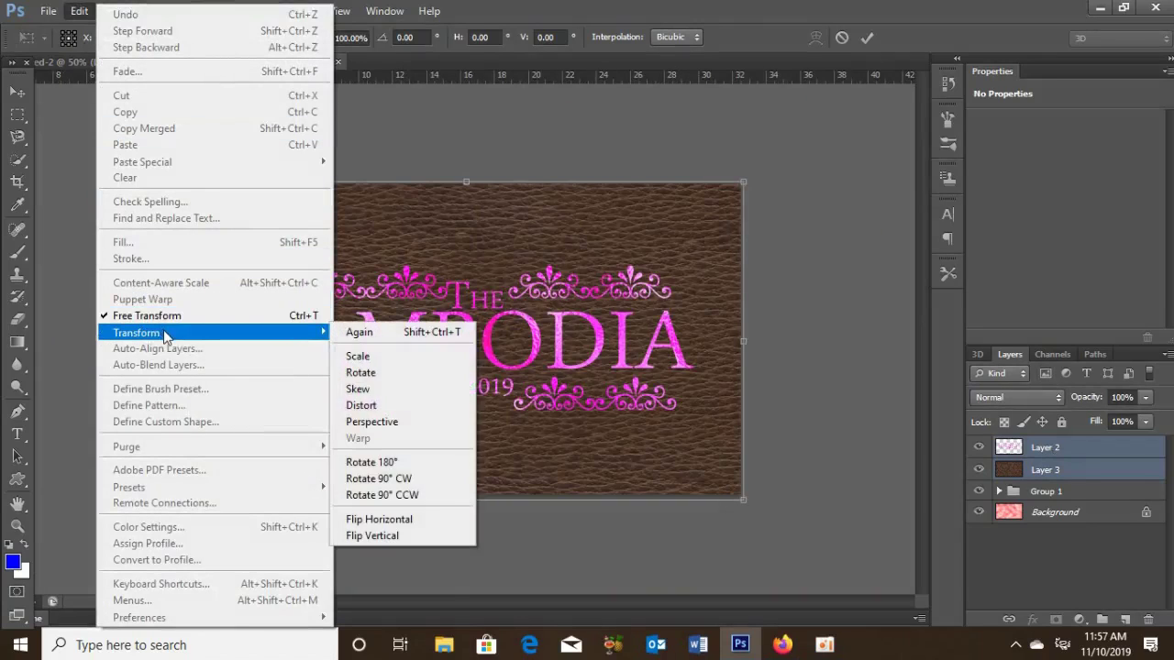
pyautogui.click(361, 423)
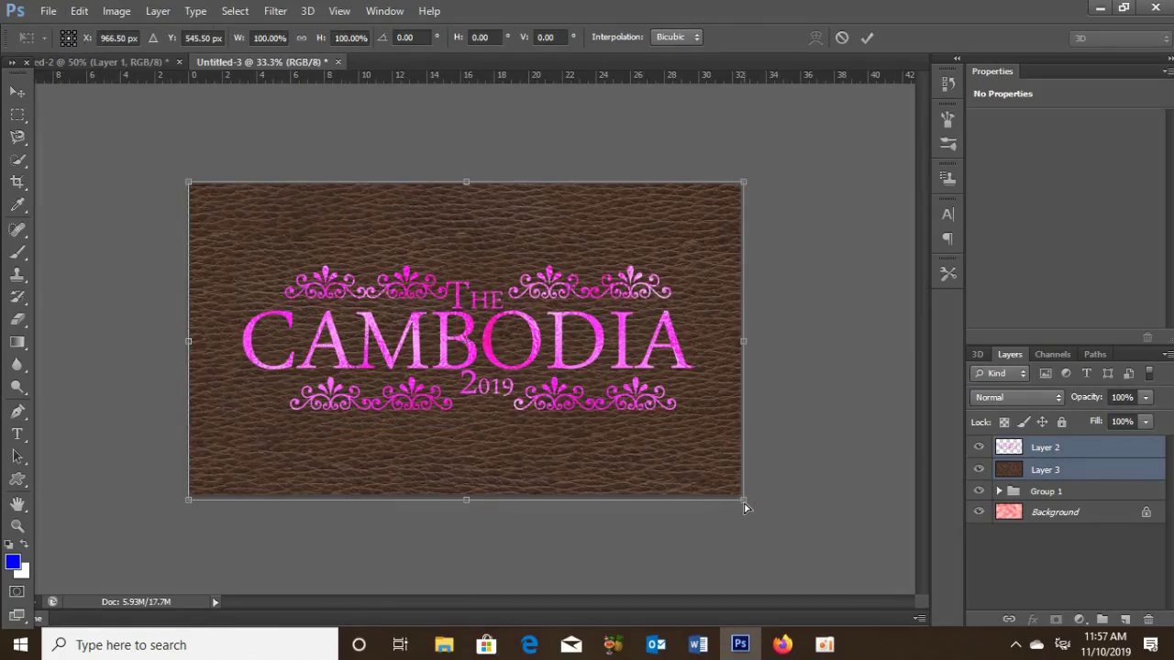
pyautogui.moveTo(743, 504); pyautogui.dragTo(813, 498)
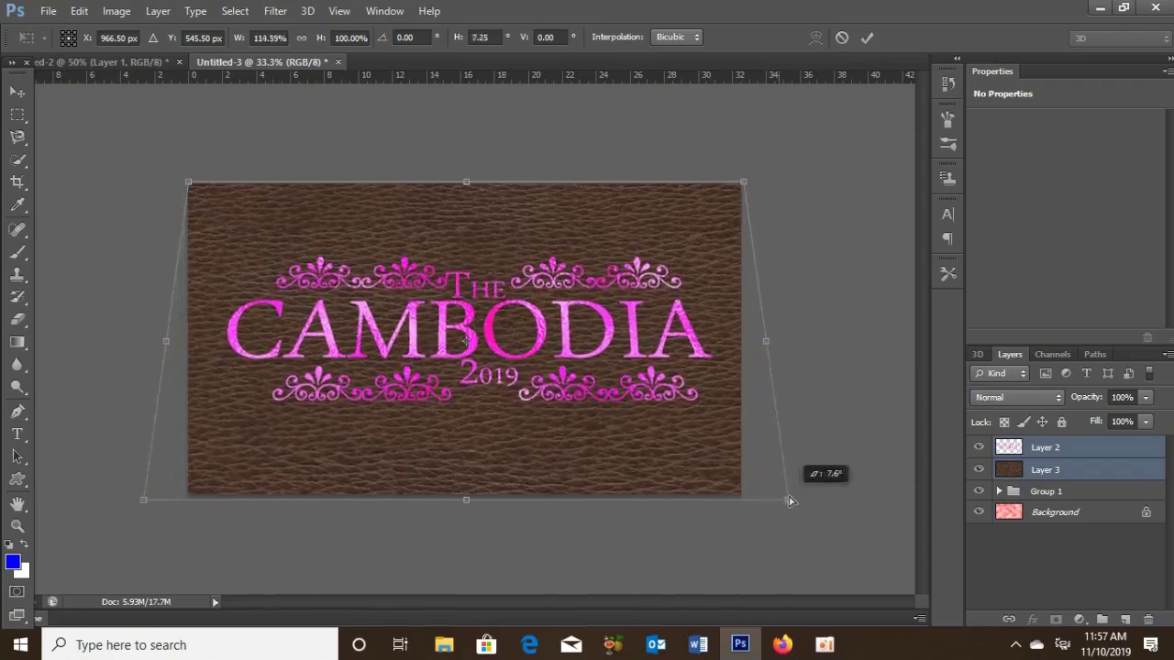
pyautogui.press('Return')
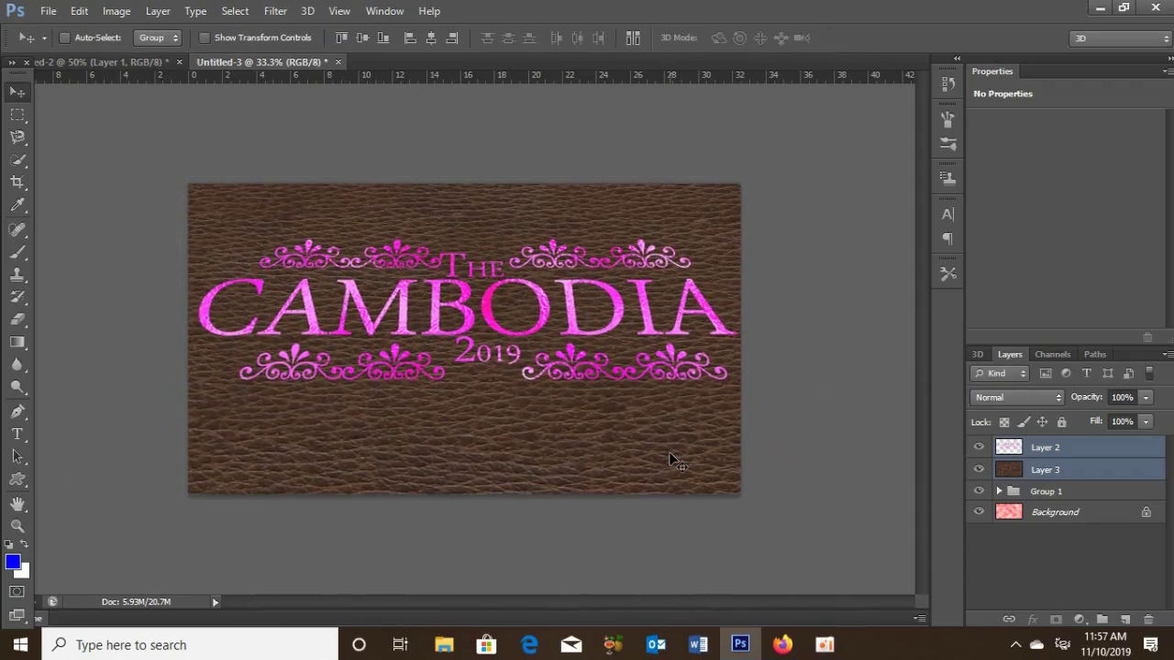
pyautogui.hotkey('ctrl', '0')
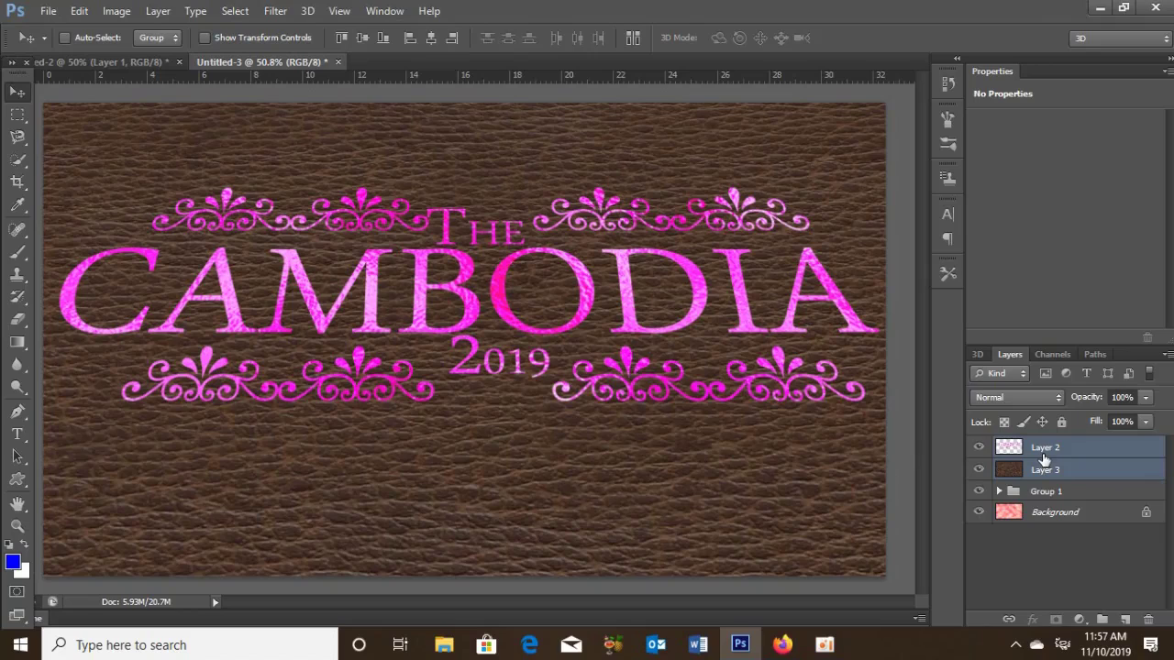
pyautogui.hotkey('ctrl', 'shift', 'alt', 'e')
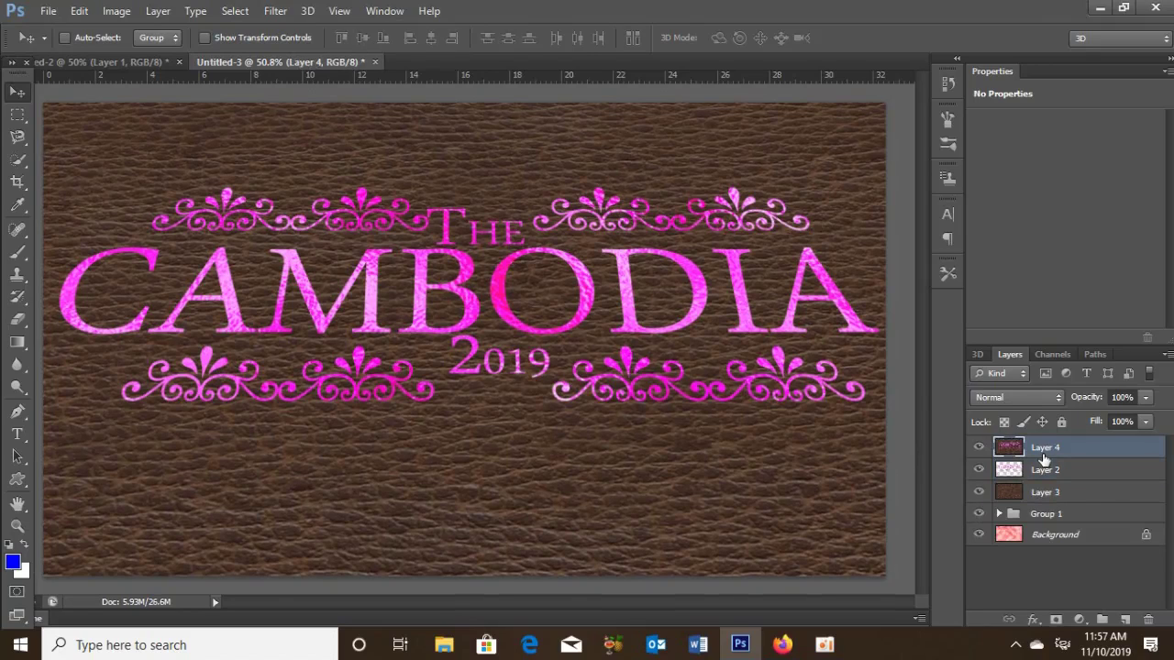
# In Lighting Effects, set spotlight intensity about 58, hotspot 68, metallic 100 and ambience 51
pyautogui.click(275, 11)
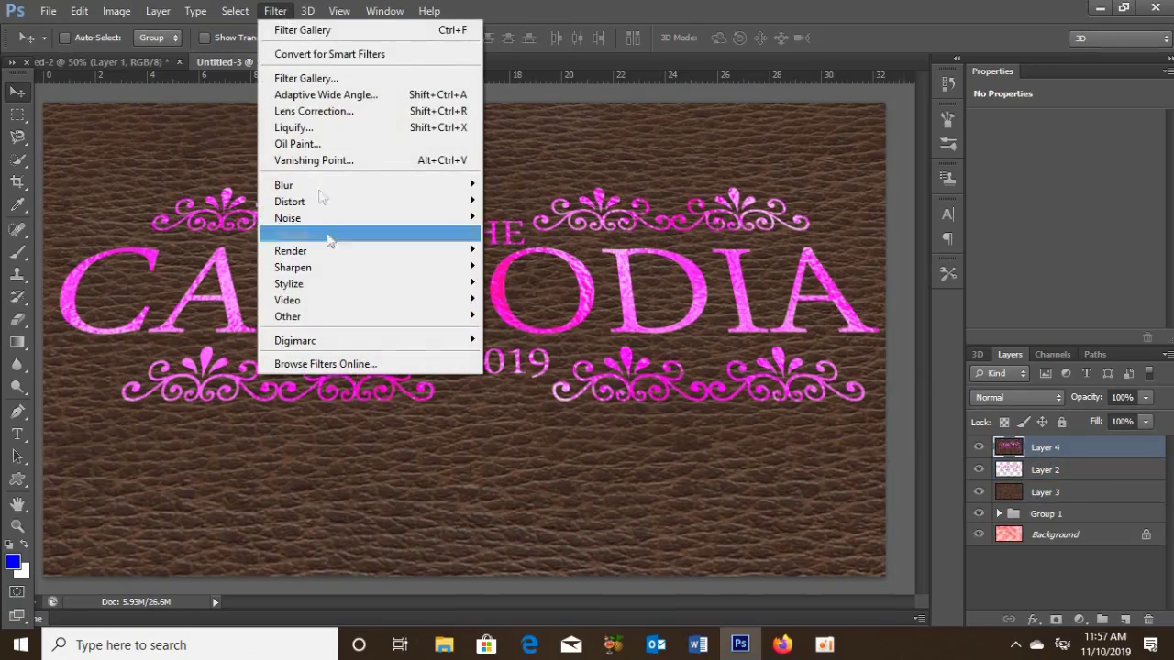
pyautogui.moveTo(291, 251)
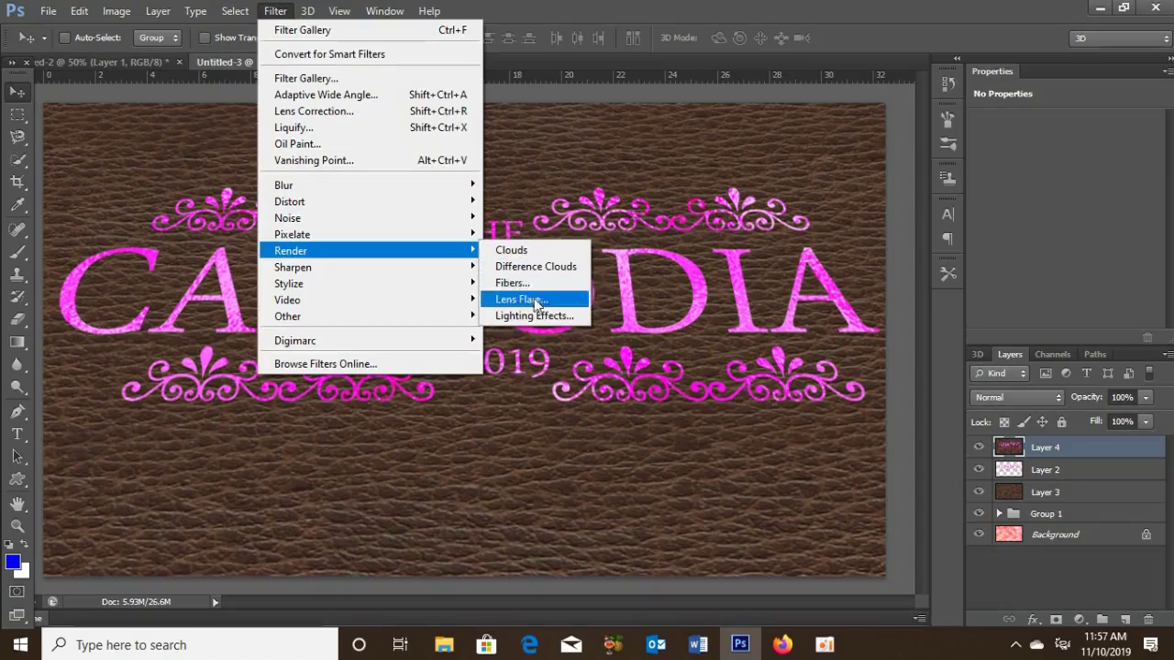
pyautogui.click(541, 318)
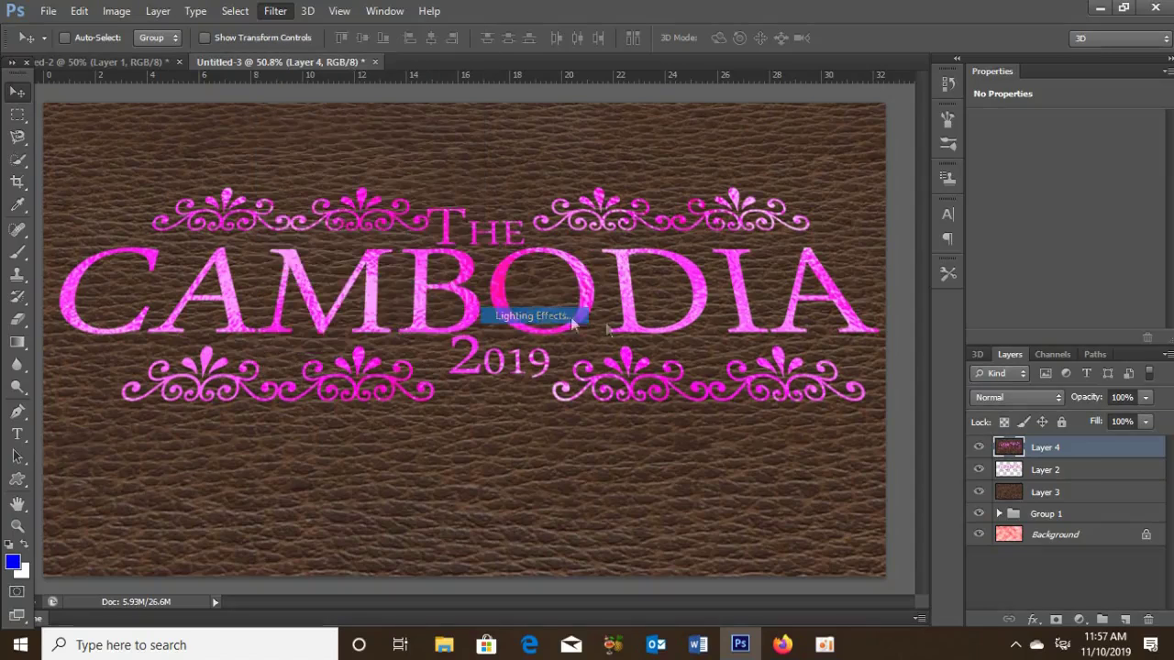
pyautogui.doubleClick(1146, 142)
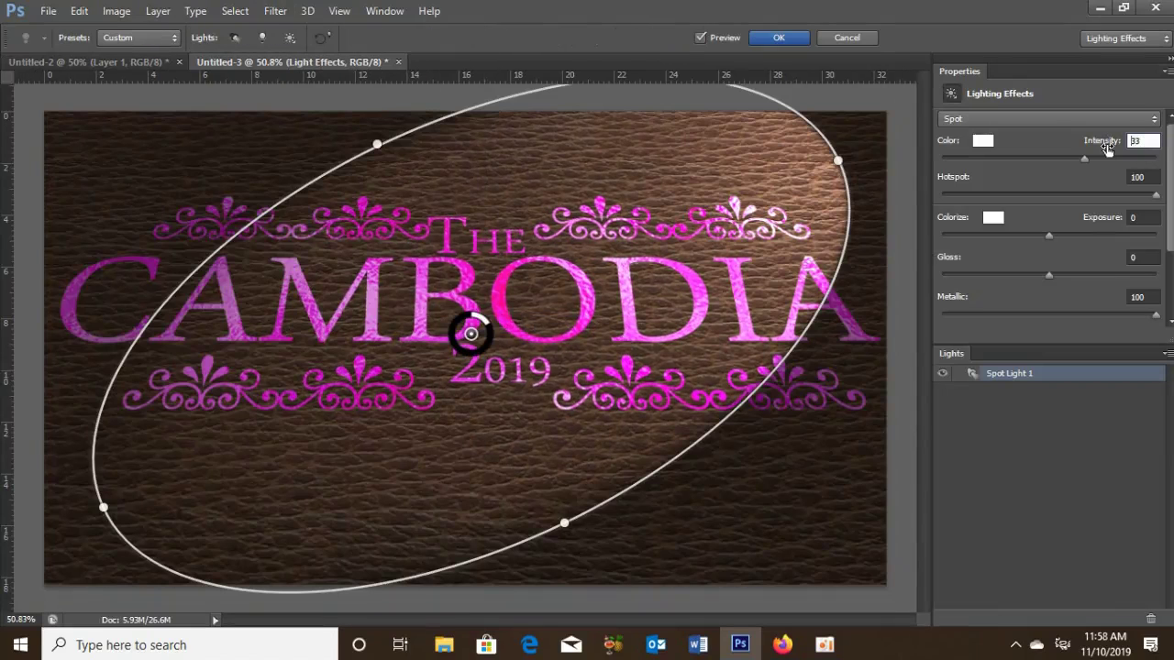
pyautogui.moveTo(1107, 150); pyautogui.dragTo(1123, 147)
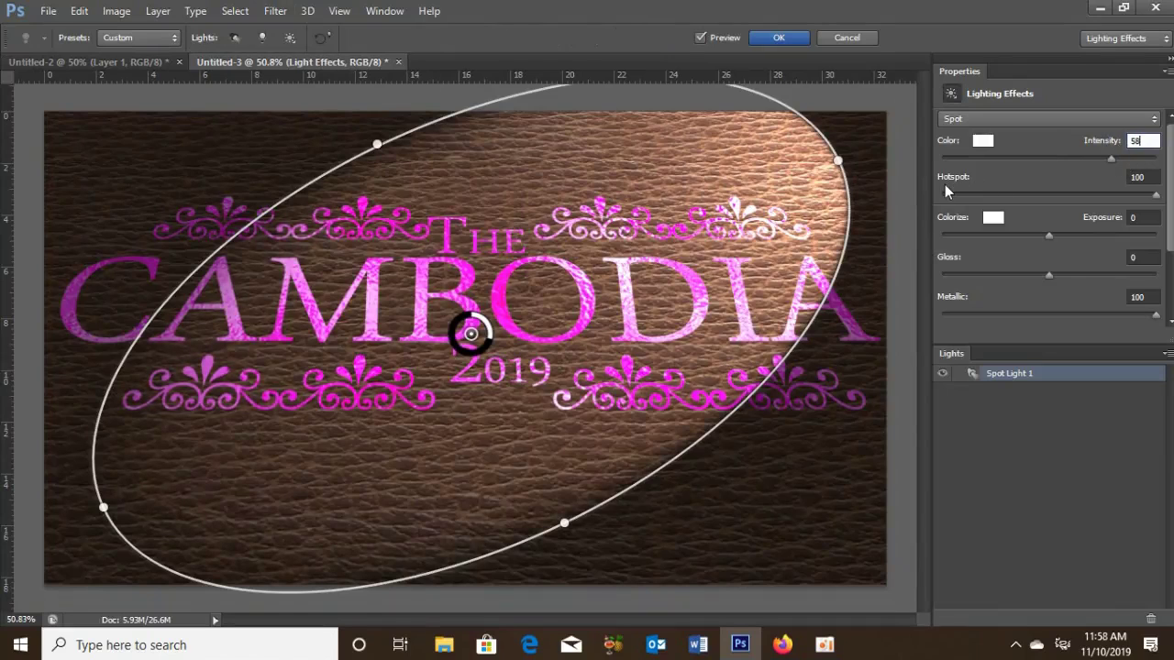
pyautogui.doubleClick(1135, 175)
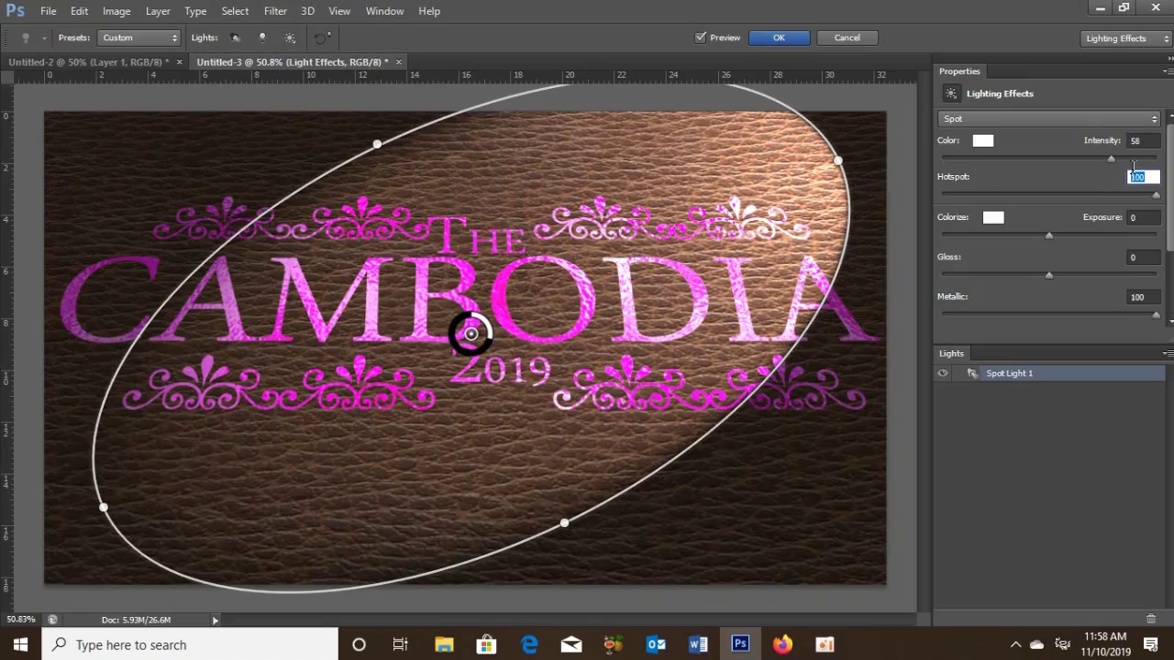
pyautogui.write('68')
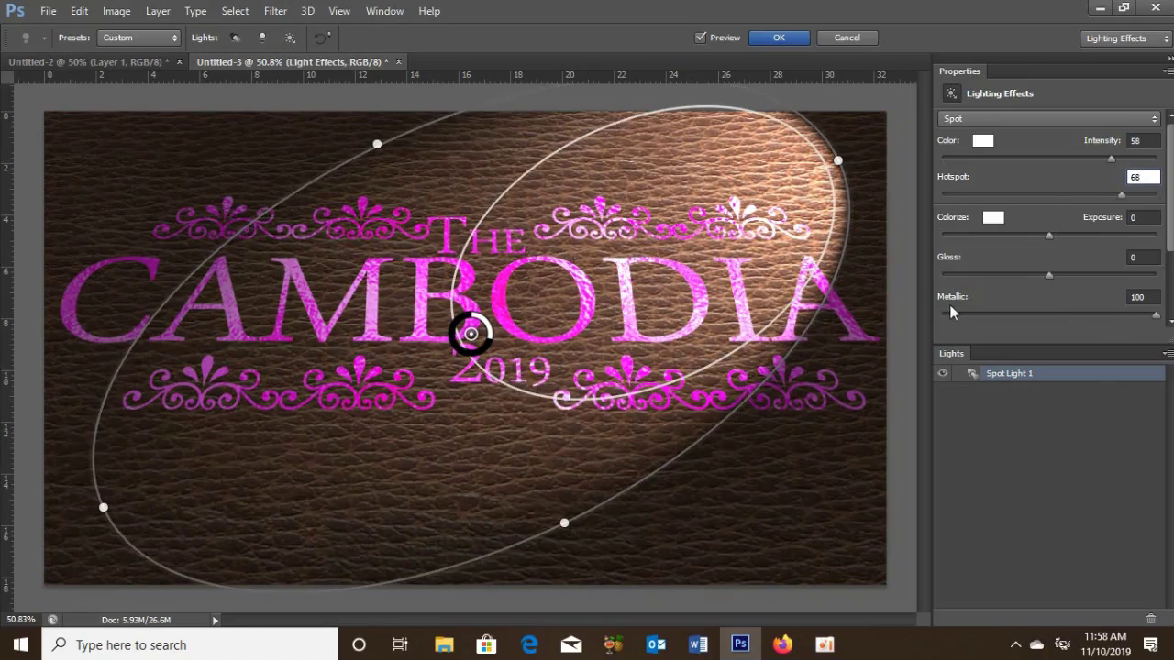
pyautogui.doubleClick(1138, 296)
pyautogui.moveTo(1173, 213); pyautogui.dragTo(1171, 288)
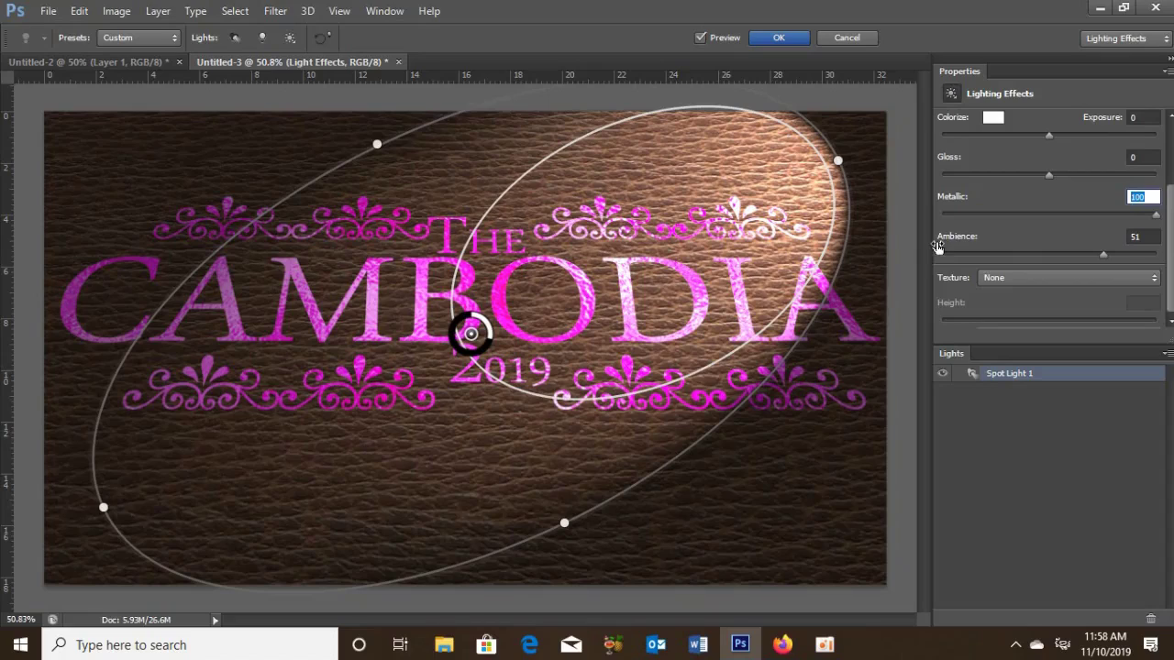
pyautogui.doubleClick(1153, 236)
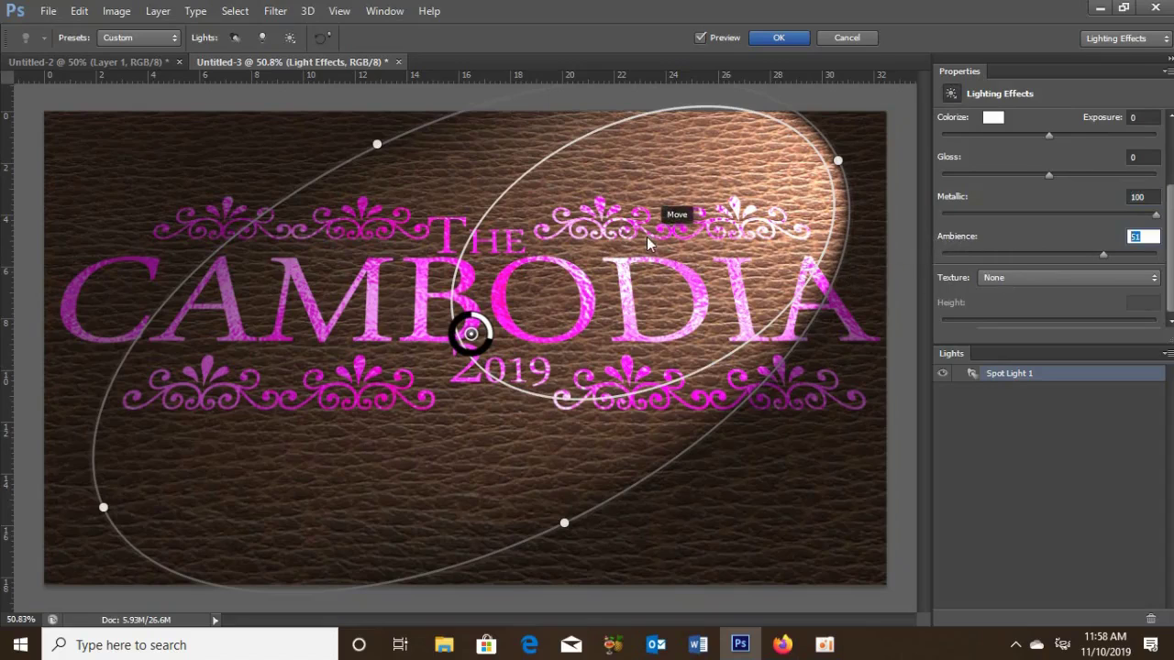
# Move the spotlight lower, widen its ellipse and hotspot, adjust brightness, and apply the filter
pyautogui.moveTo(647, 246)
pyautogui.mouseDown()
pyautogui.moveTo(645, 280)
pyautogui.moveTo(660, 308)
pyautogui.mouseUp()
pyautogui.moveTo(113, 563); pyautogui.dragTo(53, 459)
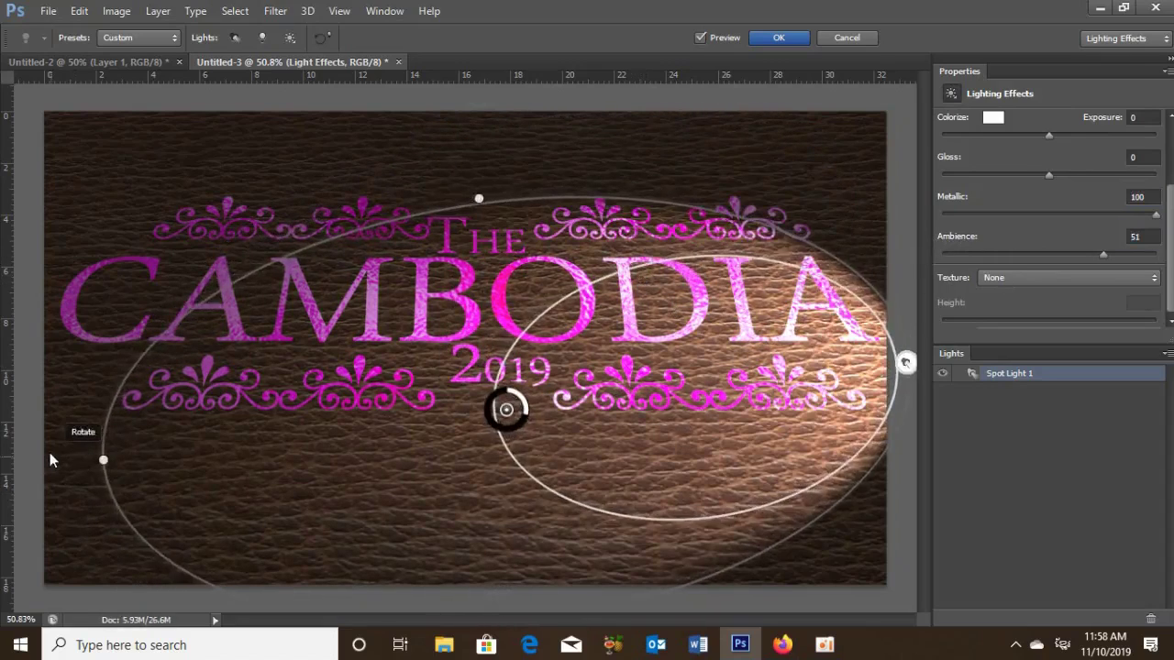
pyautogui.moveTo(508, 456); pyautogui.dragTo(445, 365)
pyautogui.moveTo(865, 272)
pyautogui.mouseDown()
pyautogui.moveTo(871, 288)
pyautogui.moveTo(902, 291)
pyautogui.mouseUp()
pyautogui.moveTo(486, 317); pyautogui.dragTo(45, 299)
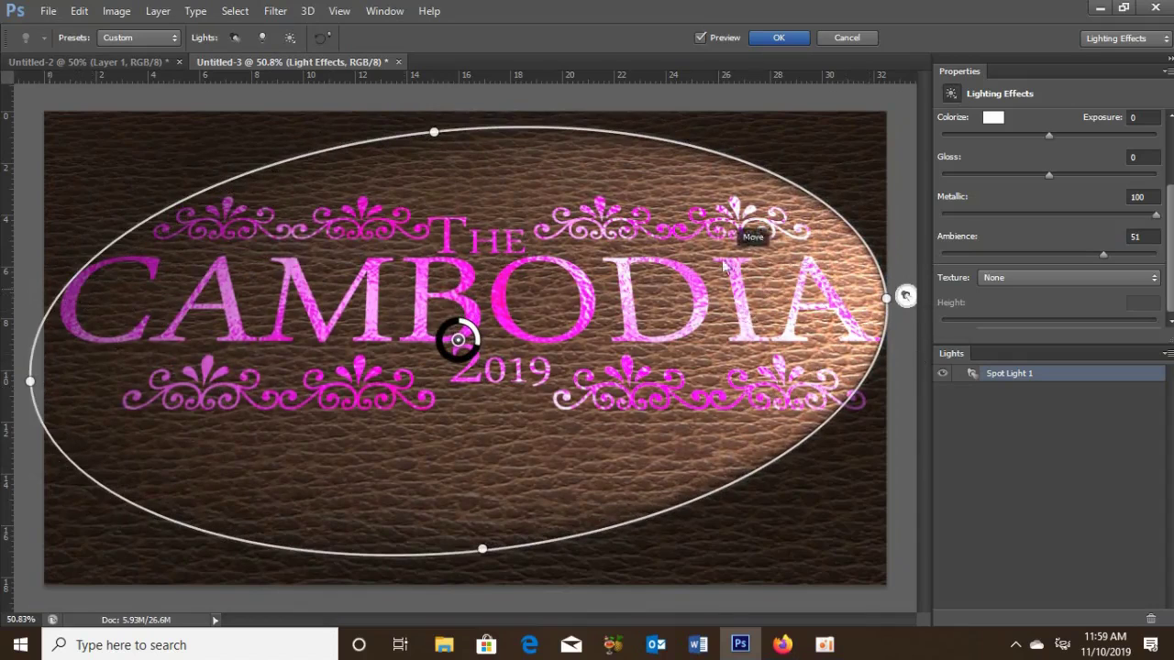
pyautogui.moveTo(470, 341)
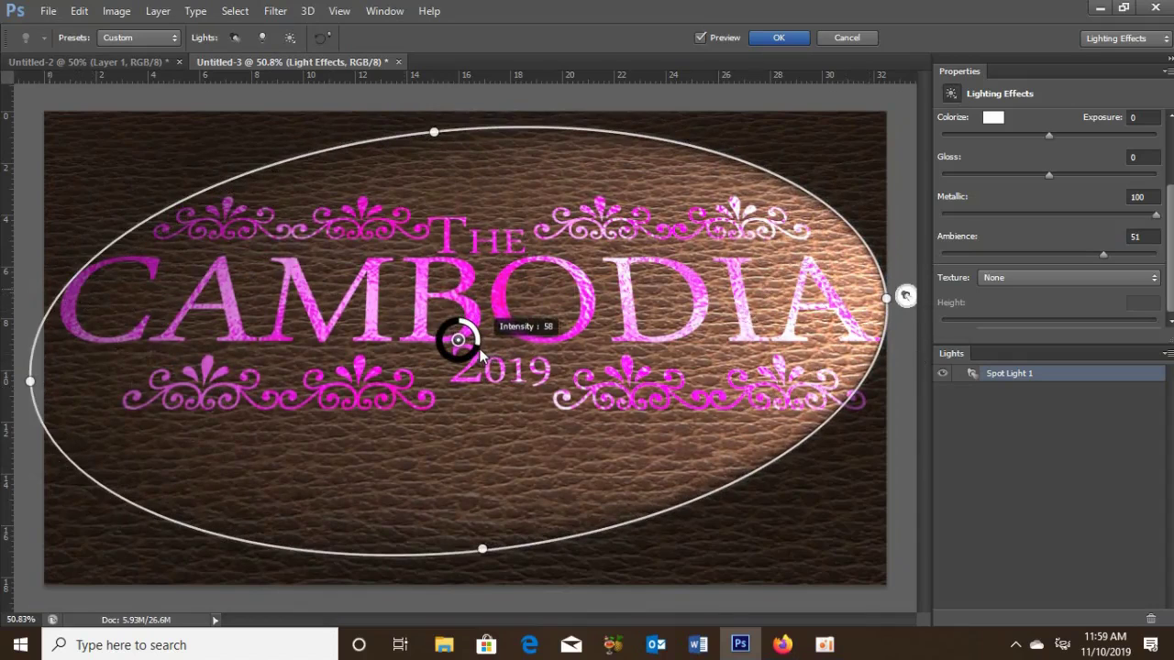
pyautogui.moveTo(477, 350)
pyautogui.mouseDown()
pyautogui.moveTo(459, 341)
pyautogui.moveTo(447, 364)
pyautogui.moveTo(479, 341)
pyautogui.mouseUp()
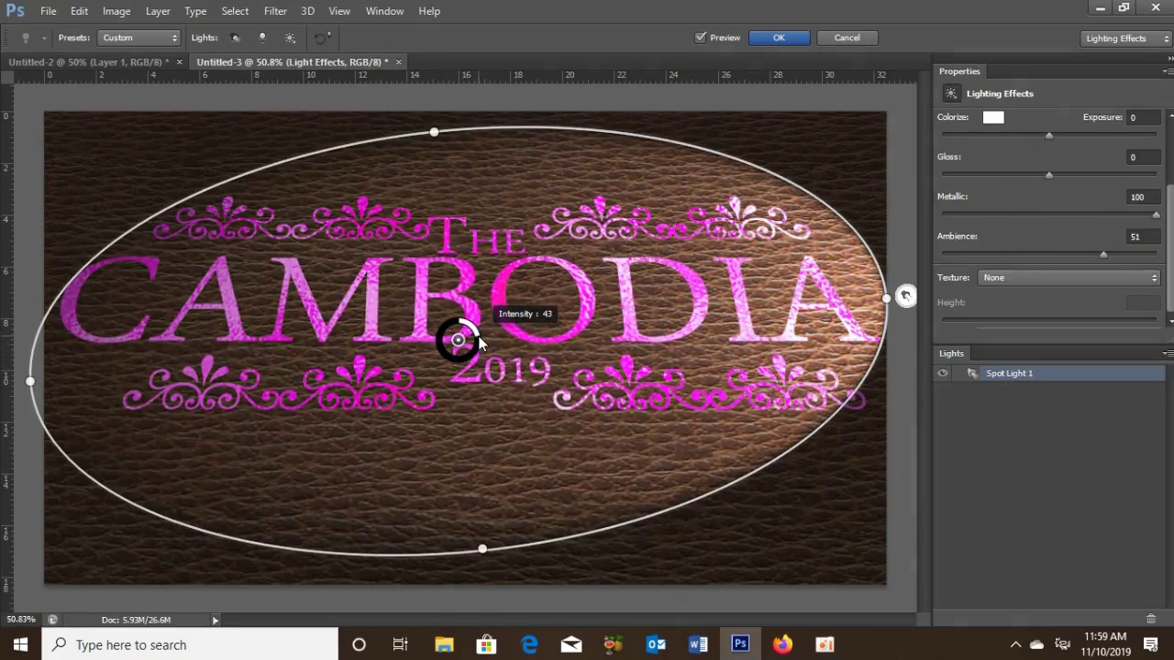
pyautogui.click(786, 39)
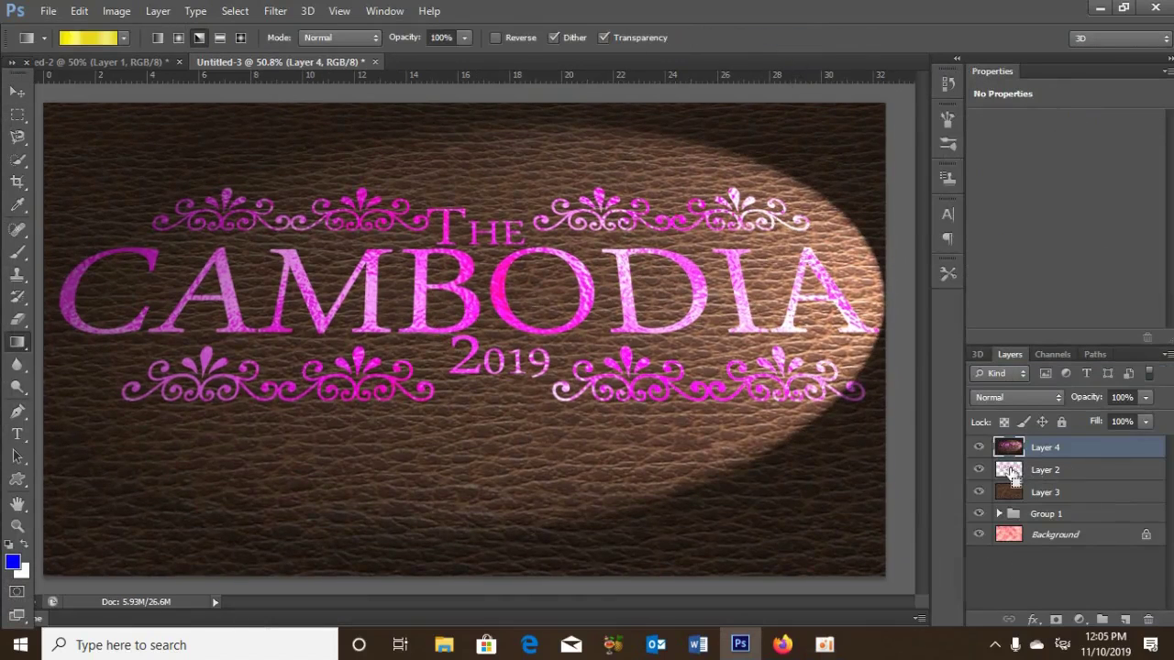
# Load the title and ornaments as a selection and recolour the first gradient stops to bright and pale yellow
pyautogui.keyDown('ctrl'); pyautogui.click(1012, 478); pyautogui.keyUp('ctrl')
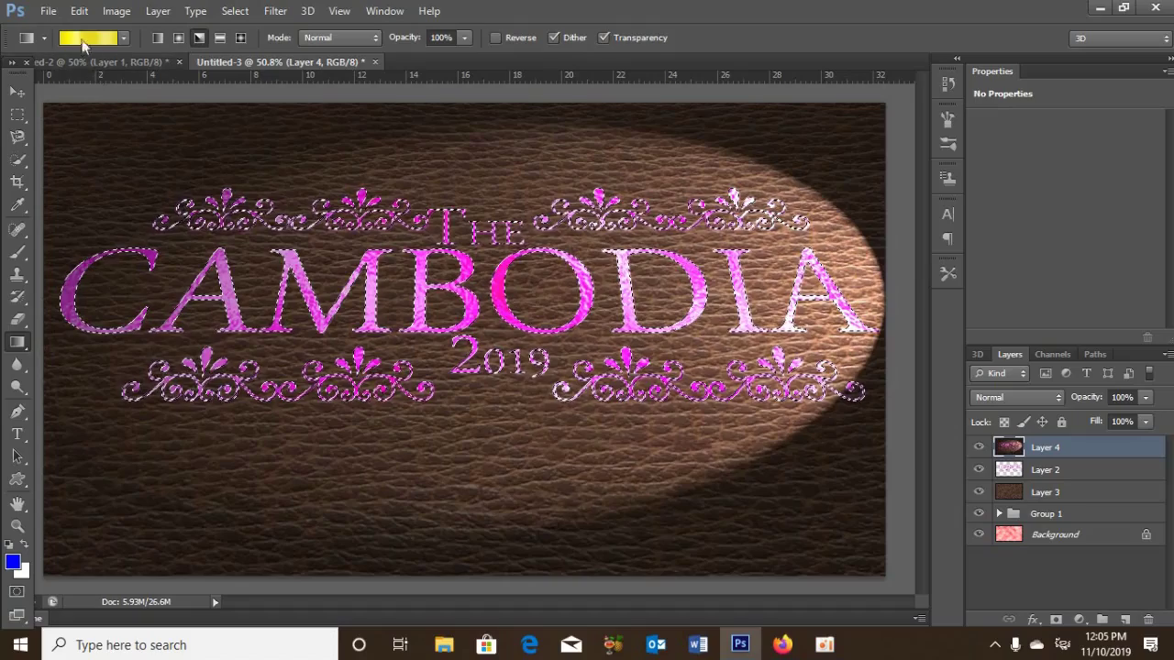
pyautogui.click(87, 38)
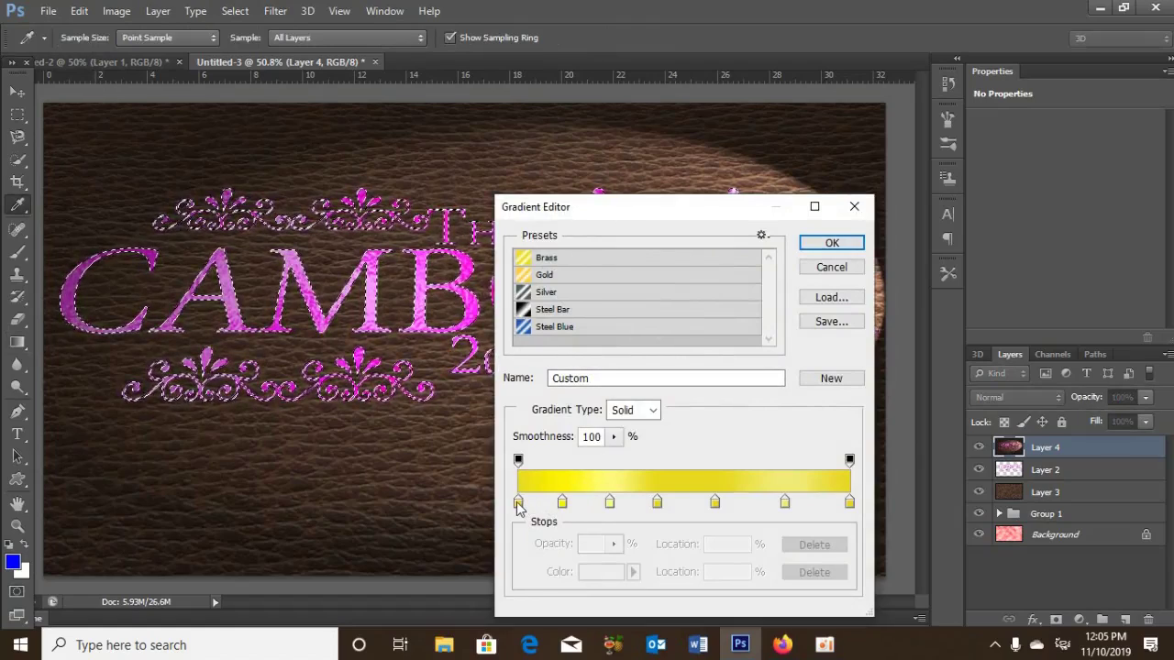
pyautogui.click(518, 504)
pyautogui.click(600, 571)
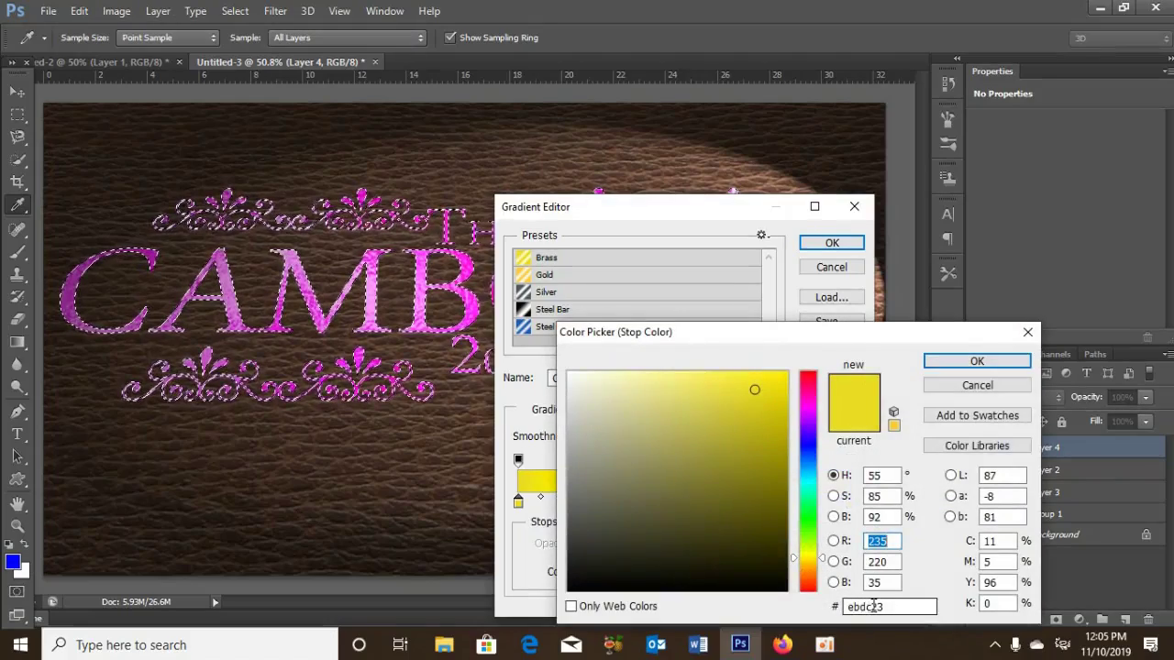
pyautogui.click(976, 386)
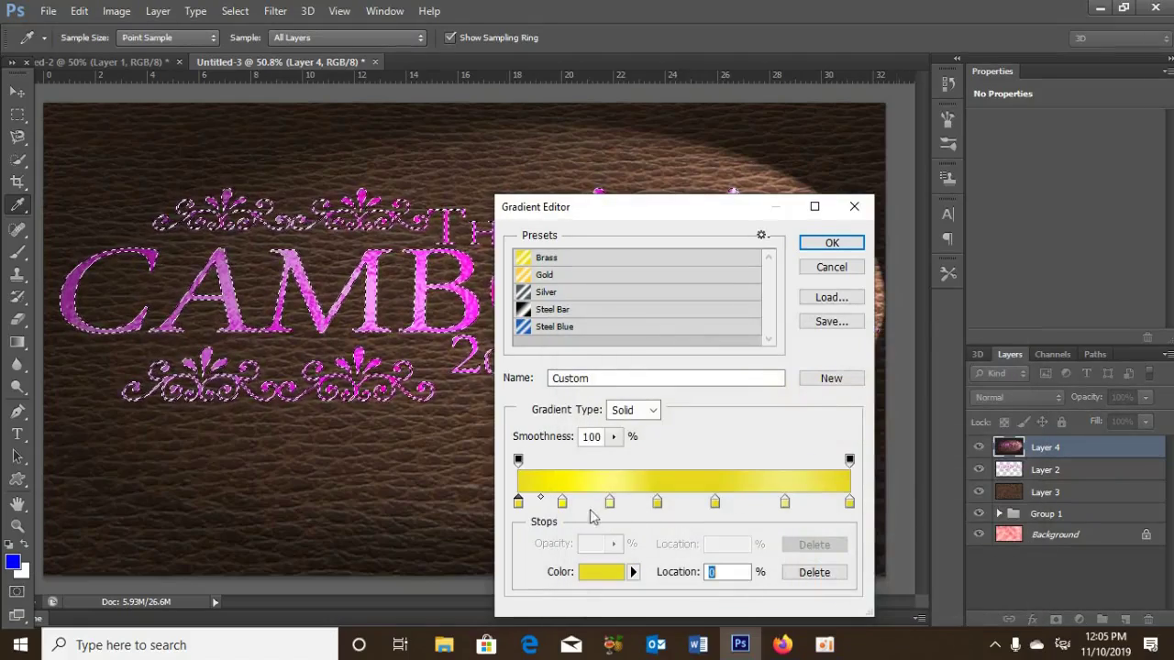
pyautogui.click(563, 505)
pyautogui.click(610, 571)
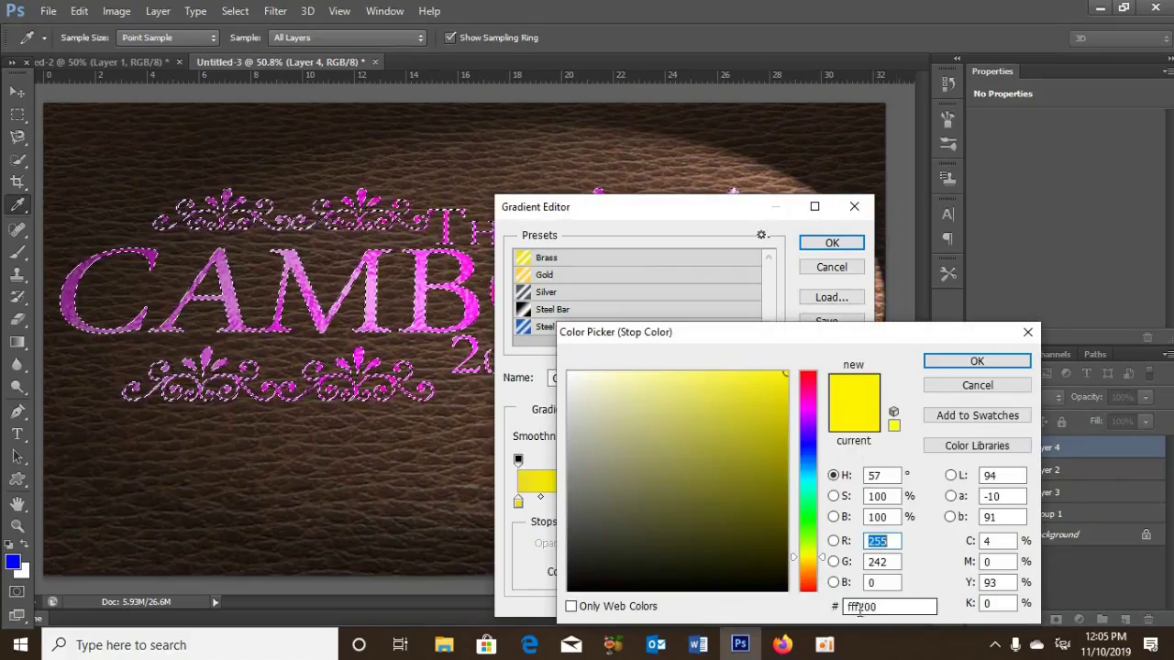
pyautogui.click(976, 361)
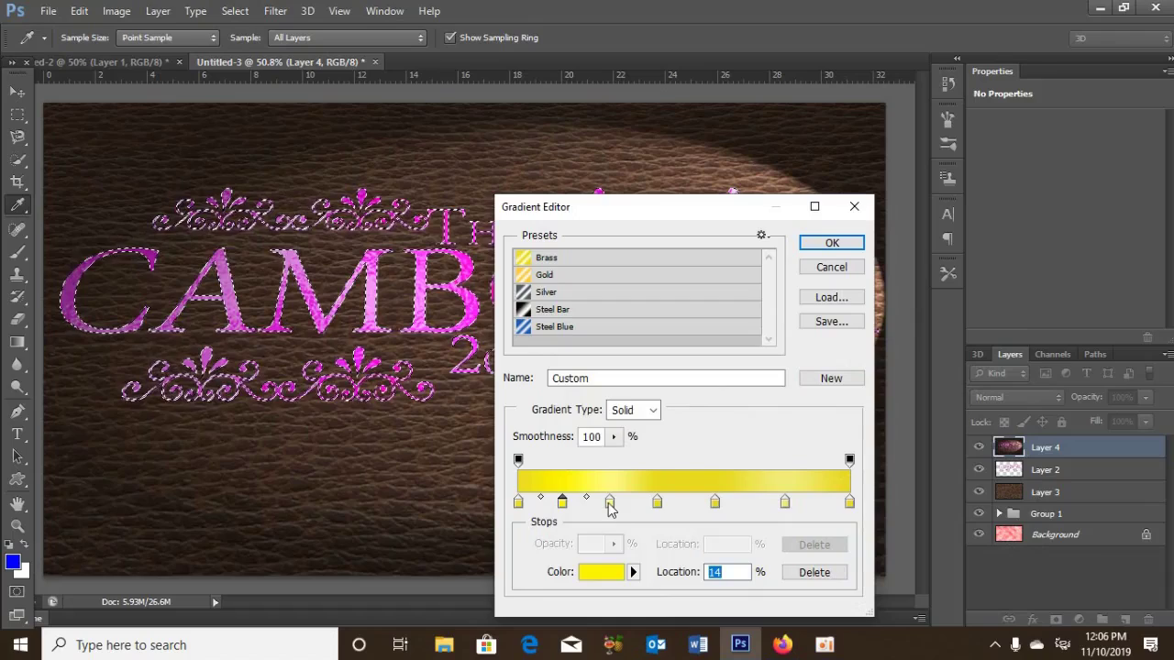
pyautogui.click(600, 571)
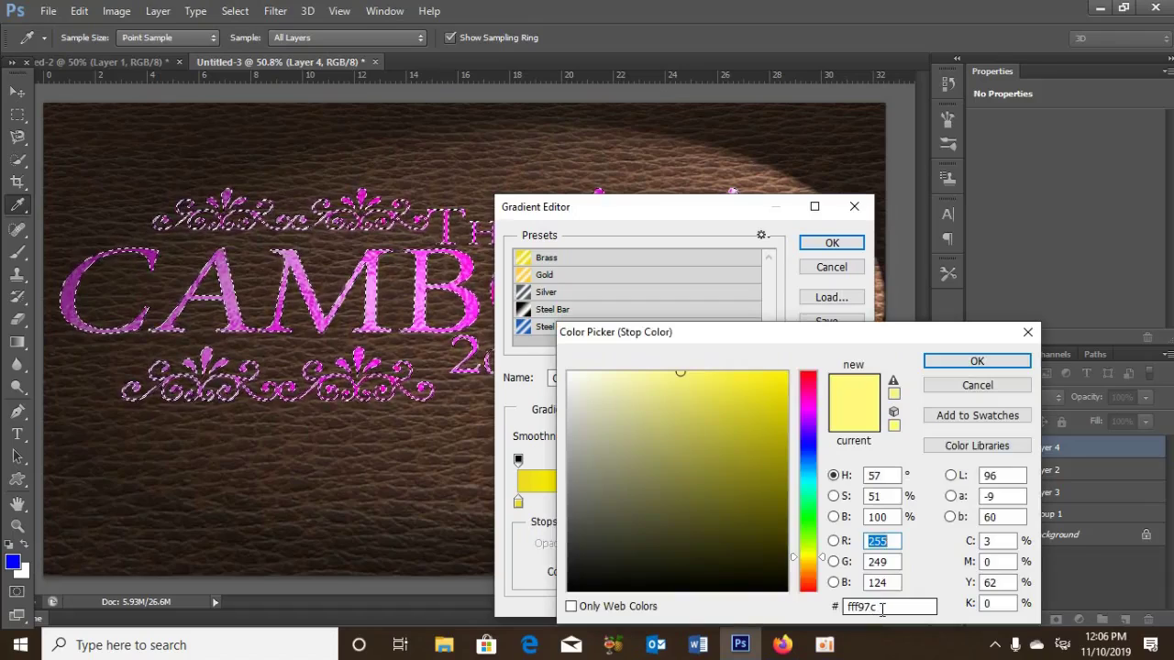
pyautogui.click(961, 365)
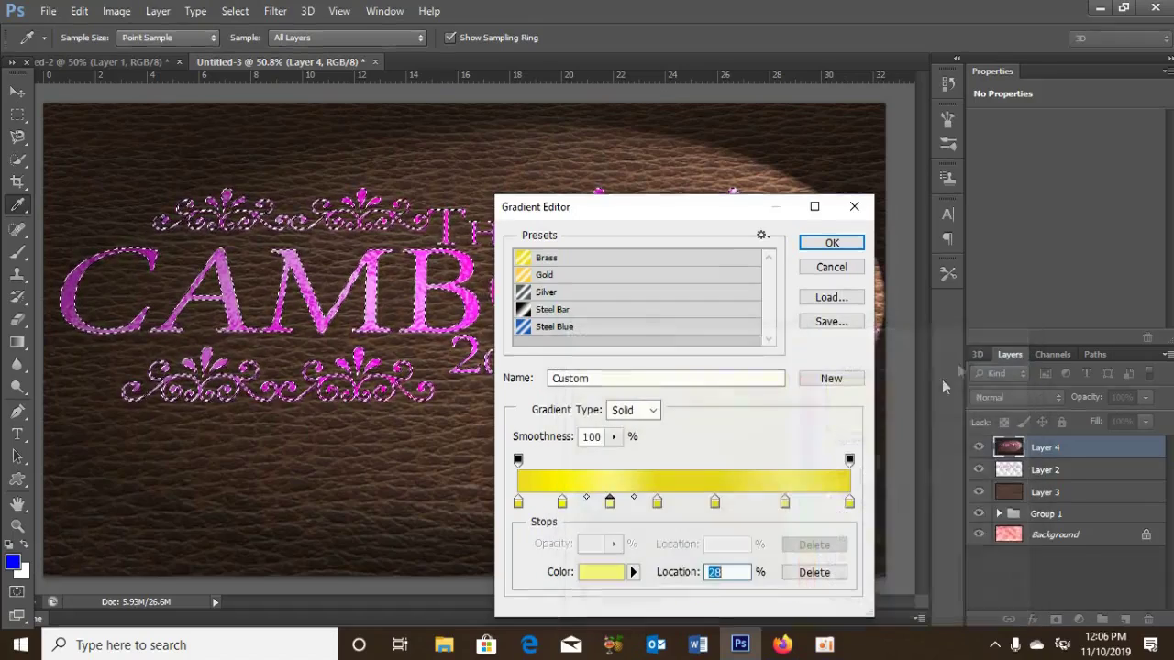
# Set the remaining stops to deeper yellow, gold at 59%, pale yellow at 81%, and gold last
pyautogui.click(658, 504)
pyautogui.click(601, 574)
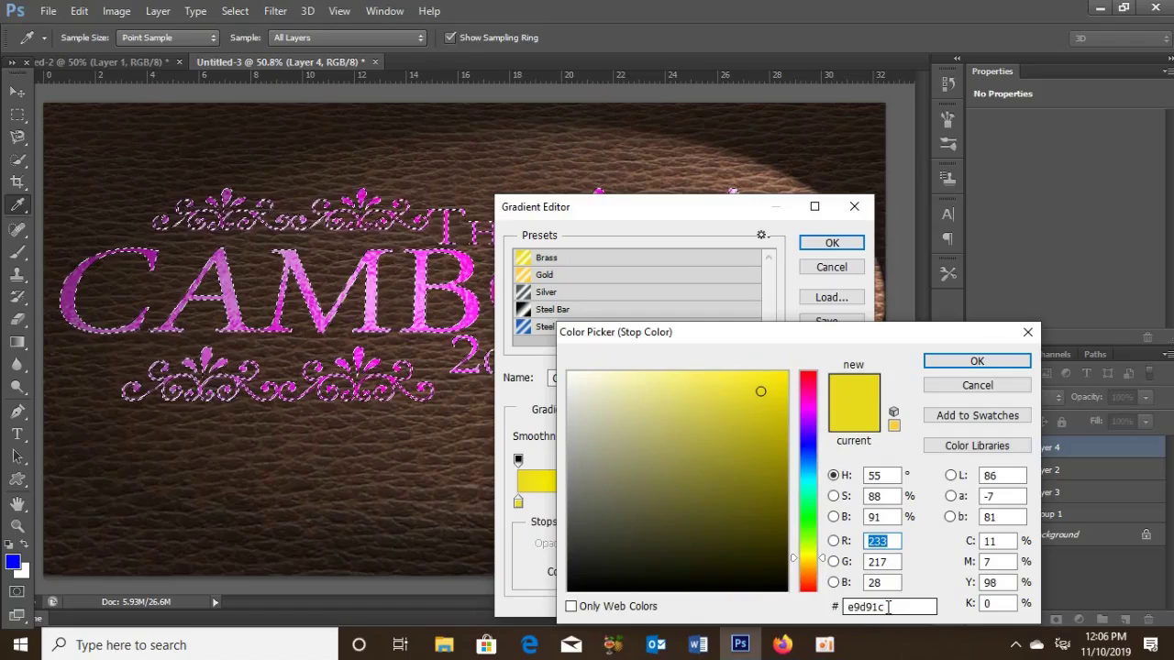
pyautogui.click(995, 363)
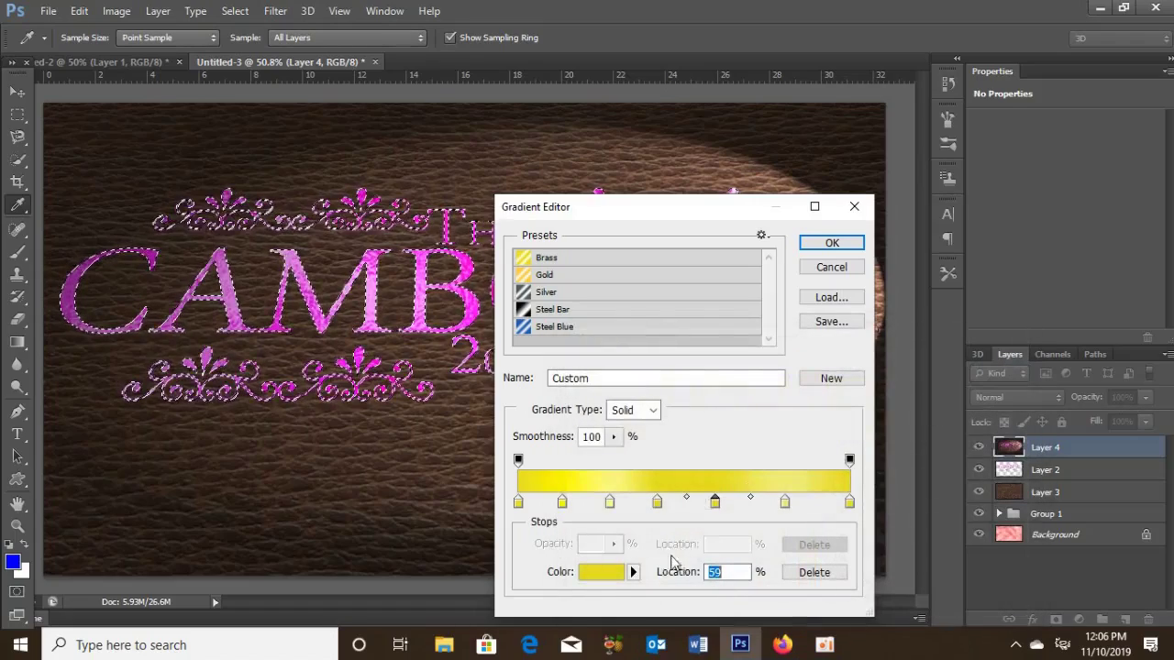
pyautogui.click(604, 573)
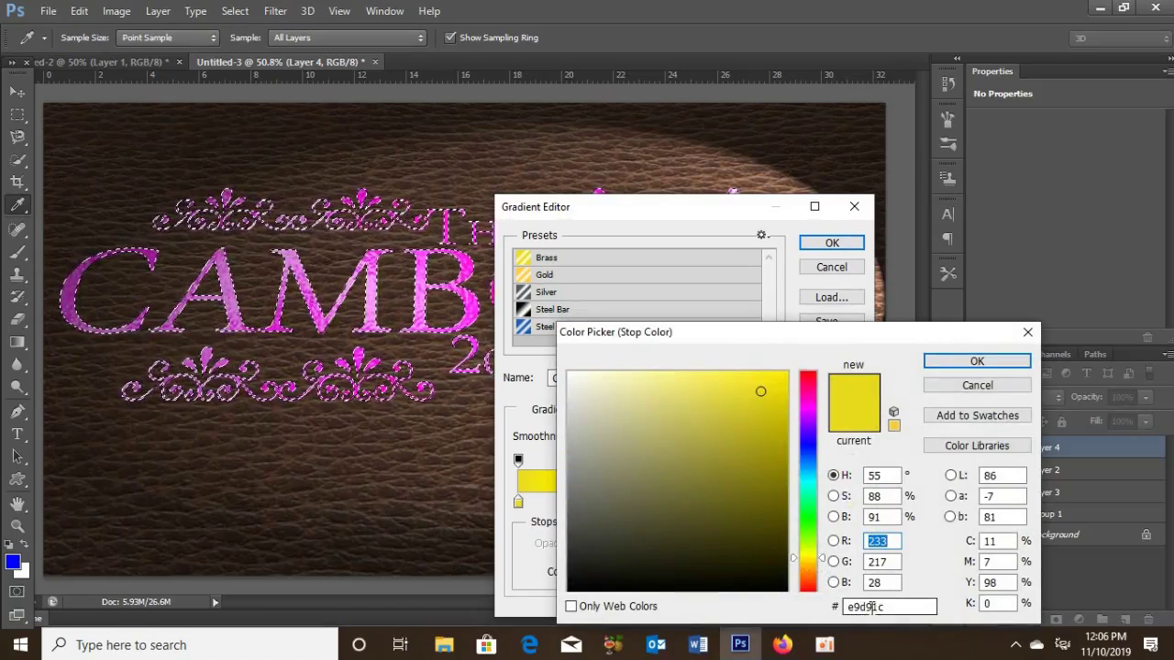
pyautogui.click(980, 367)
pyautogui.click(786, 502)
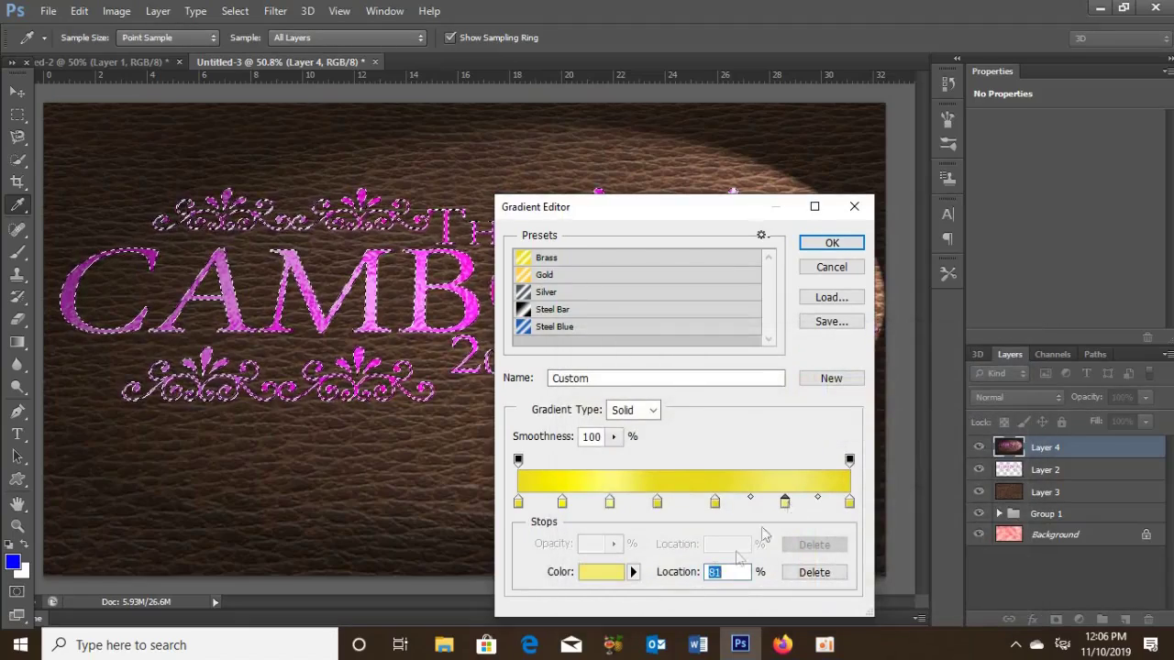
pyautogui.click(602, 571)
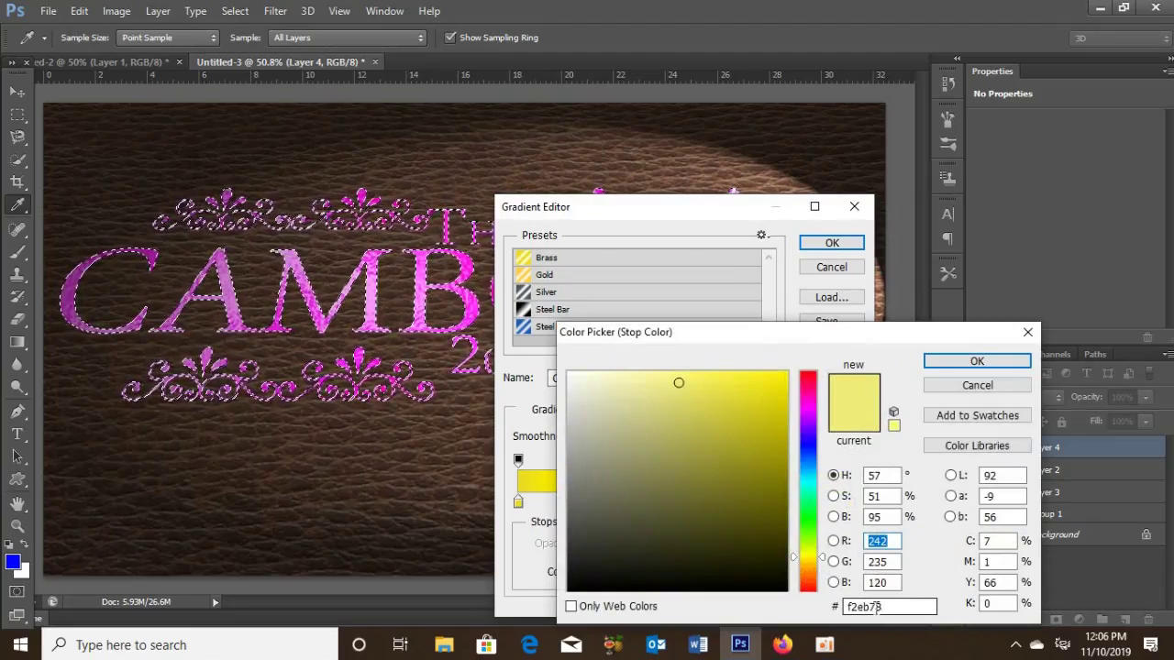
pyautogui.click(976, 361)
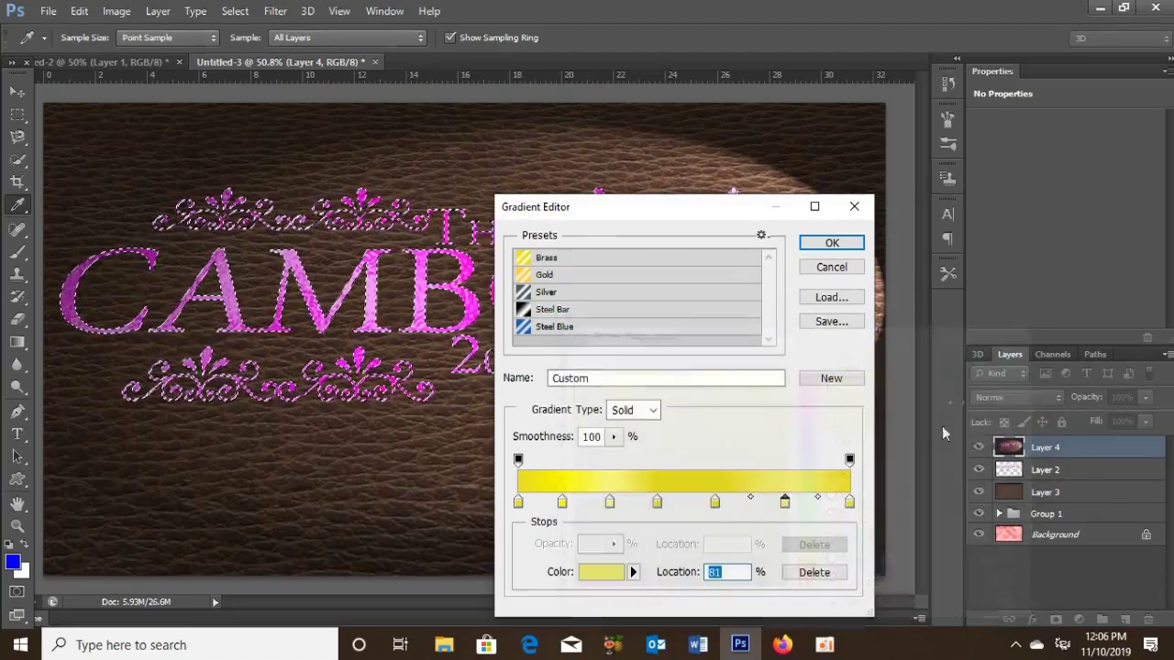
pyautogui.click(849, 503)
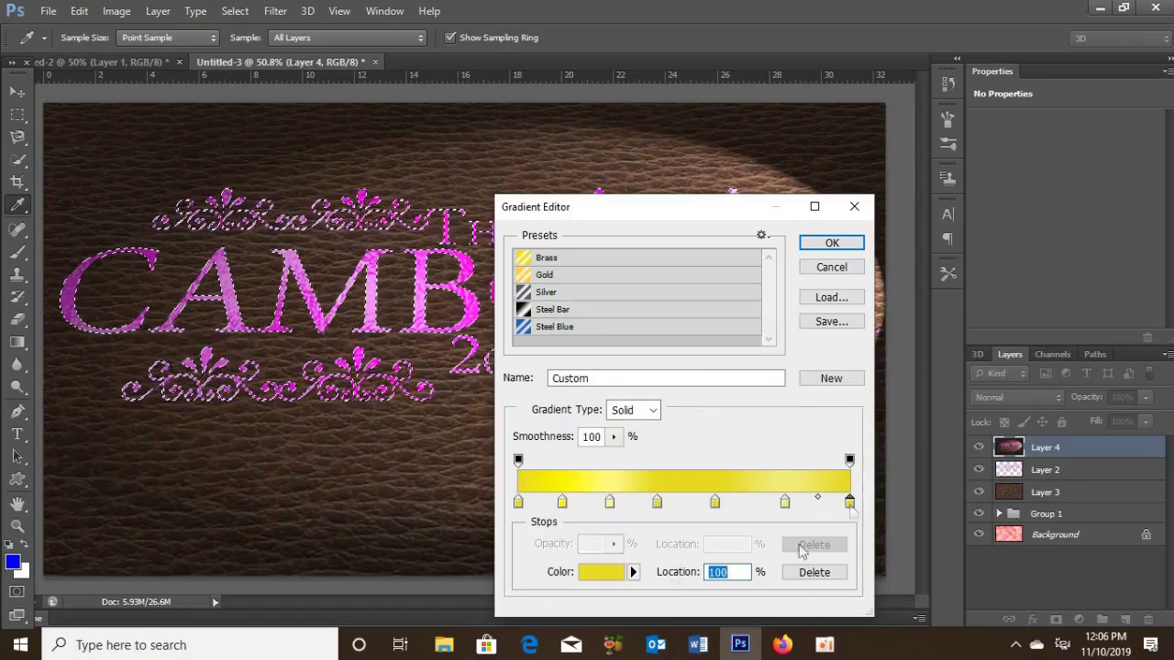
pyautogui.click(601, 572)
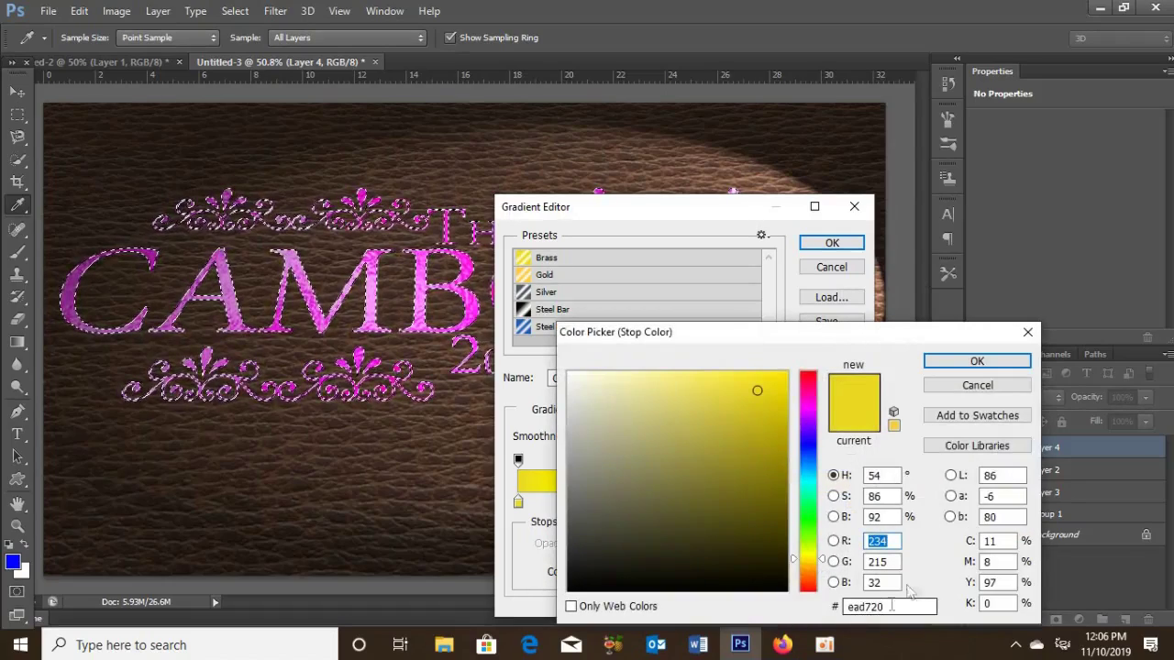
pyautogui.click(977, 360)
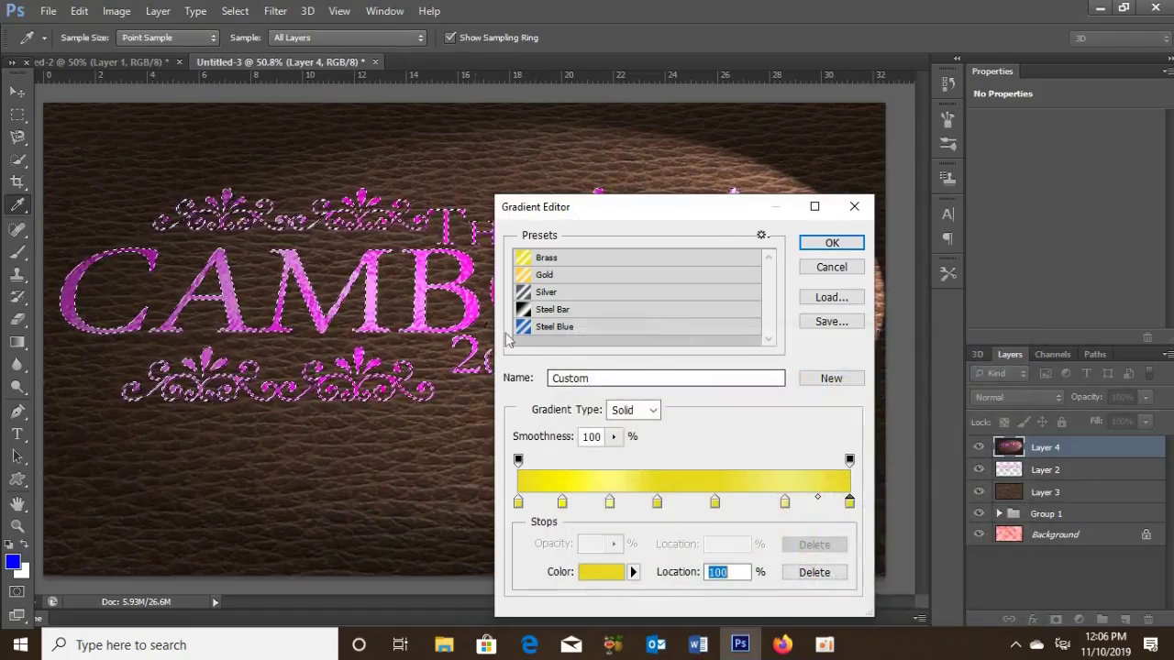
pyautogui.click(831, 243)
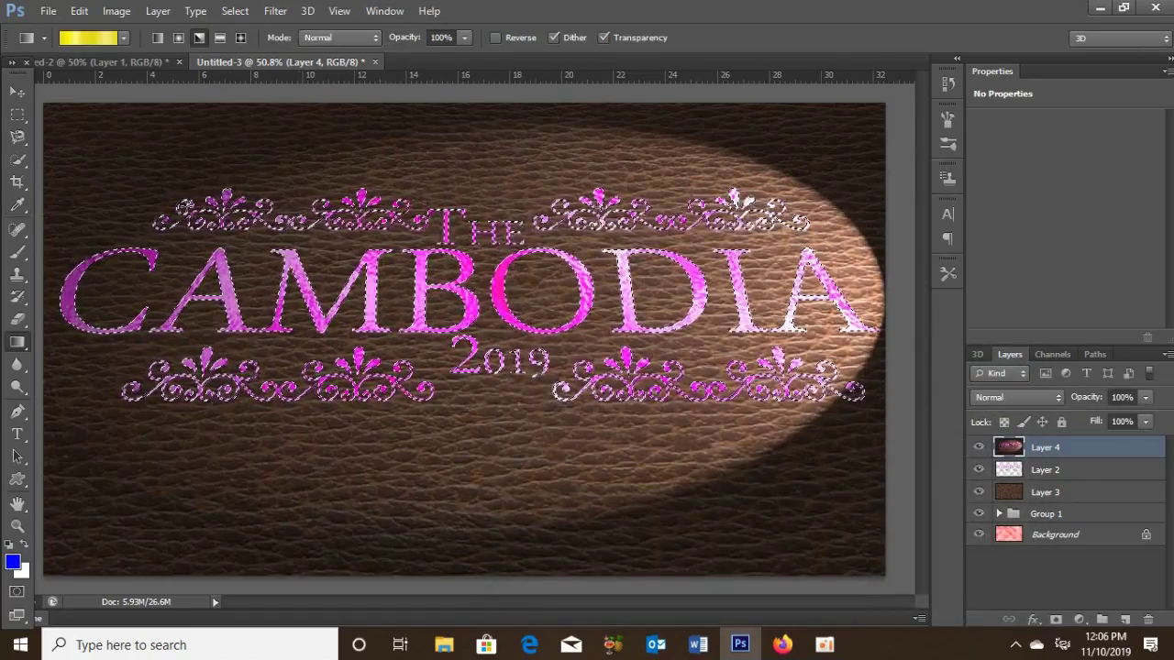
# Fill the selected title and ornaments with the yellow-gold gradient and deselect
pyautogui.moveTo(244, 229)
pyautogui.mouseDown()
pyautogui.moveTo(342, 266)
pyautogui.moveTo(633, 332)
pyautogui.mouseUp()
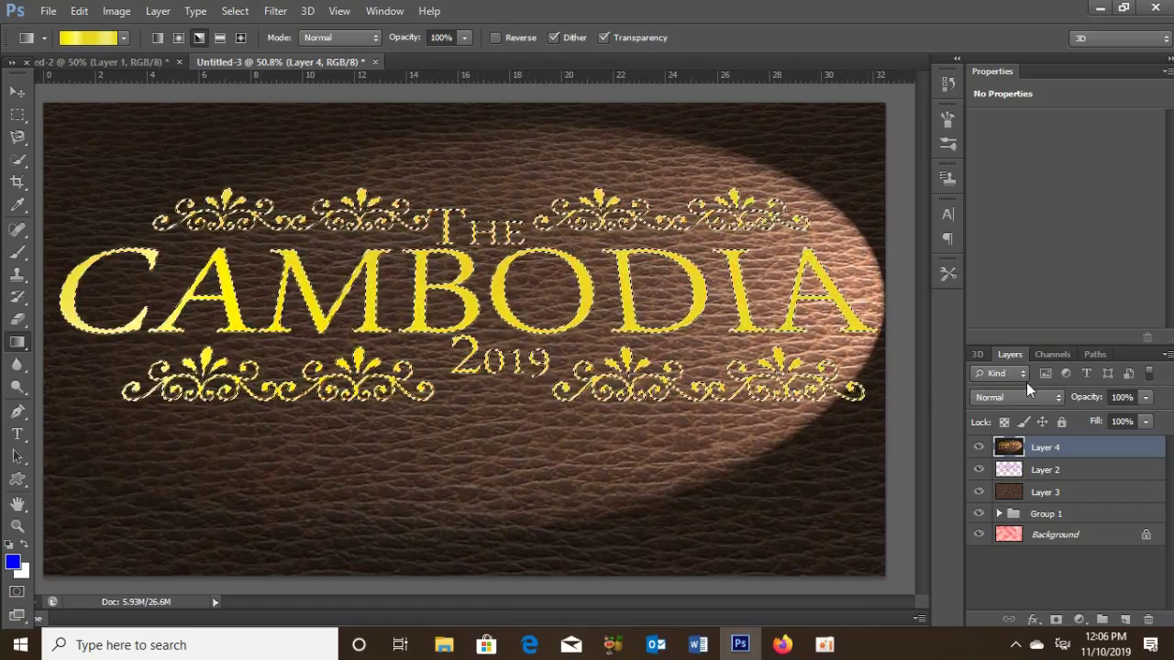
pyautogui.hotkey('ctrl', 'd')
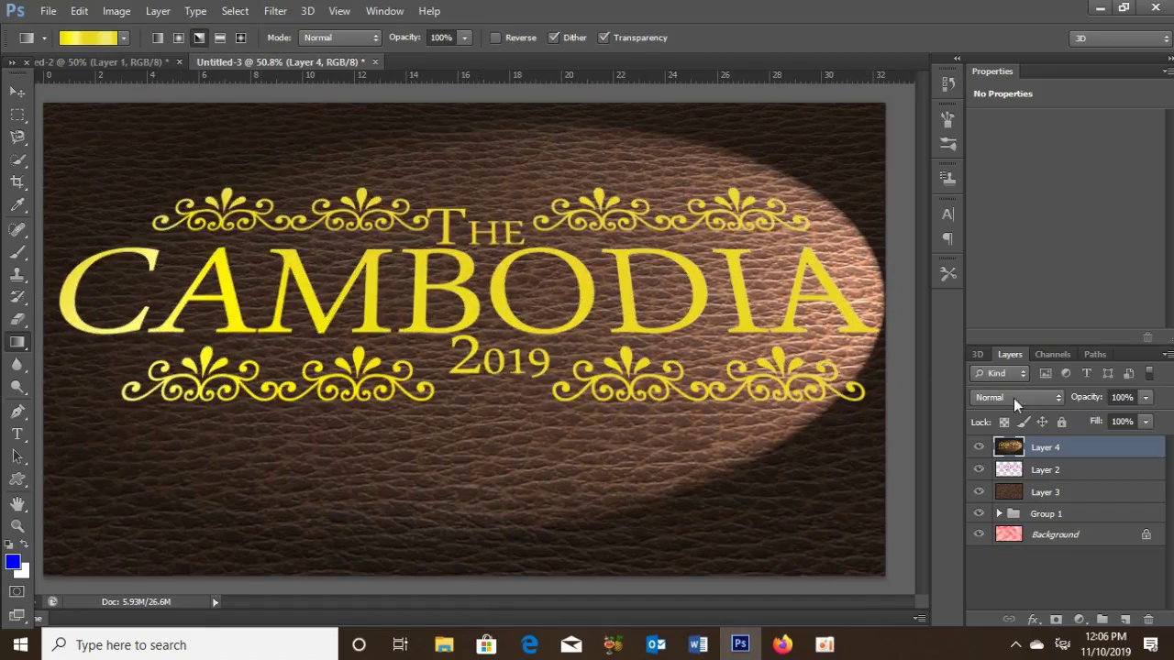
pyautogui.click(1003, 397)
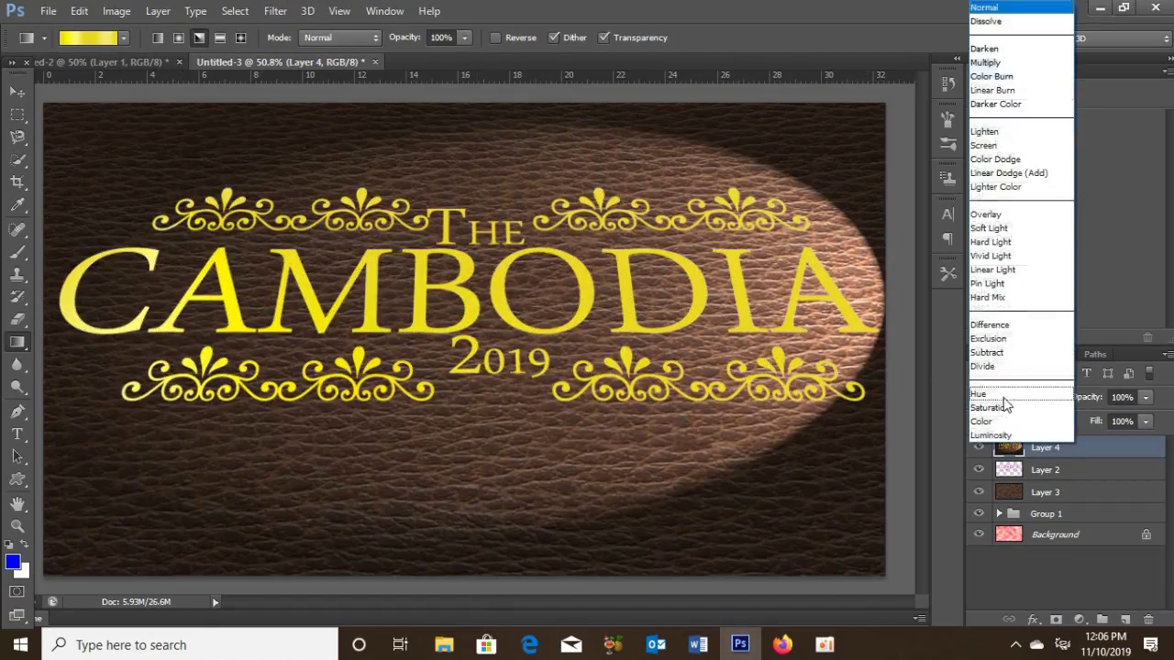
# Set Layer 4's blend mode to Multiply so the gold title sinks into the leather
pyautogui.click(980, 64)
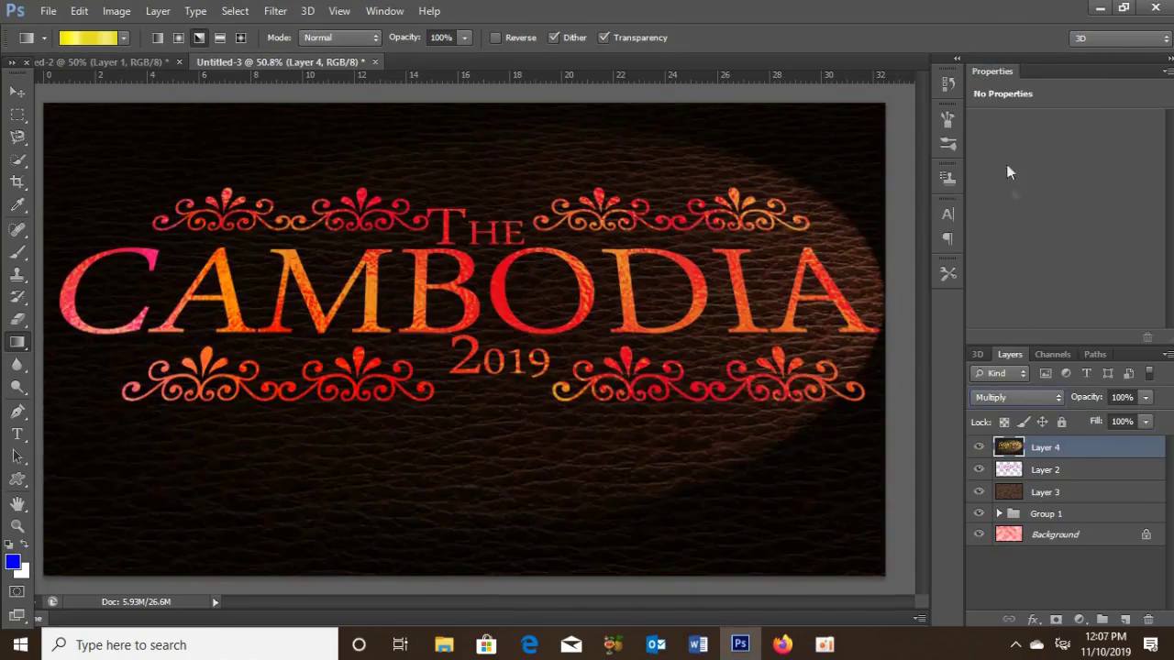